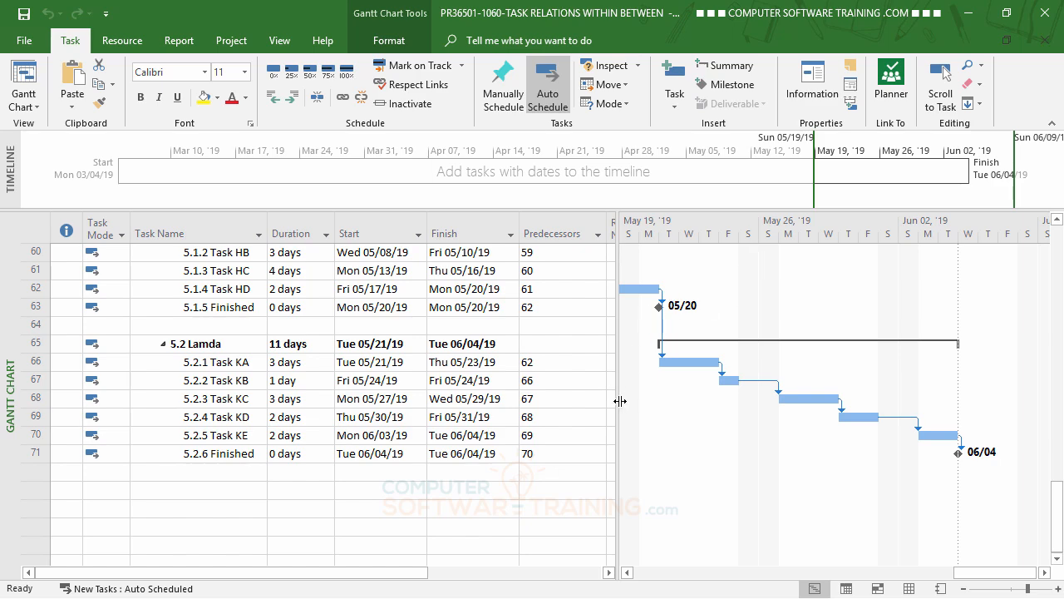
Set the Gantt chart's timescale size to 50% while keeping the two-tier display of weeks and days.
scroll(532, 444, "up", 14)
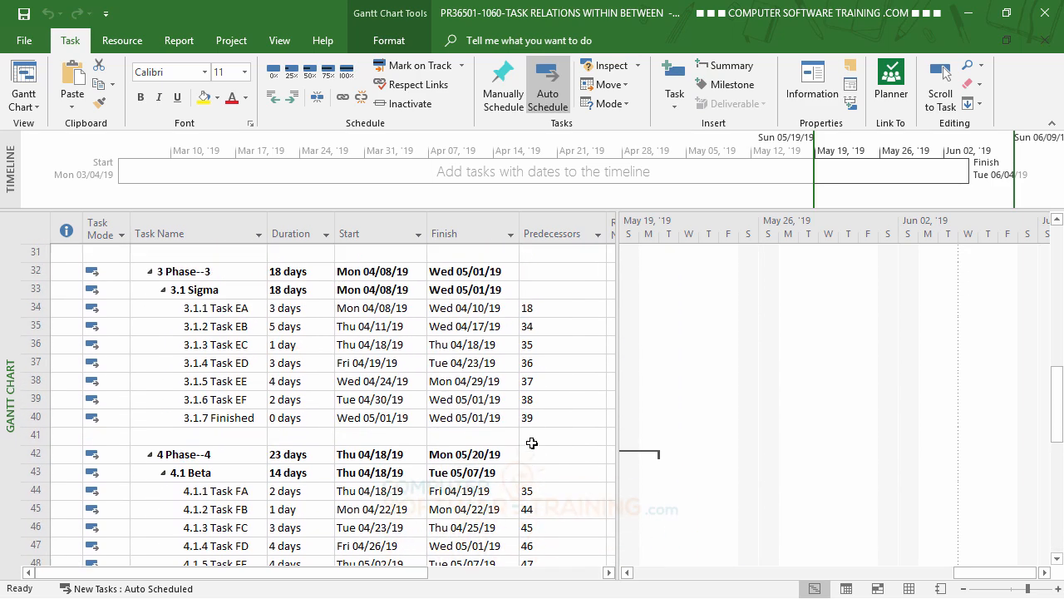
scroll(531, 444, "up", 6)
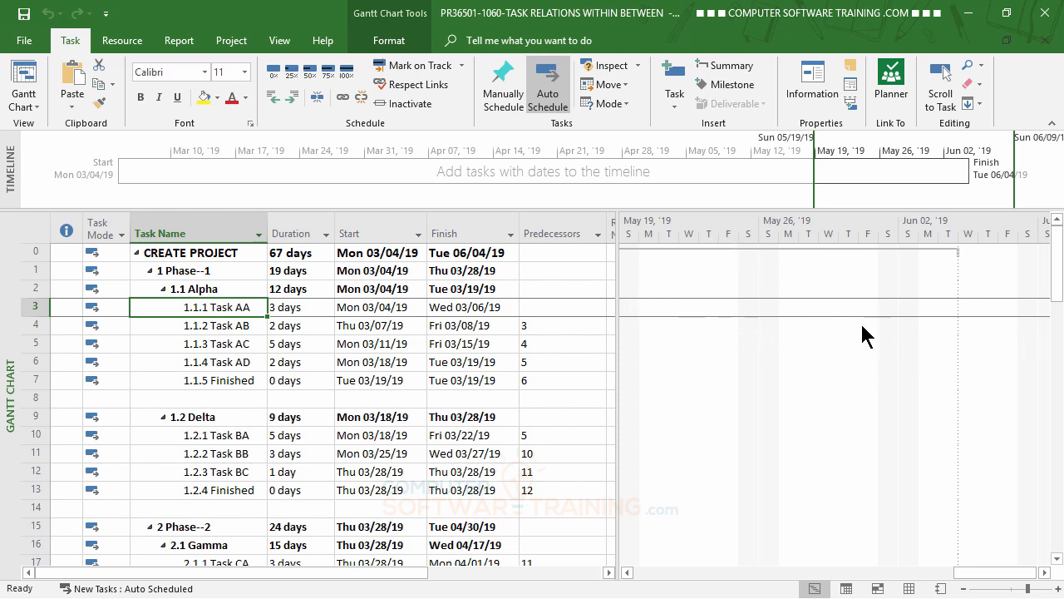
left_click(609, 572)
left_click(607, 573)
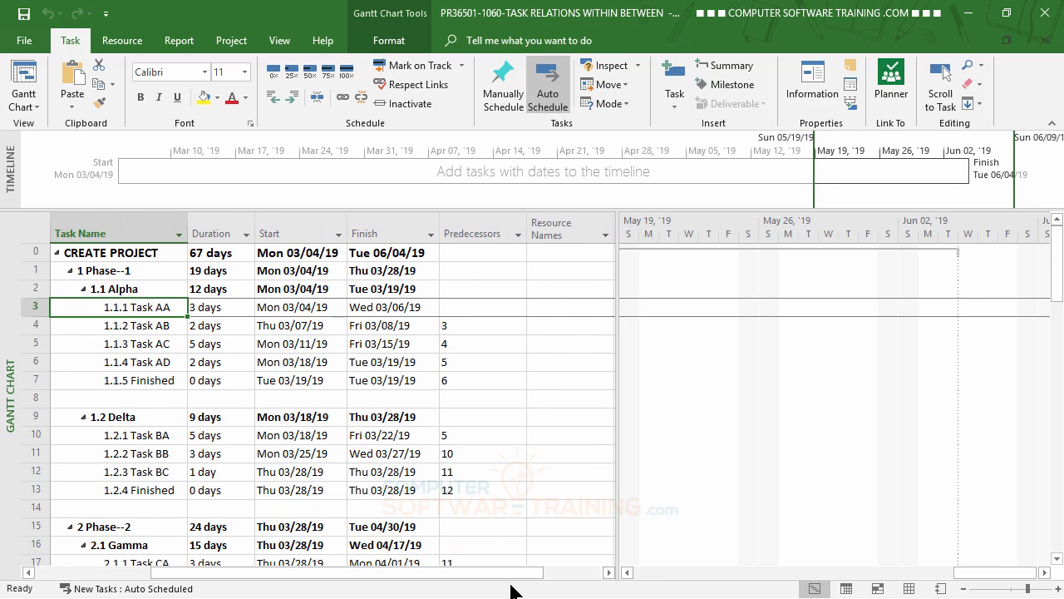
left_click_drag(506, 581, 480, 576)
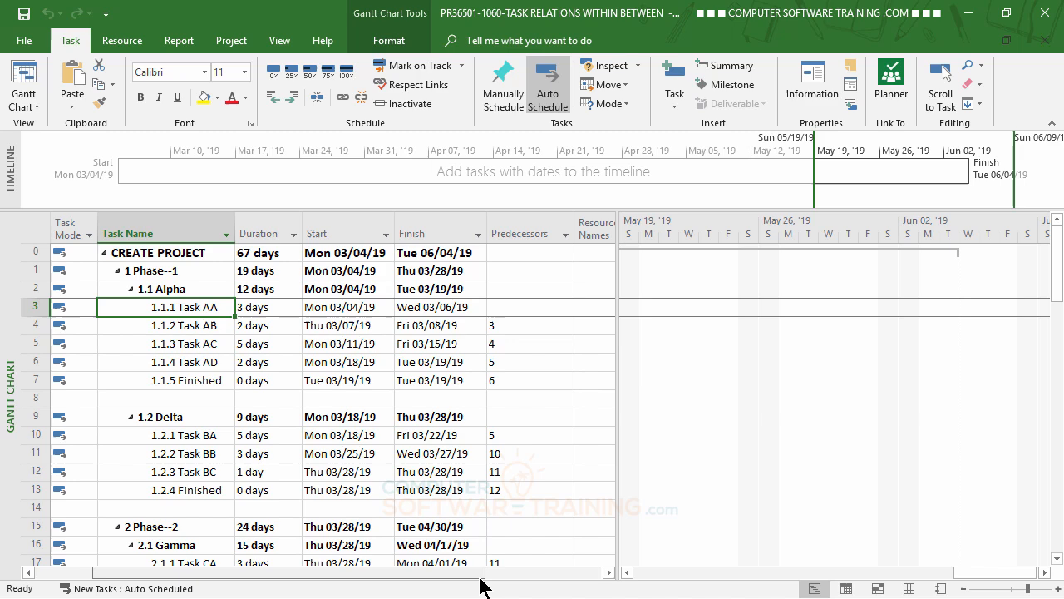
double_click(827, 221)
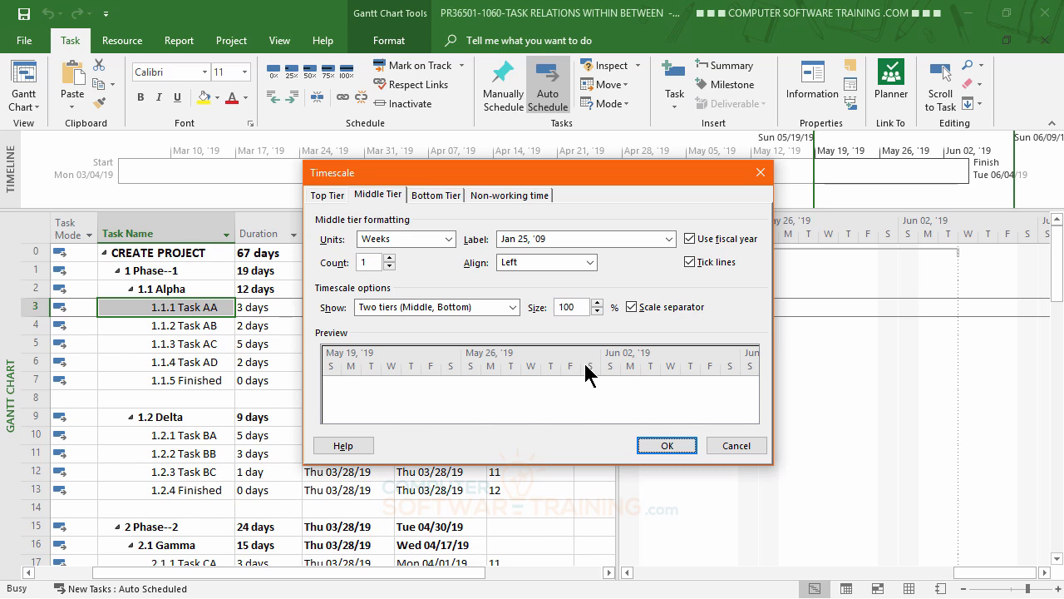
left_click(597, 310)
left_click(597, 310)
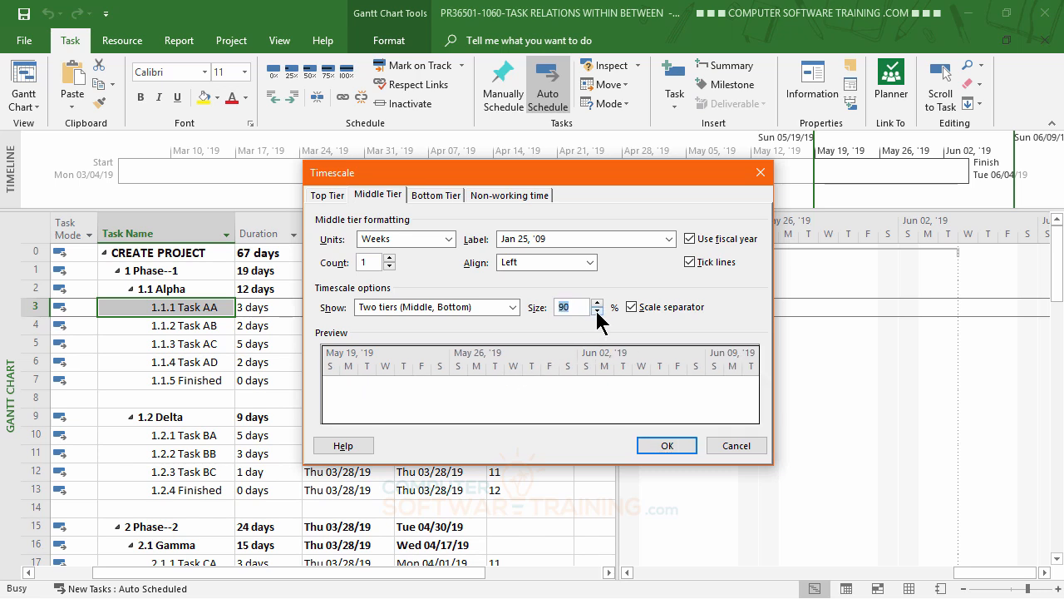
left_click(597, 310)
left_click(597, 311)
left_click(597, 310)
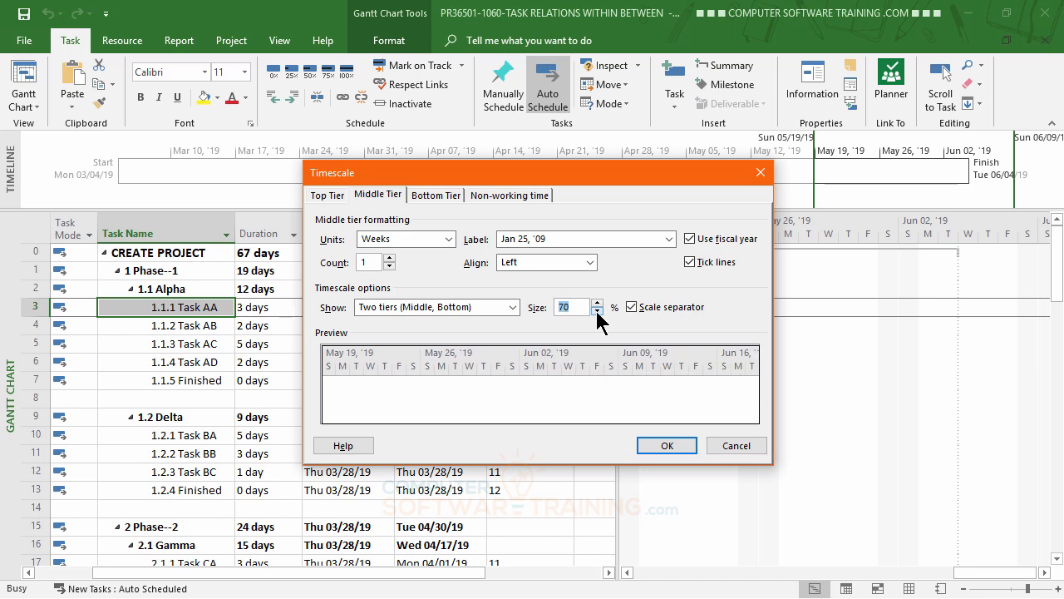
left_click(597, 311)
left_click(597, 310)
left_click(597, 310)
left_click(597, 310)
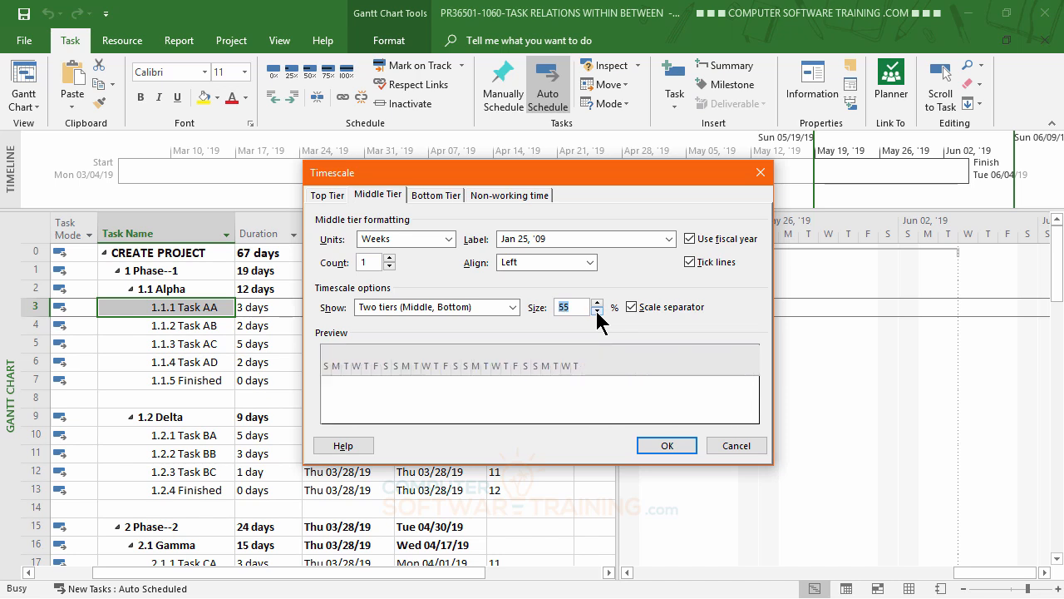
left_click(597, 310)
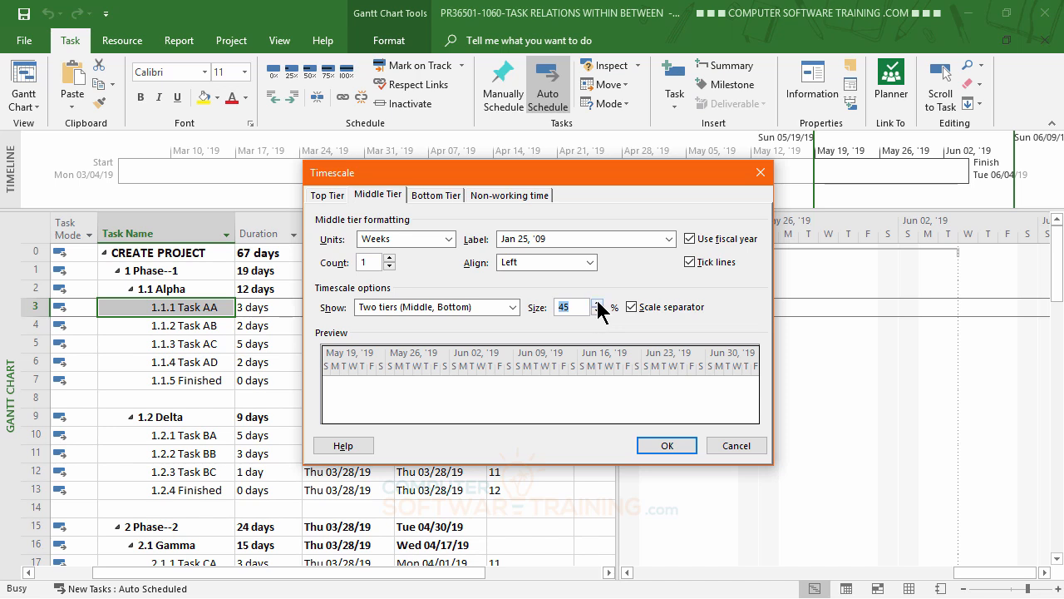
left_click(597, 302)
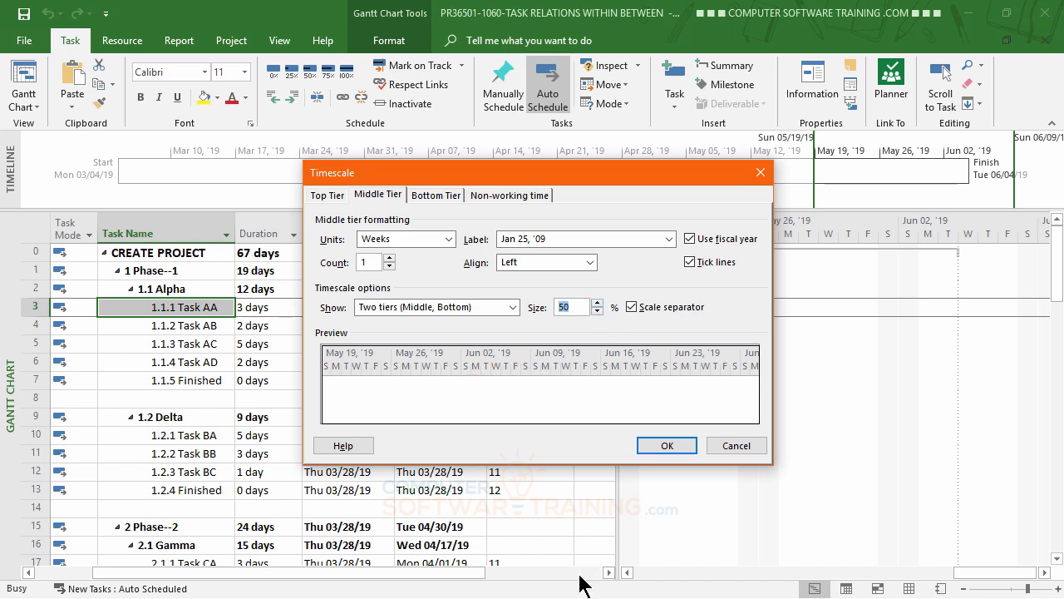
left_click(665, 448)
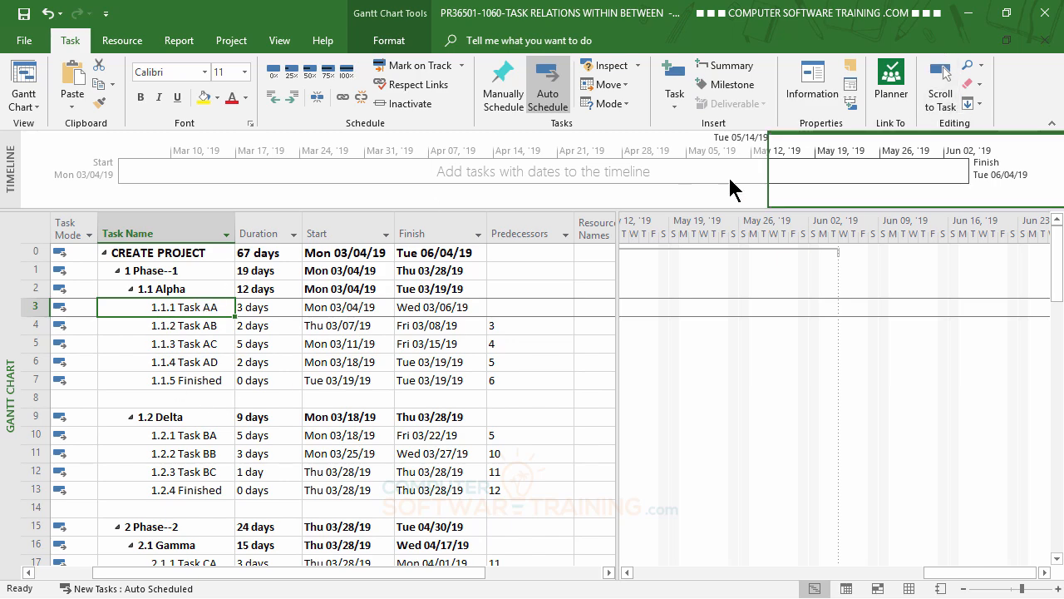
Bring Task AA's bar into the chart and narrow the task table to end at the Finish column.
left_click(943, 79)
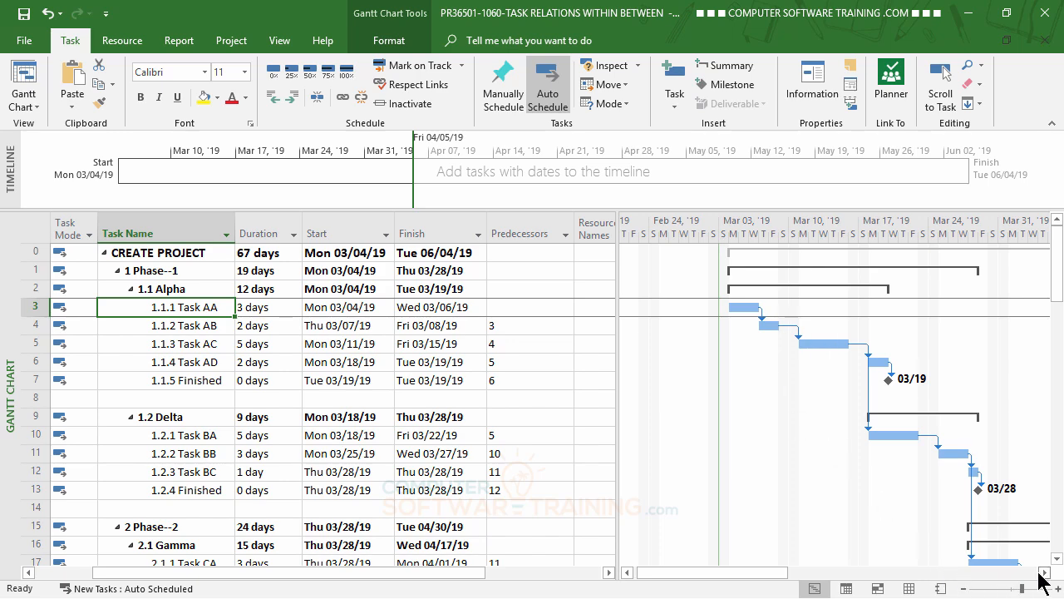
left_click_drag(1044, 573, 1044, 573)
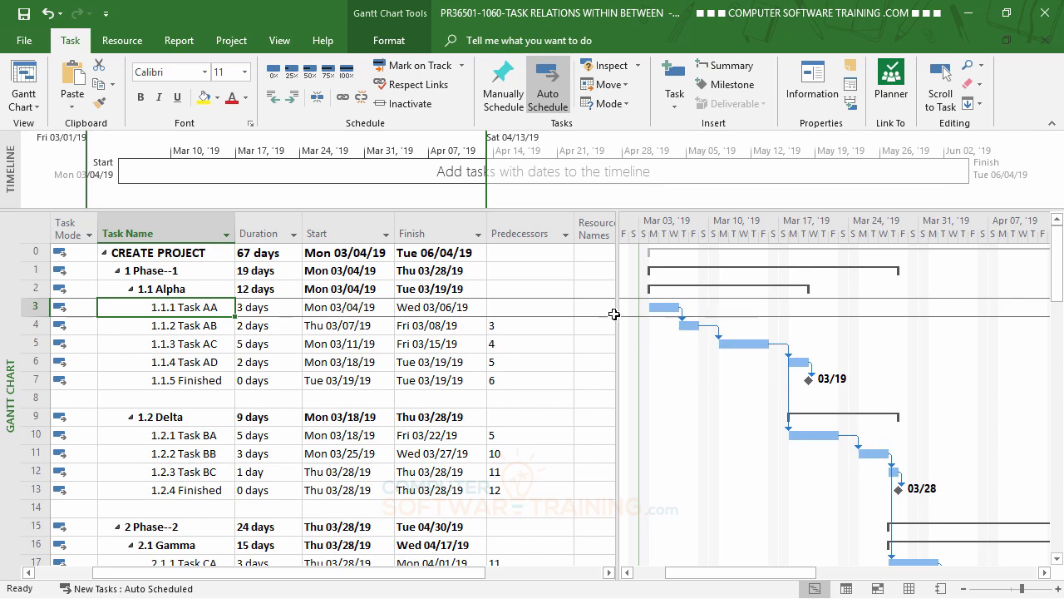
left_click_drag(616, 311, 491, 326)
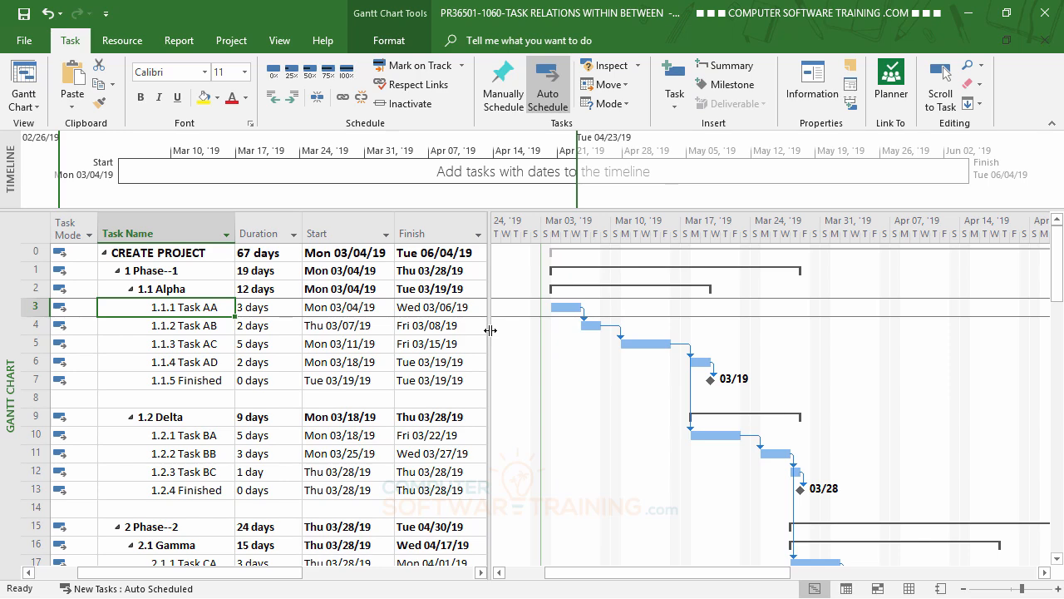
left_click(1044, 572)
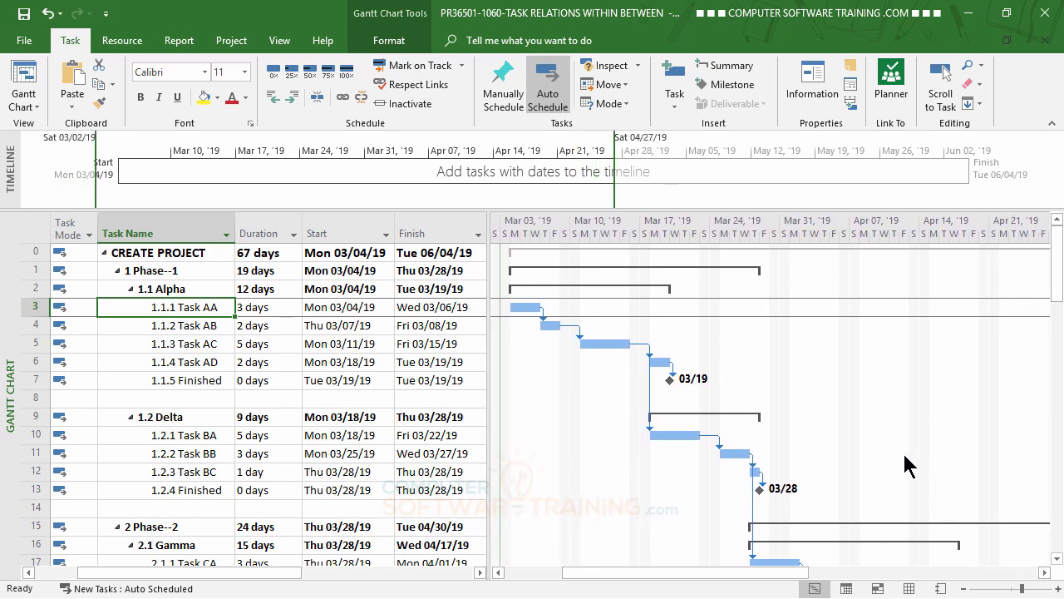
Examine the task bars and dependency links in the Gantt chart from Phase--1 through 4.2 Omega.
scroll(906, 465, "down", 7)
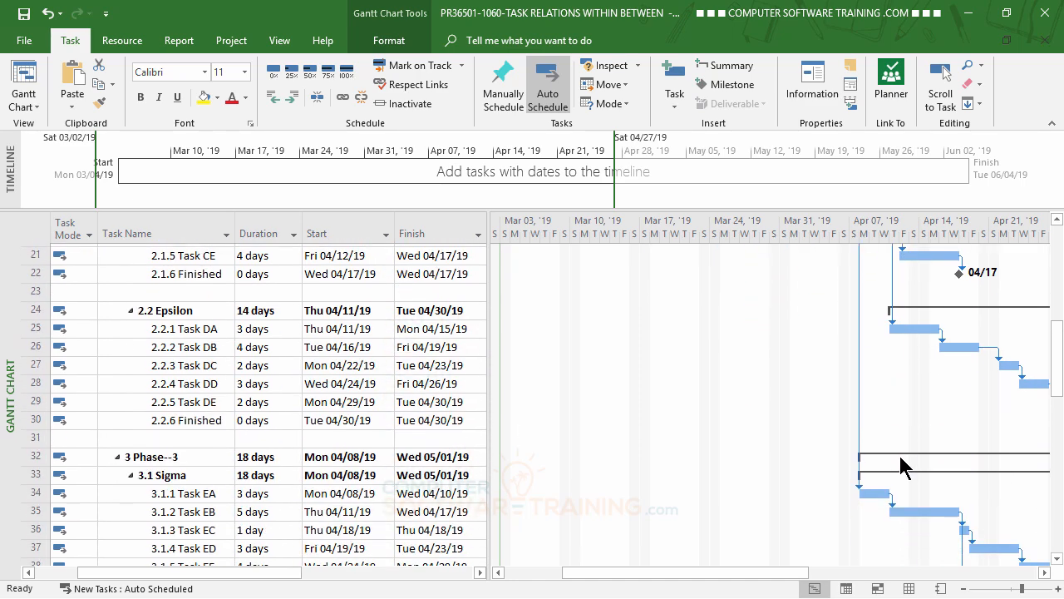
scroll(900, 457, "down", 4)
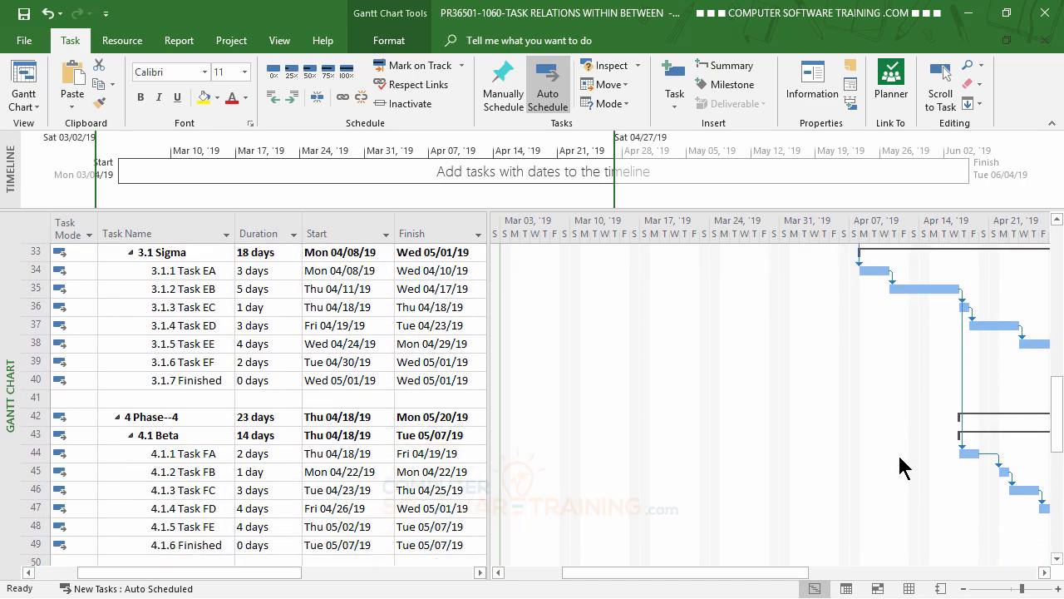
scroll(899, 455, "down", 2)
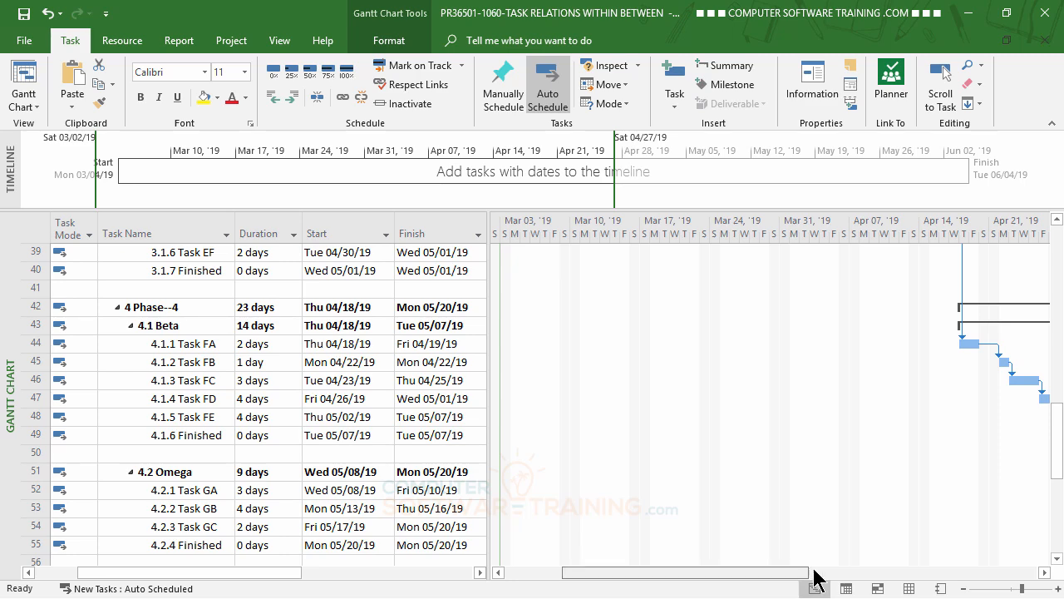
left_click_drag(814, 571, 734, 585)
scroll(817, 490, "up", 9)
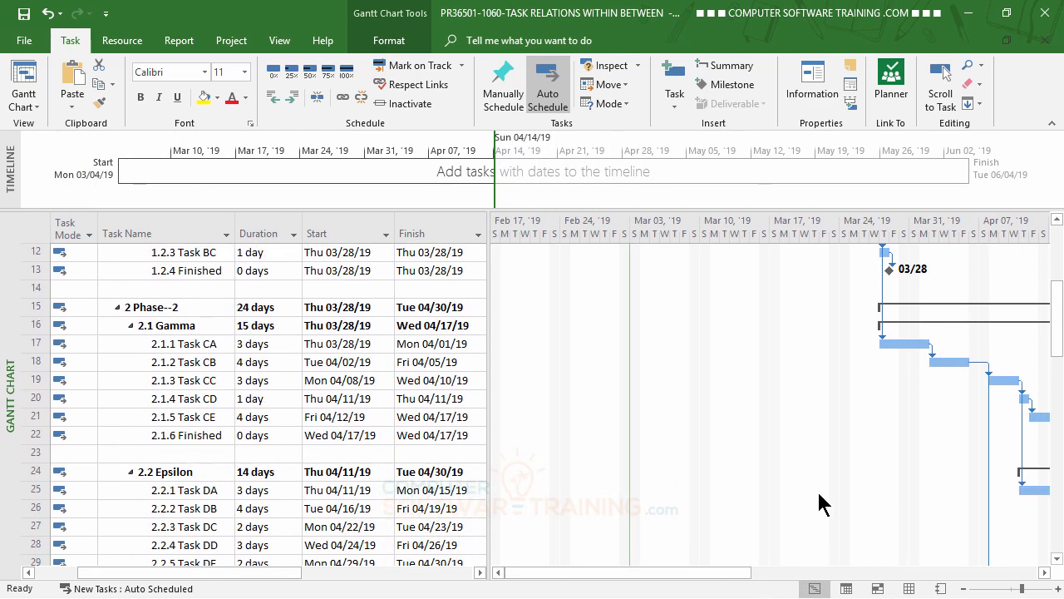
scroll(819, 503, "up", 4)
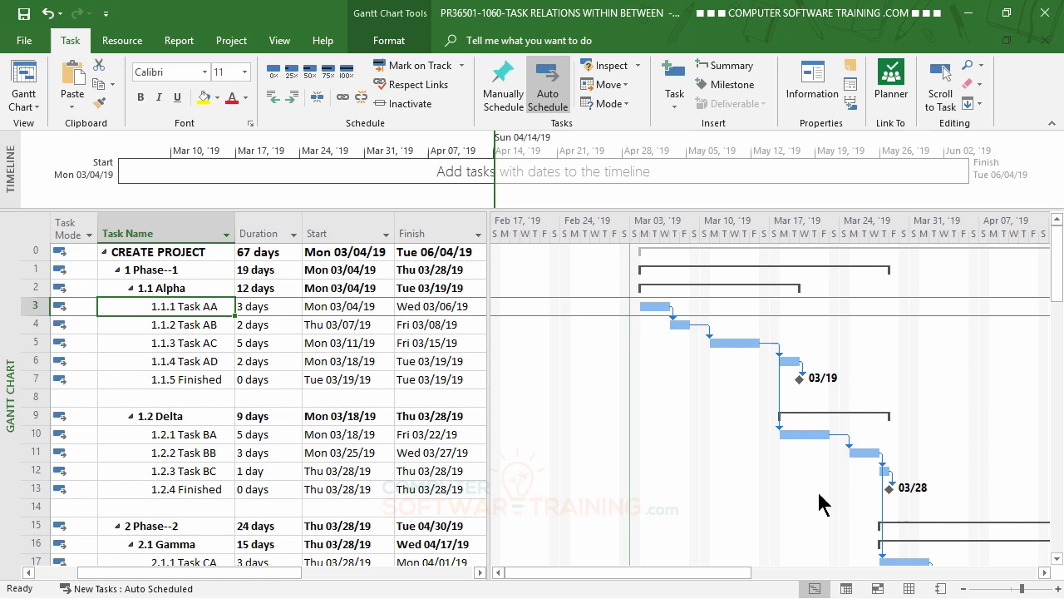
left_click(408, 208)
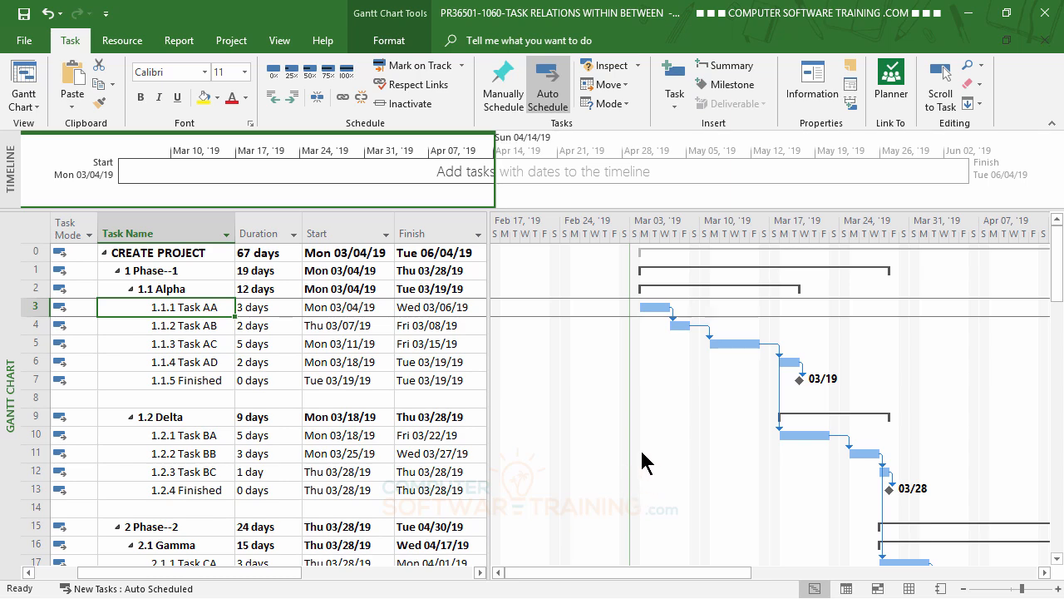
scroll(639, 447, "down", 4)
scroll(628, 444, "up", 4)
Extend the timeline's visible date range beyond the project finish so the Gantt chart spans the whole schedule into June 2019.
left_click(494, 170)
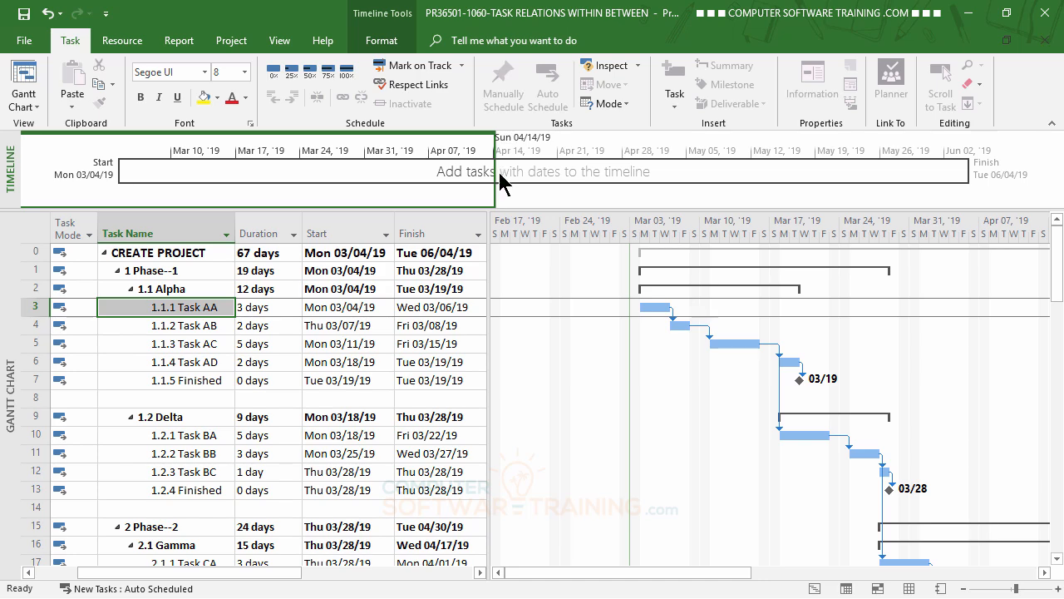
left_click_drag(500, 173, 976, 176)
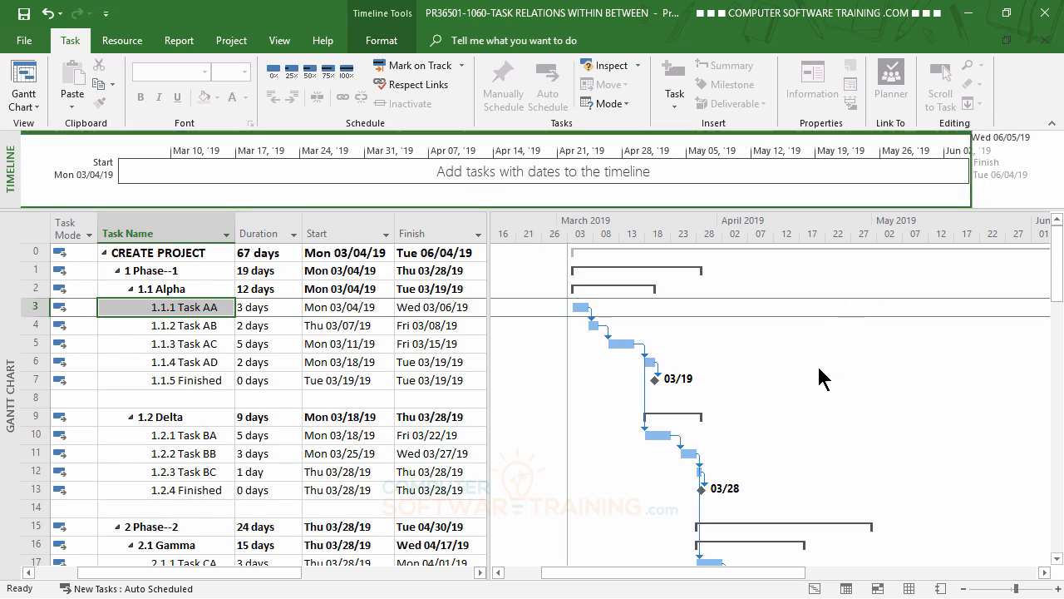
left_click(795, 371)
scroll(793, 372, "down", 5)
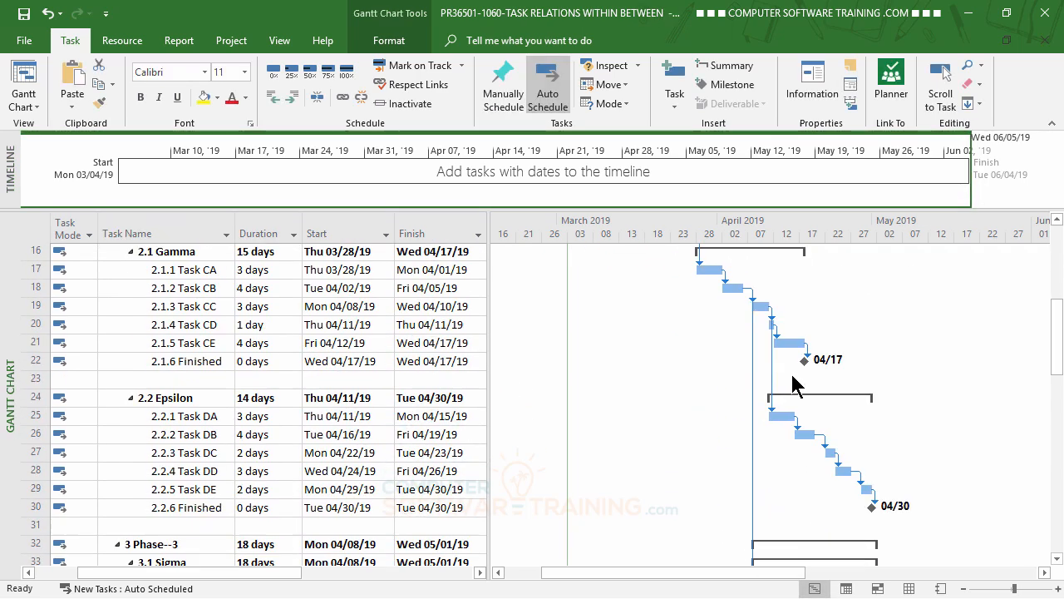
scroll(792, 384, "down", 10)
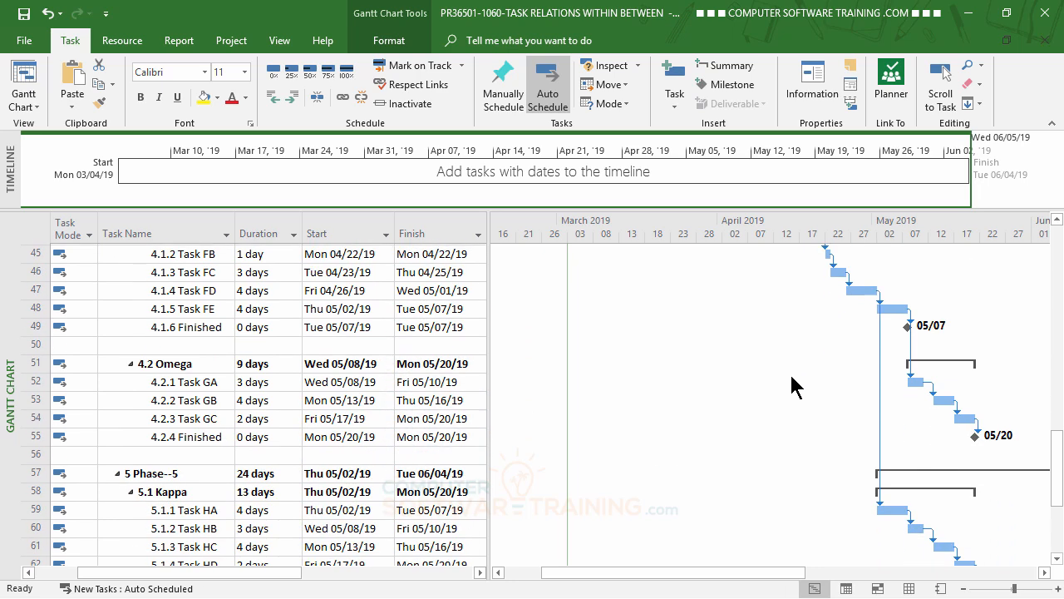
scroll(793, 386, "down", 5)
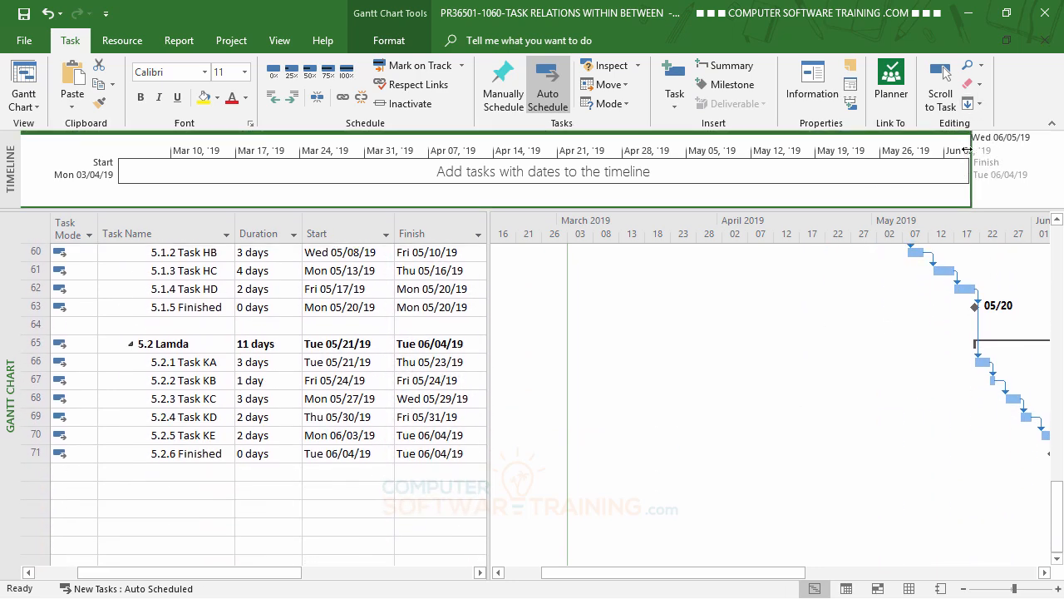
left_click_drag(966, 149, 969, 150)
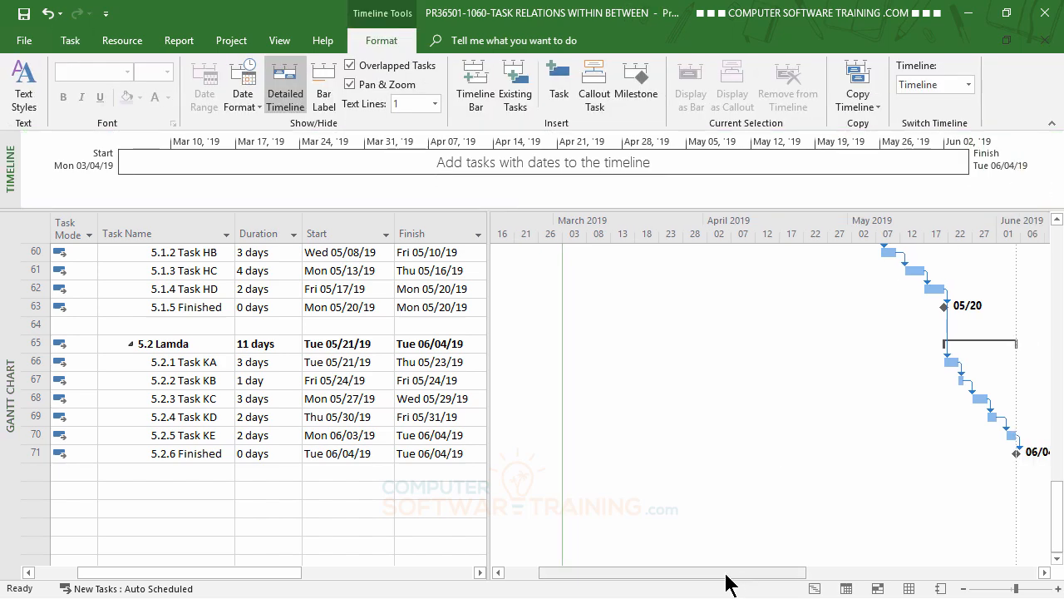
mouse_move(725, 584)
left_mouse_down()
mouse_move(689, 582)
mouse_move(731, 586)
left_mouse_up()
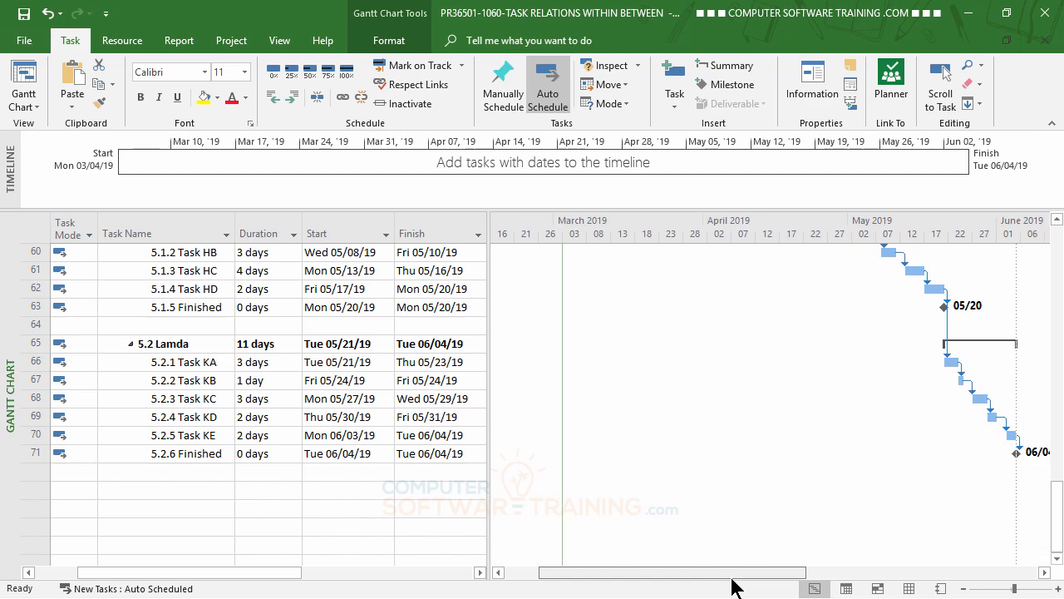
scroll(713, 559, "up", 20)
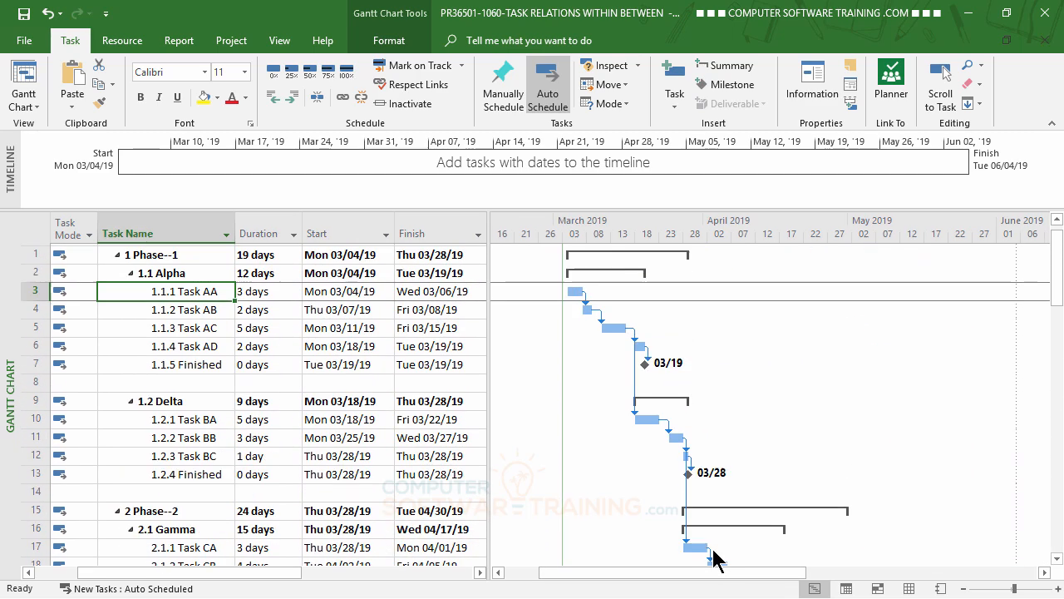
scroll(713, 557, "up", 1)
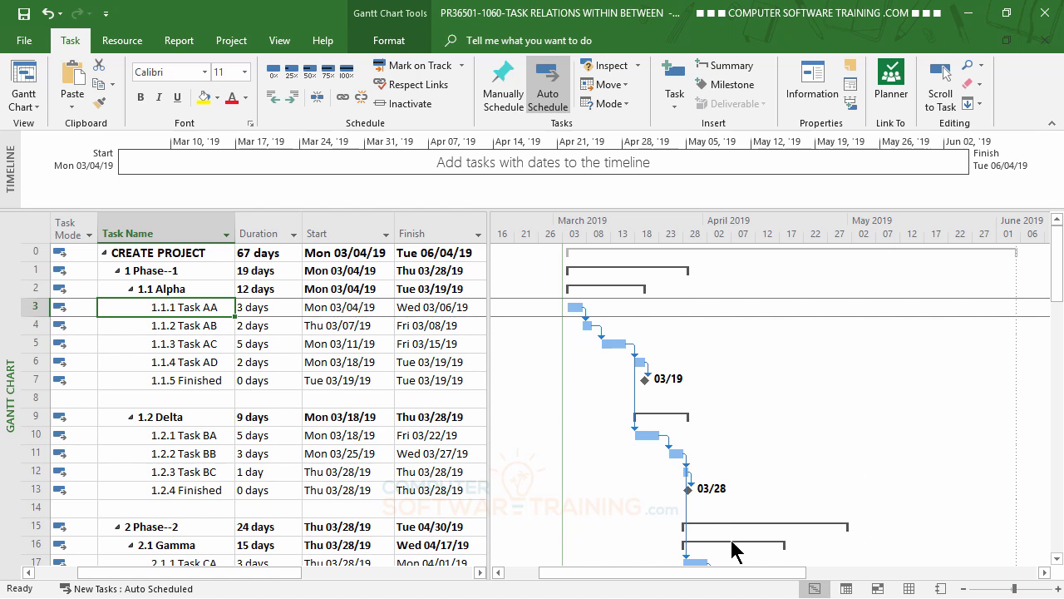
Shorten the timeline's visible date range to end on 03/16/19 and shift the chart to start around Mar 03, '19.
mouse_move(731, 550)
left_click(966, 172)
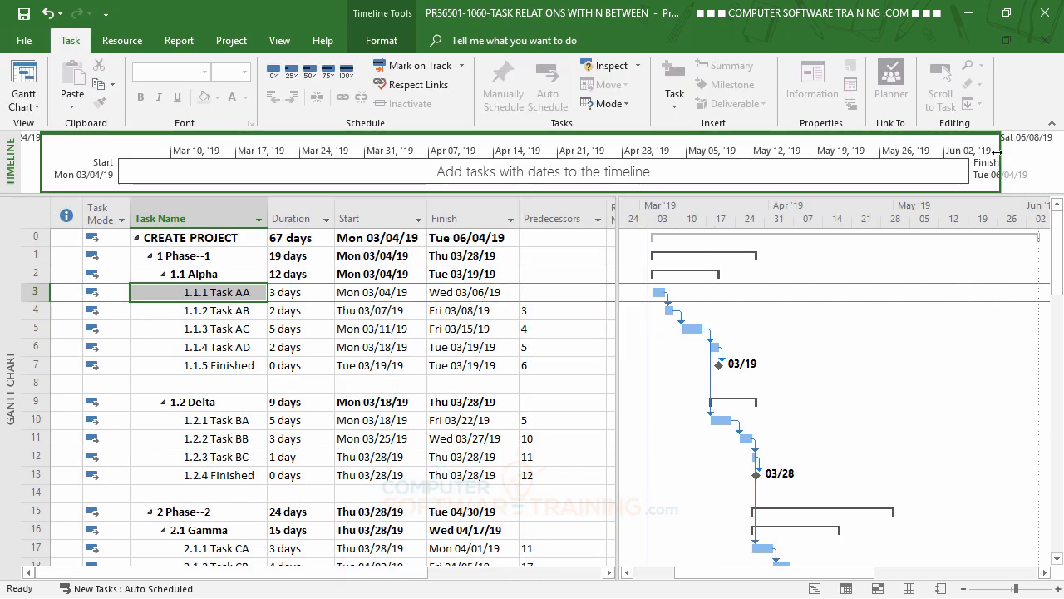
left_click_drag(996, 152, 697, 160)
left_click_drag(650, 189, 230, 183)
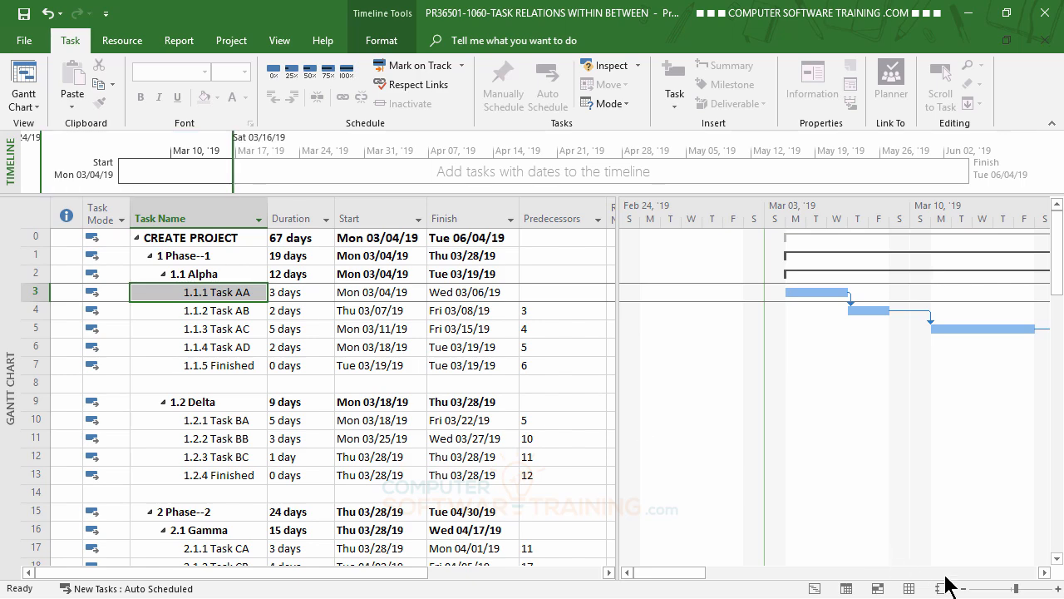
left_click(1045, 573)
left_click(1045, 572)
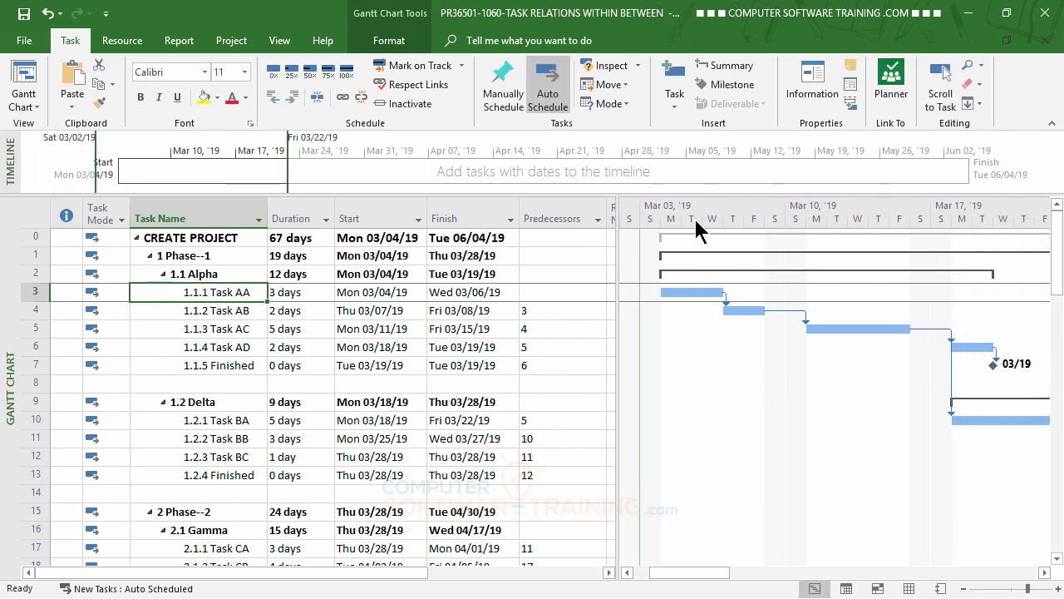
Reduce the timescale size so that more weeks fit in the Gantt chart, keeping weeks over days.
double_click(693, 216)
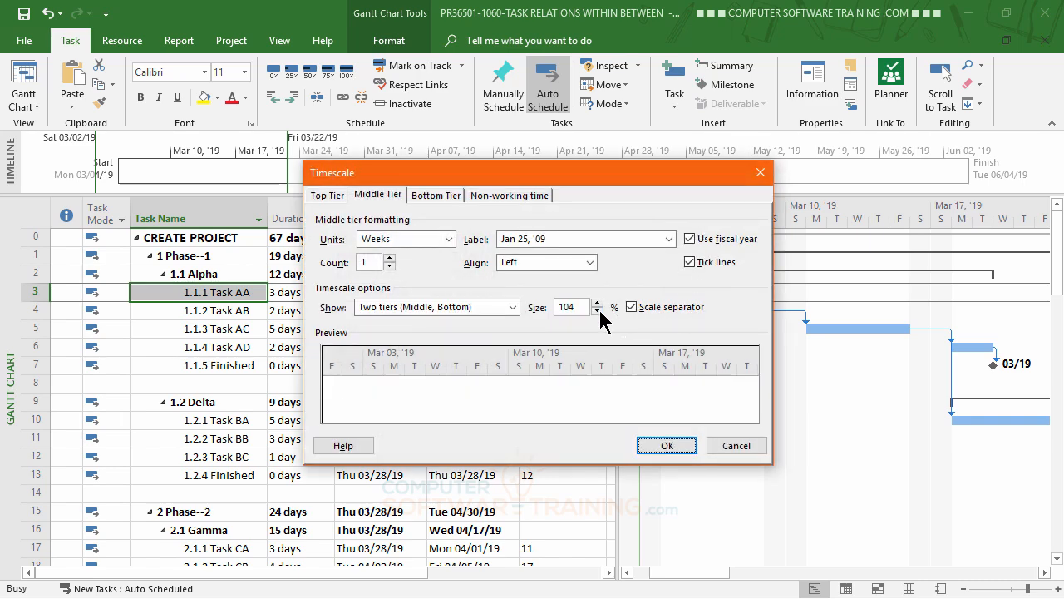
left_click_drag(597, 311, 595, 314)
left_click(667, 447)
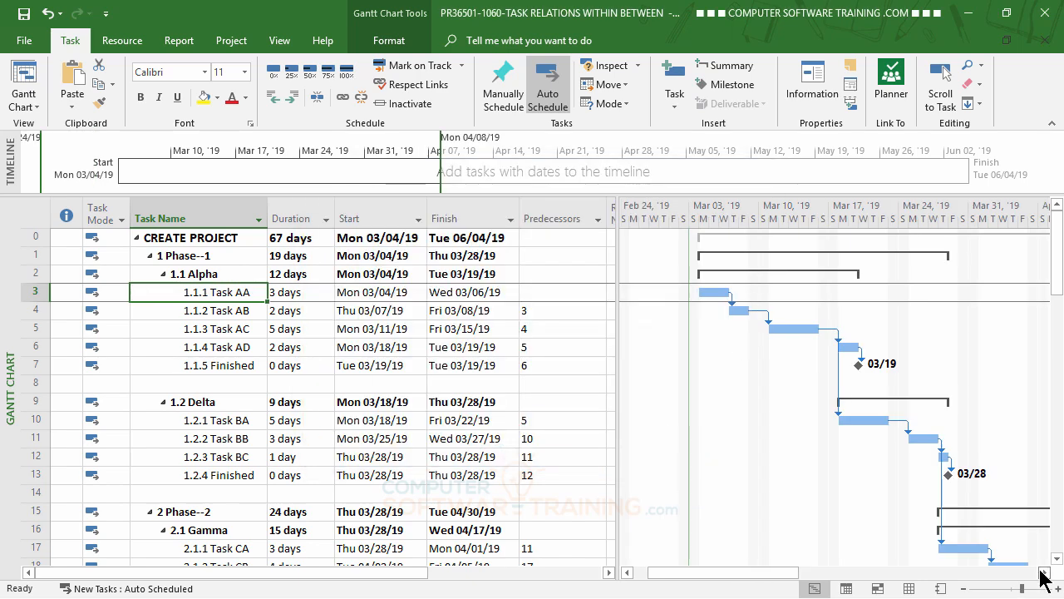
Try a count of 2 for the weekly middle tier of the timescale and return it to 1.
left_click_drag(1041, 571, 1041, 572)
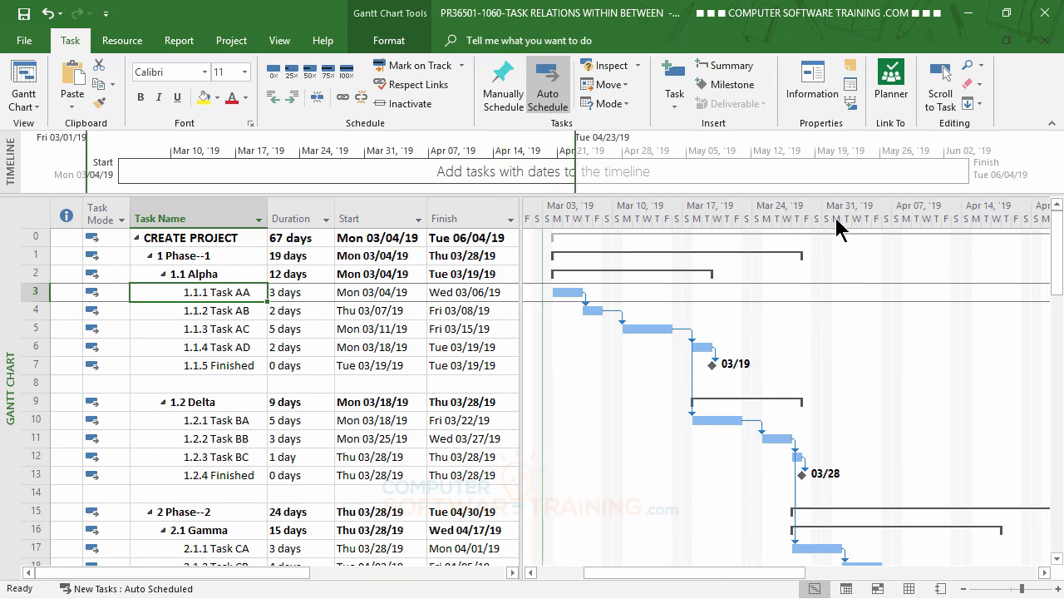
double_click(643, 211)
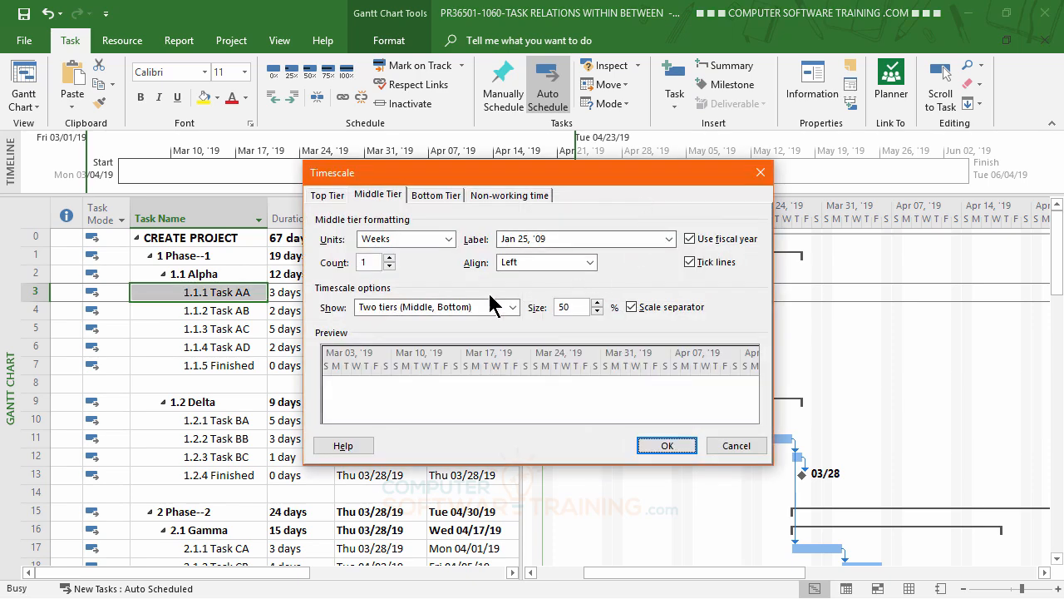
left_click(389, 195)
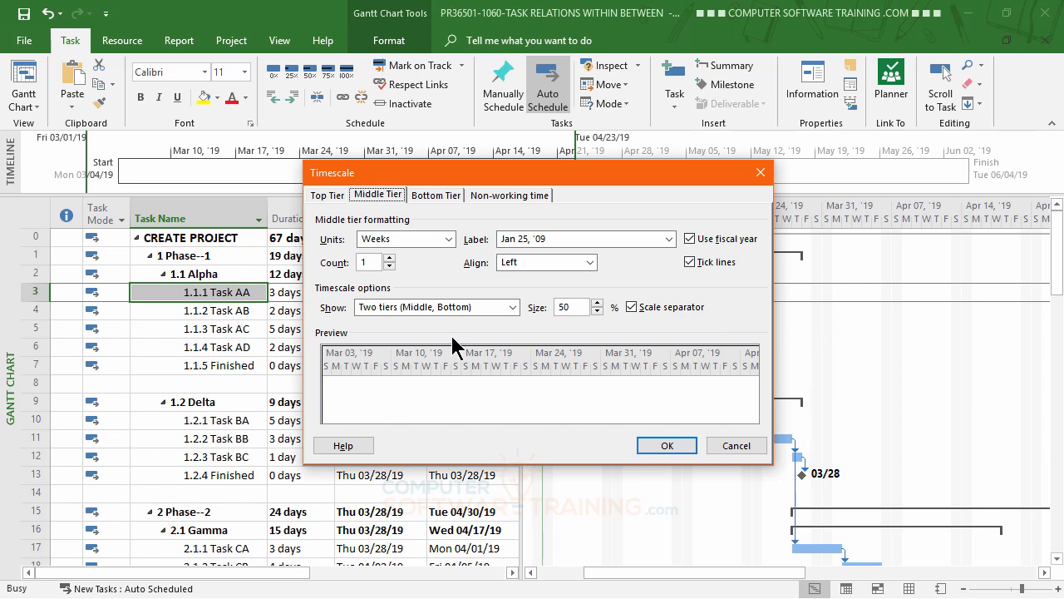
left_click(389, 258)
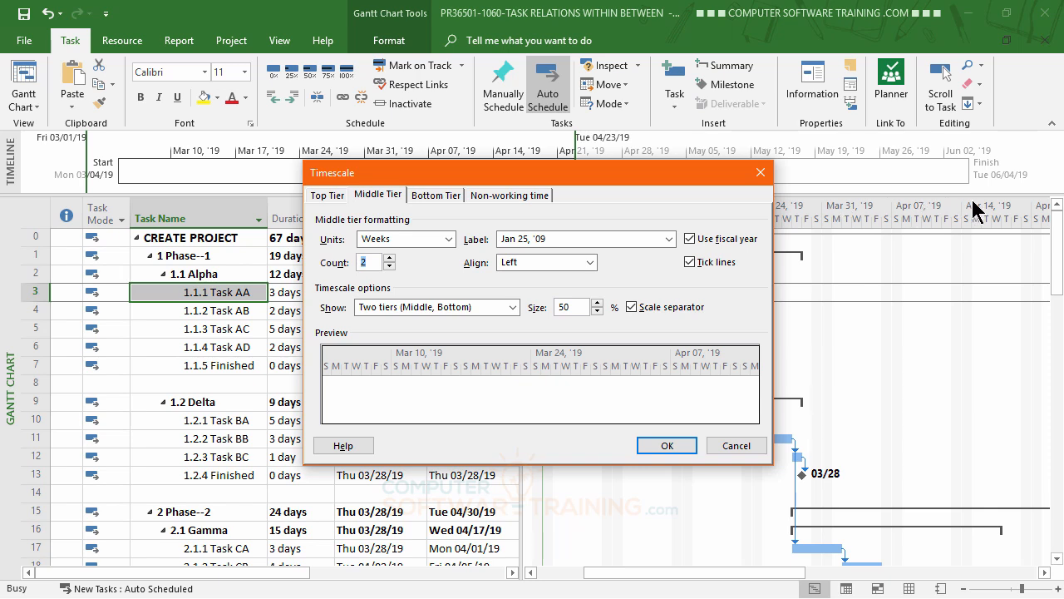
left_click(390, 266)
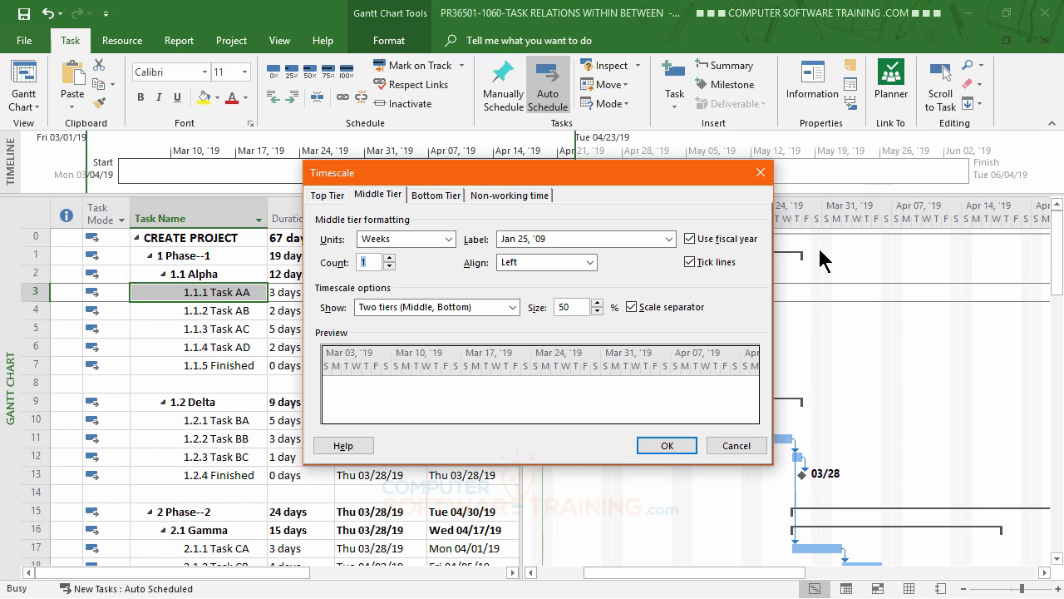
Label the timescale's bottom tier with day numbers (01, 02, ...) and set the timescale size to 65%.
left_click(436, 196)
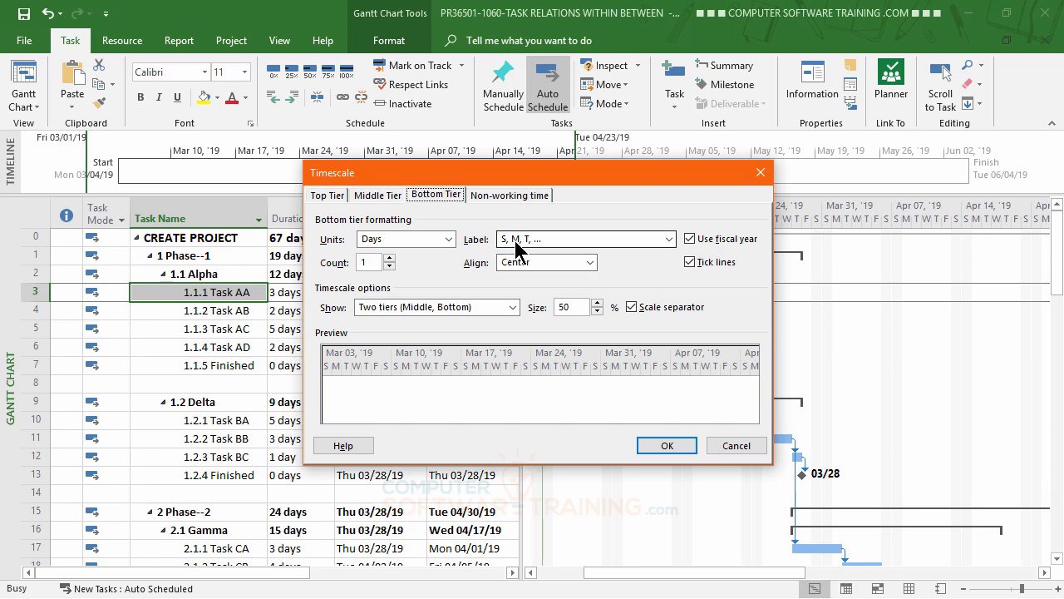
left_click(672, 237)
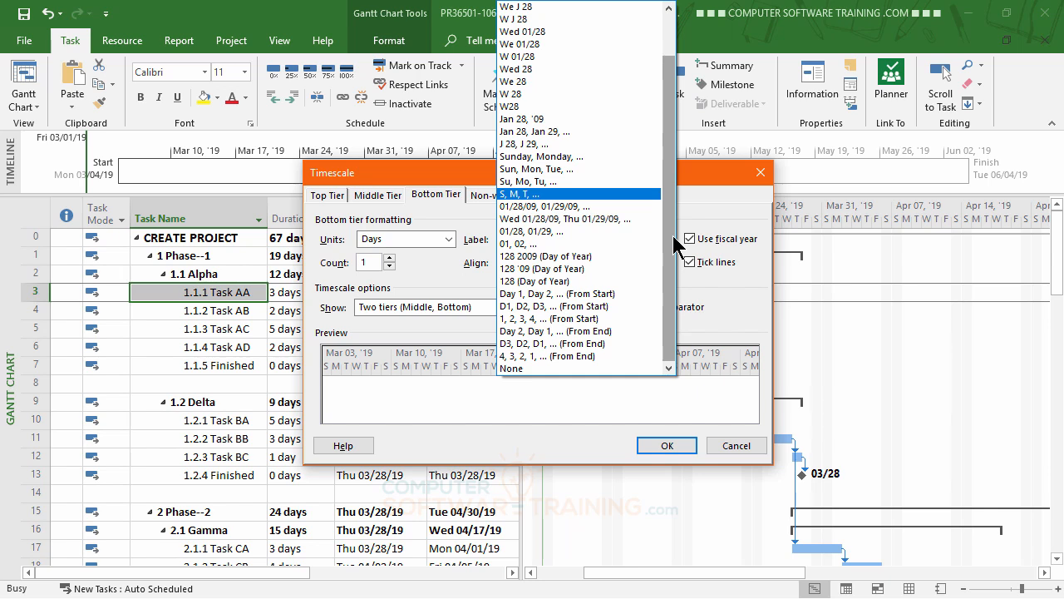
left_click(516, 244)
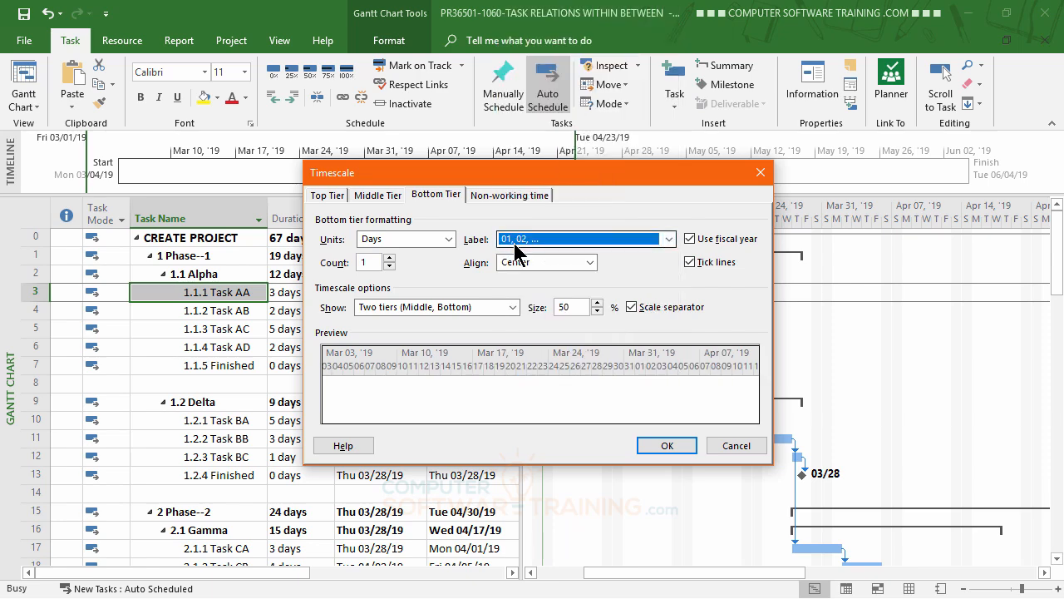
left_click(597, 303)
left_click(597, 303)
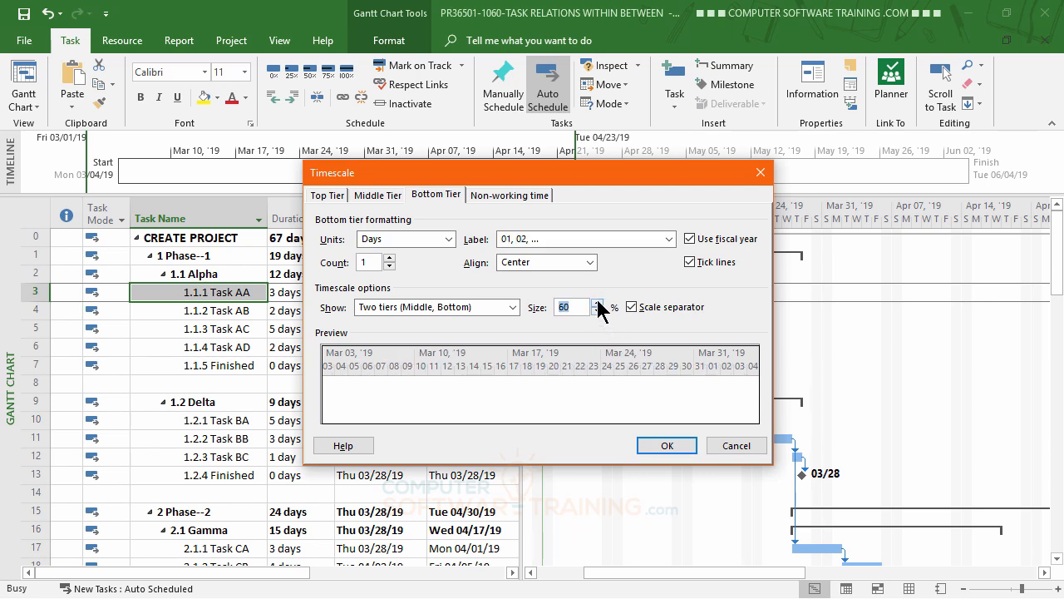
left_click(597, 303)
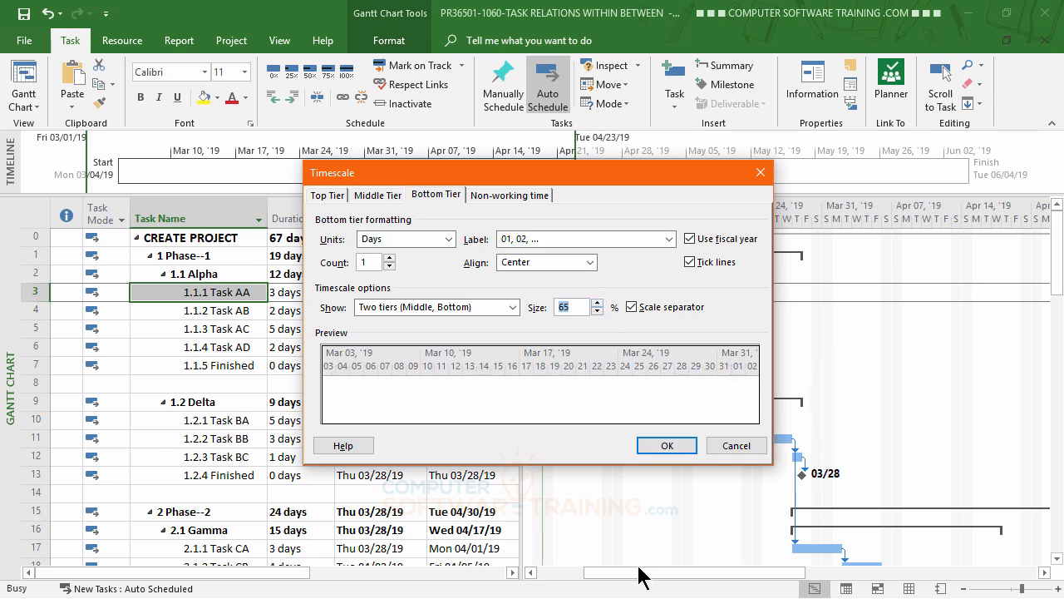
left_click(667, 447)
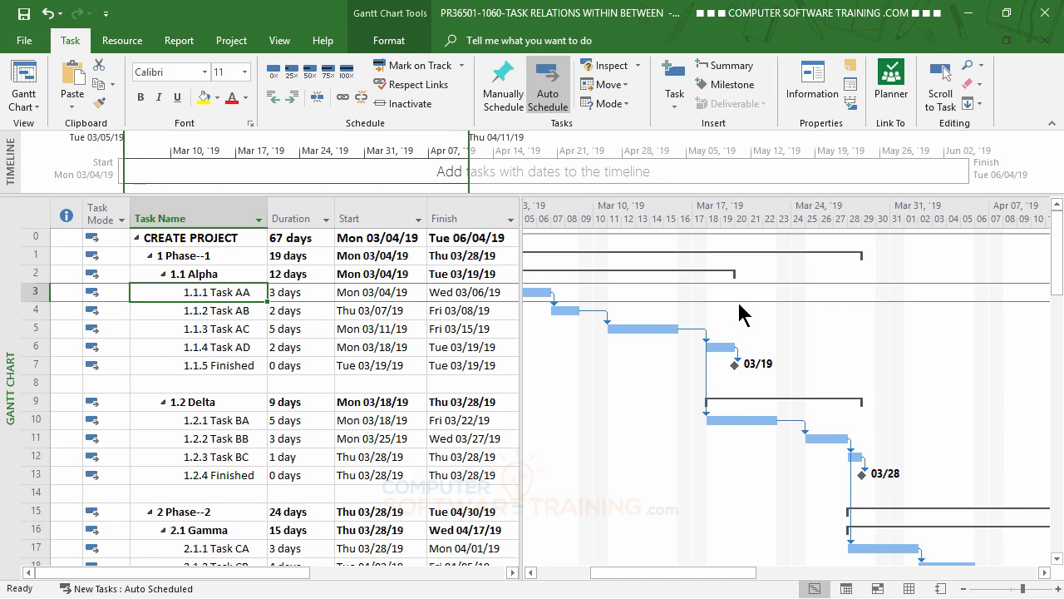
Set the timescale's bottom tier label back to weekday initials (S, M, T, ...).
double_click(782, 212)
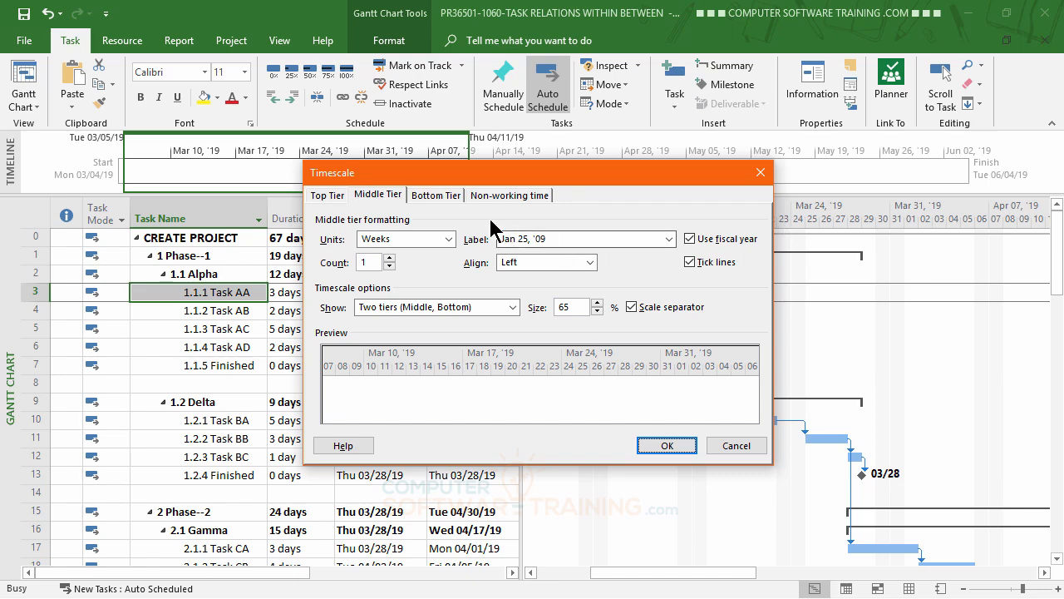
left_click(437, 196)
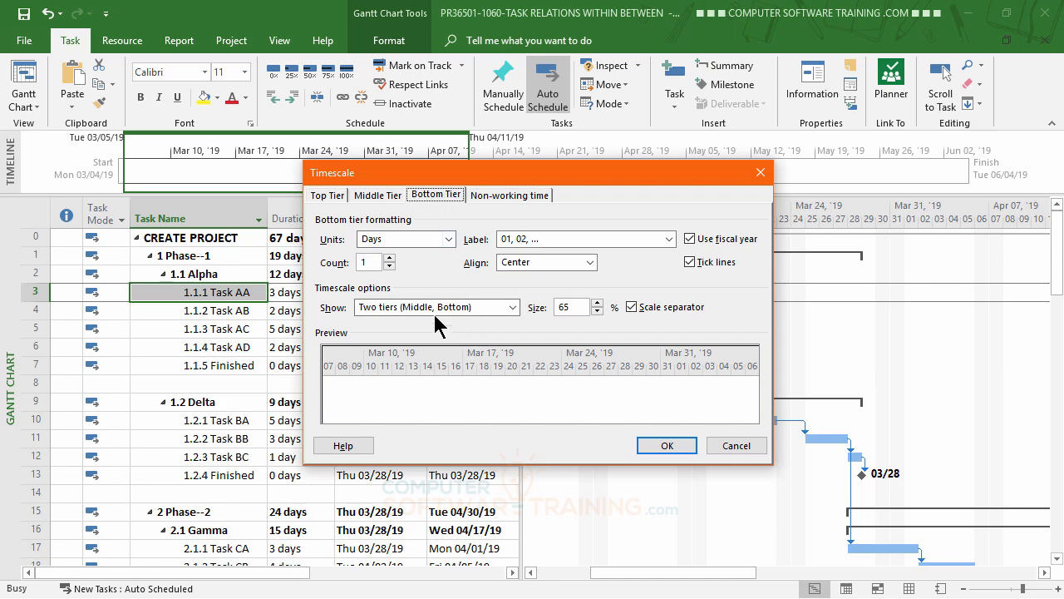
left_click(670, 236)
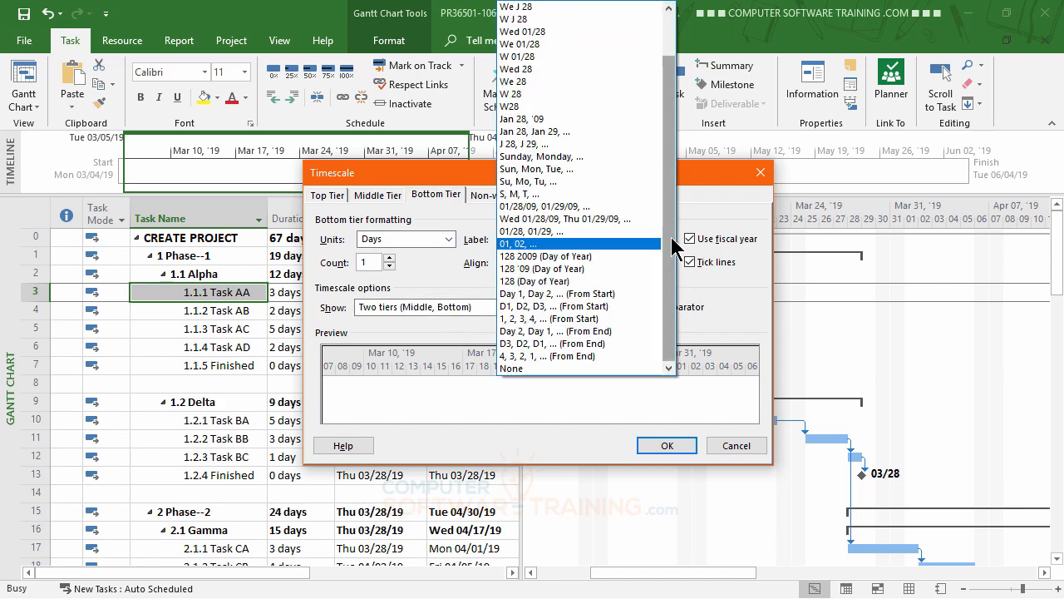
left_click(517, 195)
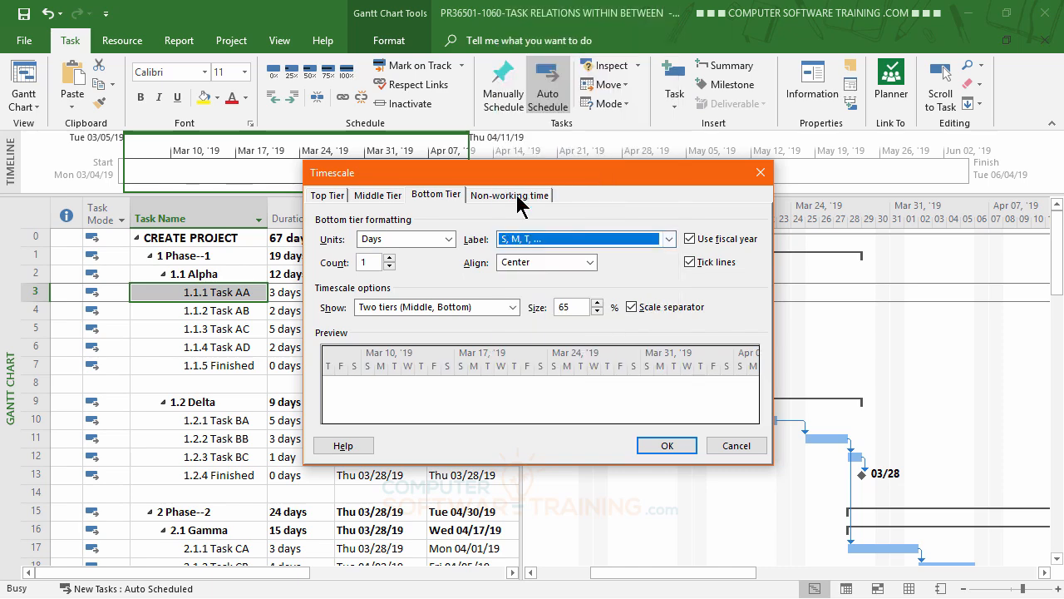
left_click(663, 446)
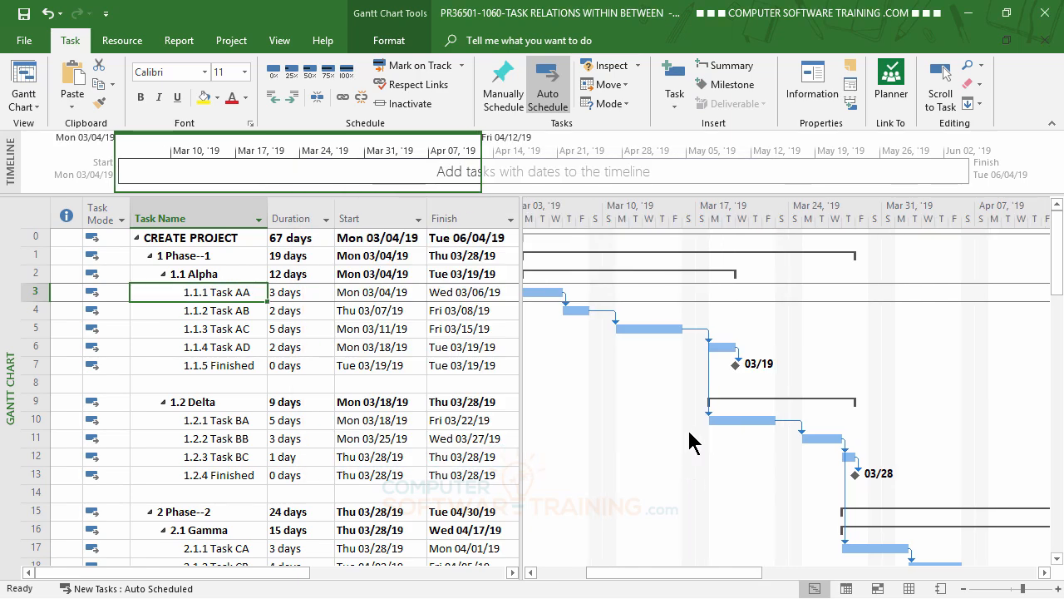
Set the Gantt chart's timescale size to 55%.
double_click(647, 217)
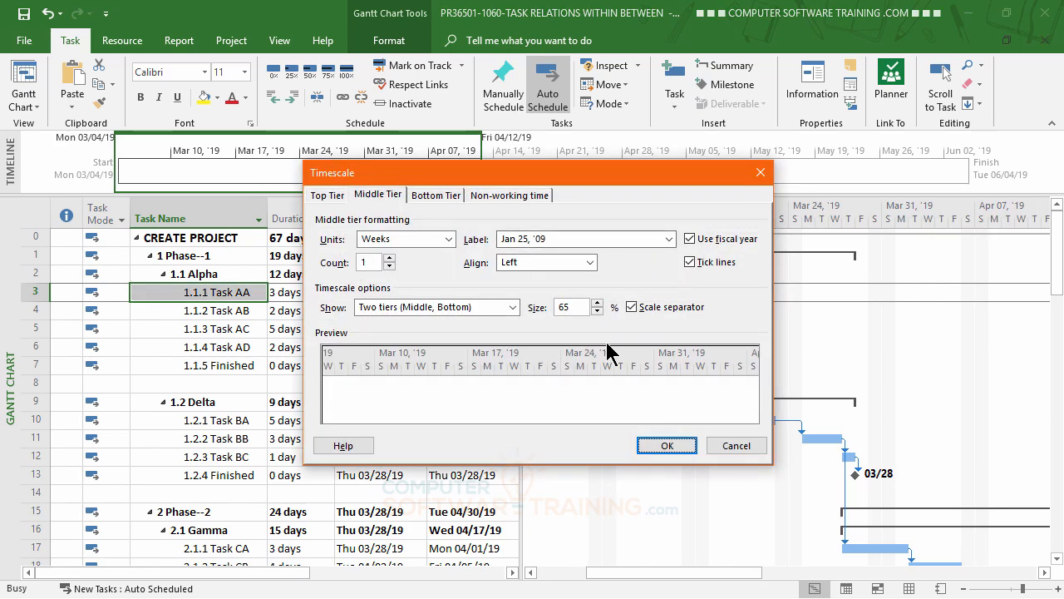
left_click(597, 311)
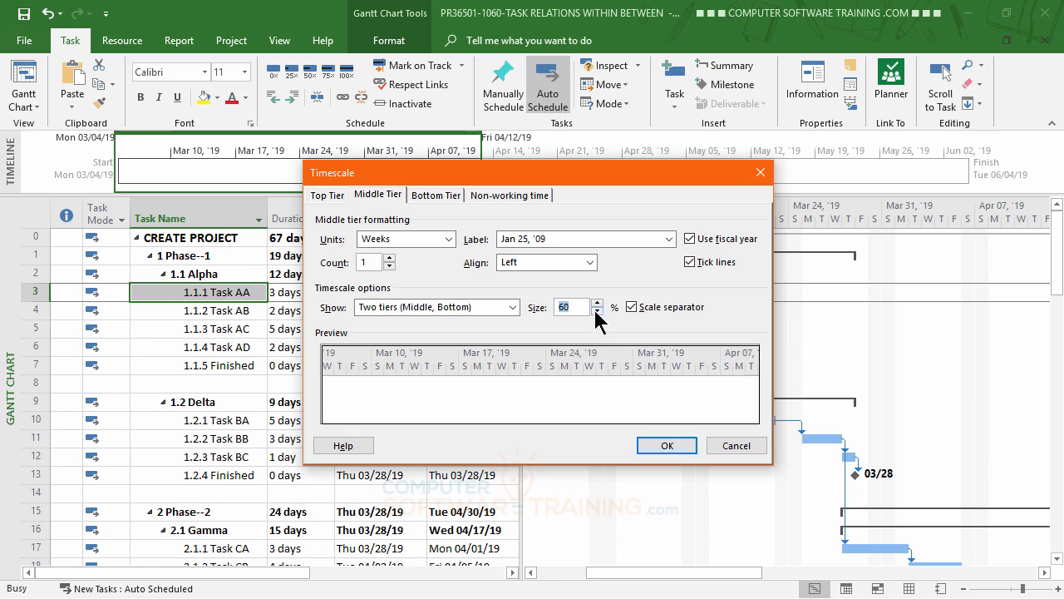
left_click(597, 310)
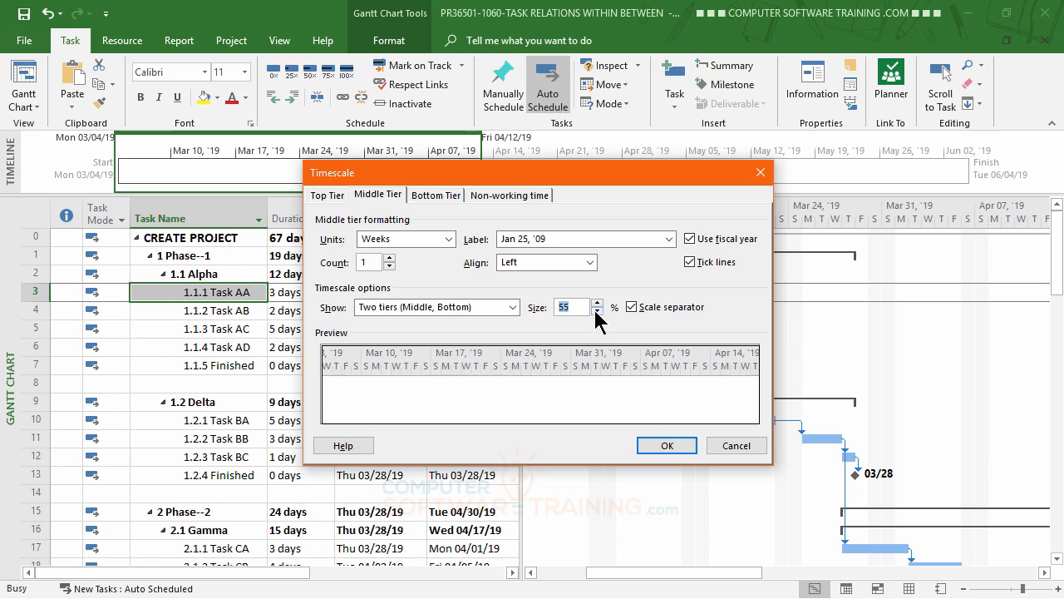
left_click(660, 450)
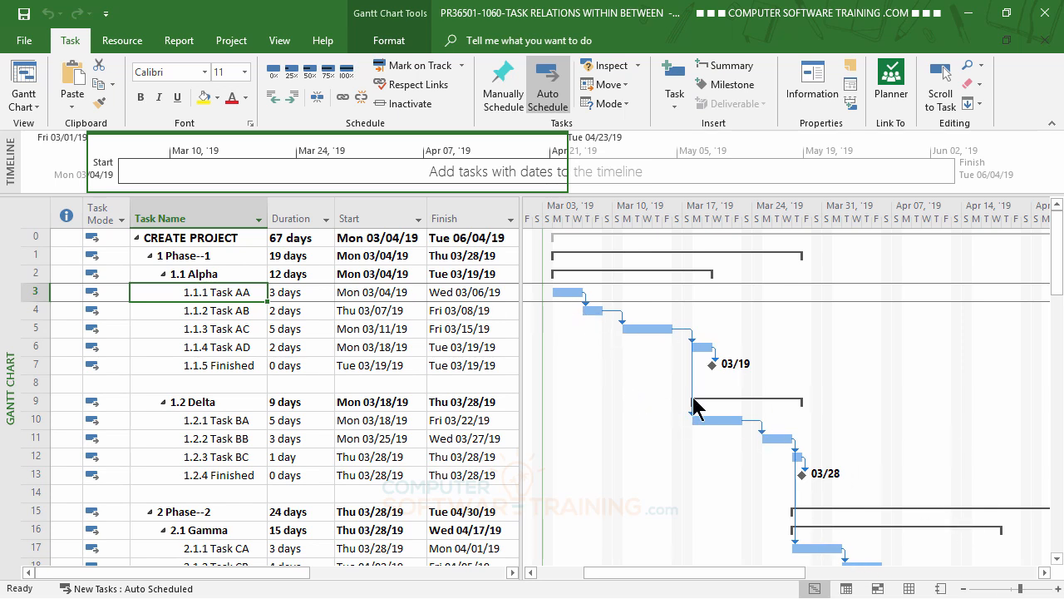
Turn on Critical Tasks highlighting for the bars in the Gantt chart.
left_click(389, 43)
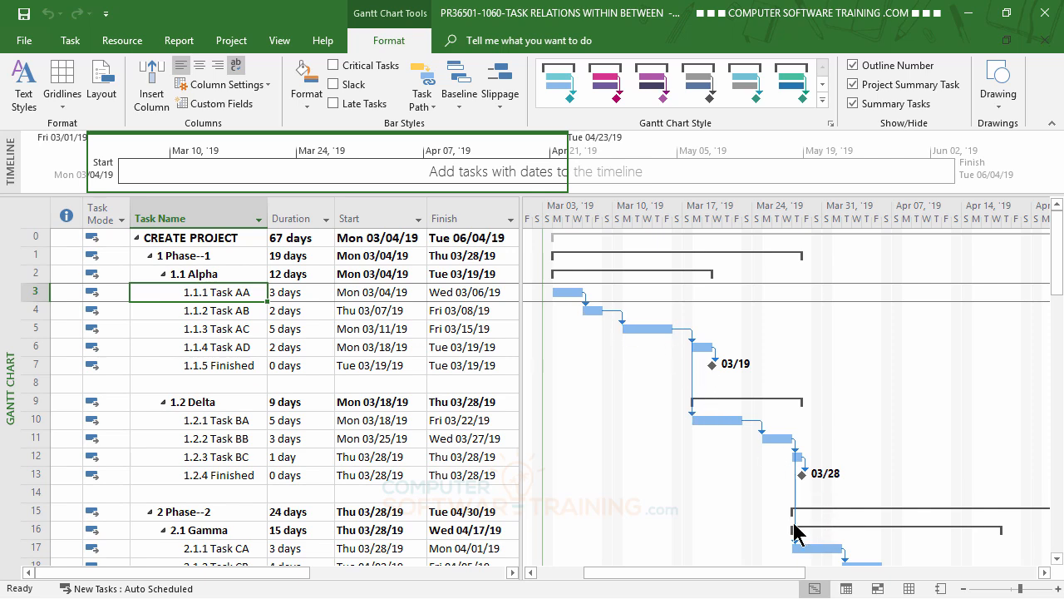
scroll(695, 380, "down", 3)
scroll(696, 380, "up", 3)
mouse_move(711, 348)
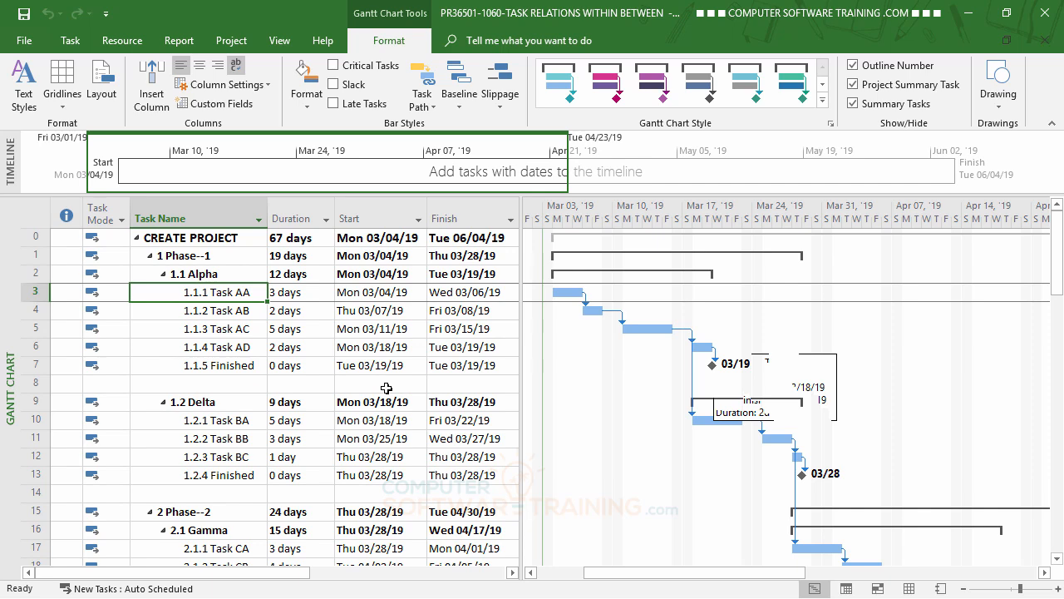
left_click(357, 364)
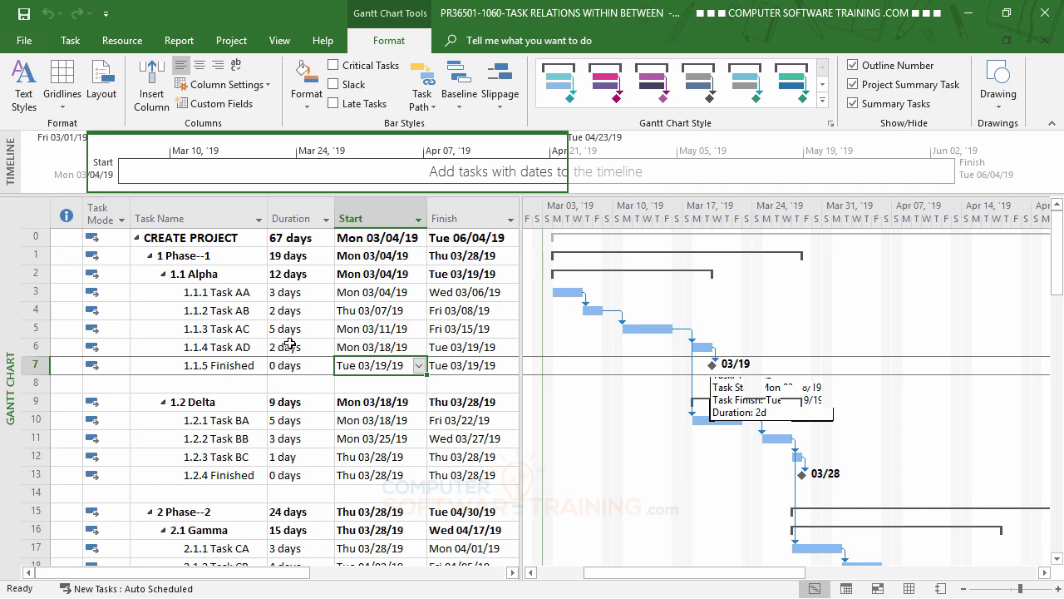
left_click(285, 346)
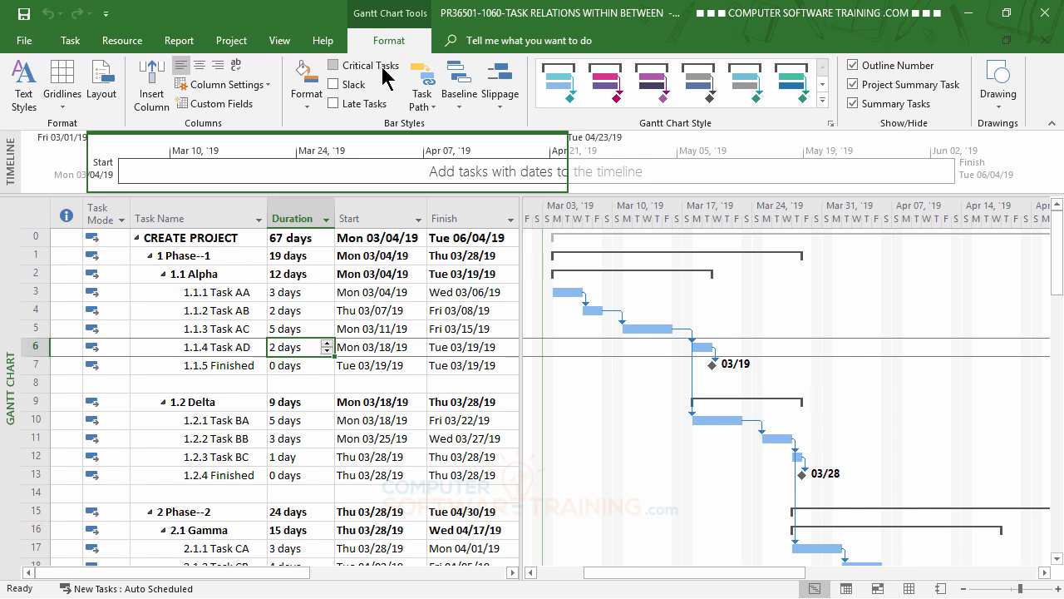
left_click(333, 66)
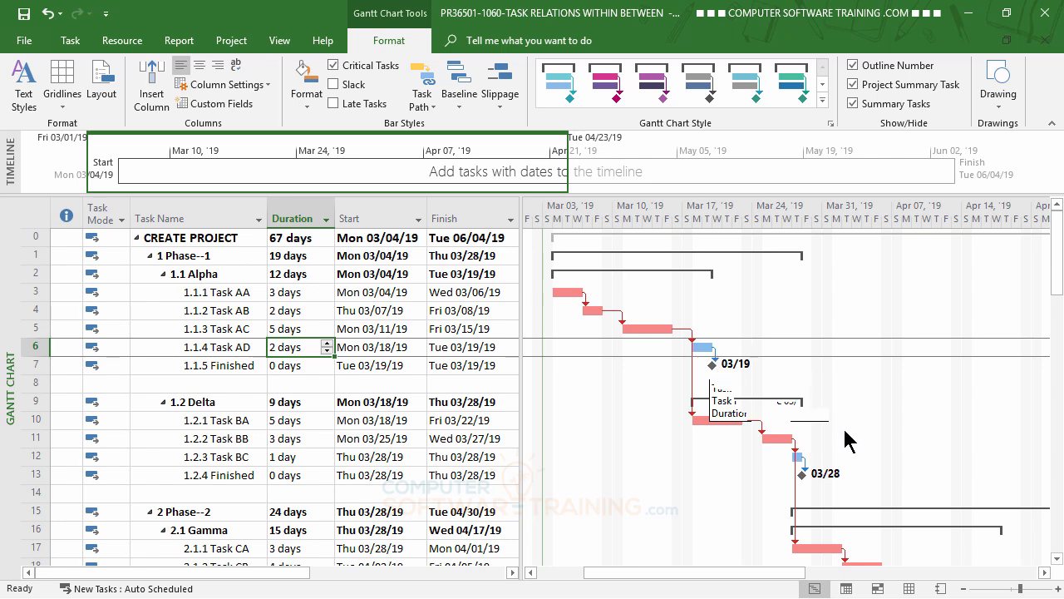
Examine which task bars and dependency links are critical from Phase--1 through 5.1 Kappa in Phase--5.
scroll(815, 405, "down", 3)
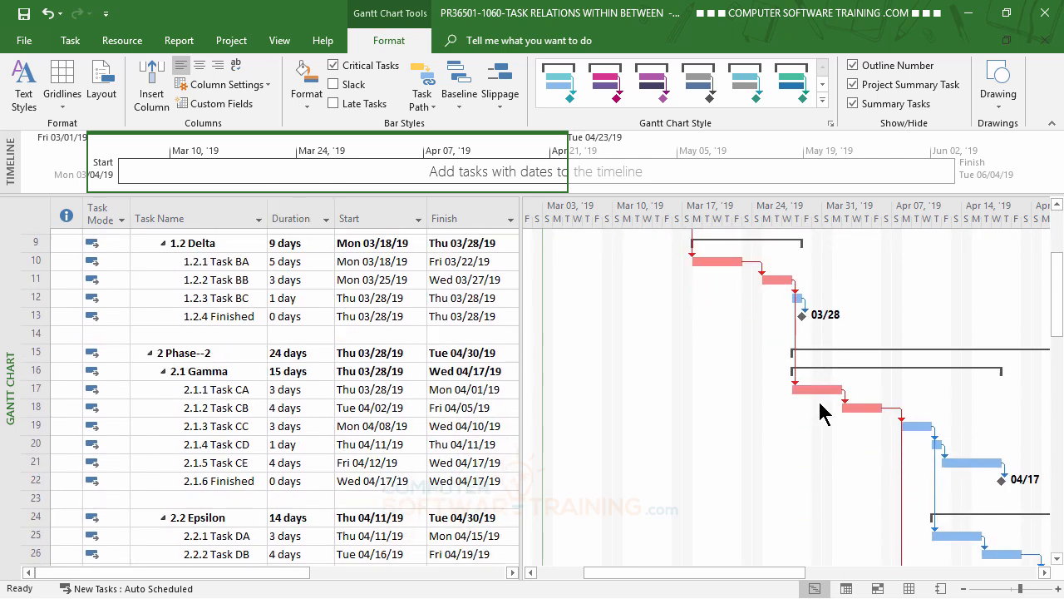
left_click_drag(788, 582, 880, 582)
scroll(804, 430, "down", 1)
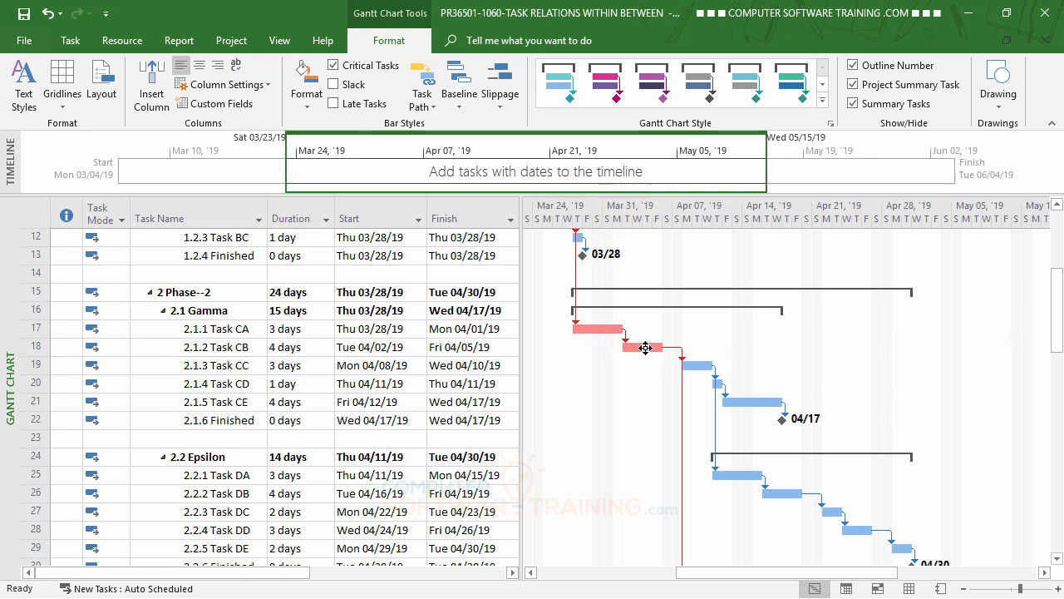
scroll(699, 516, "down", 2)
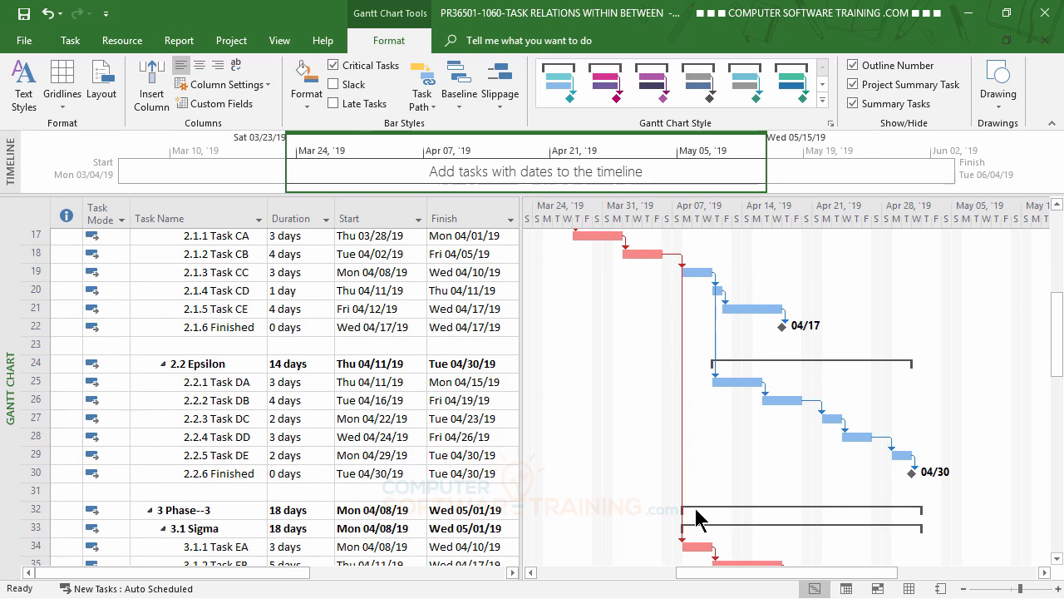
scroll(798, 494, "up", 1)
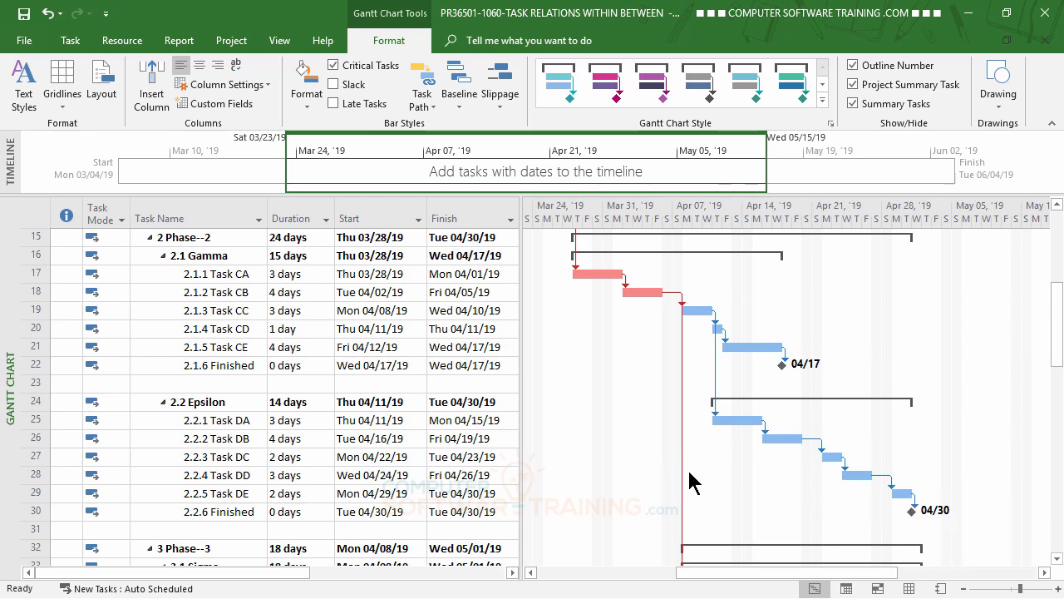
scroll(743, 409, "down", 5)
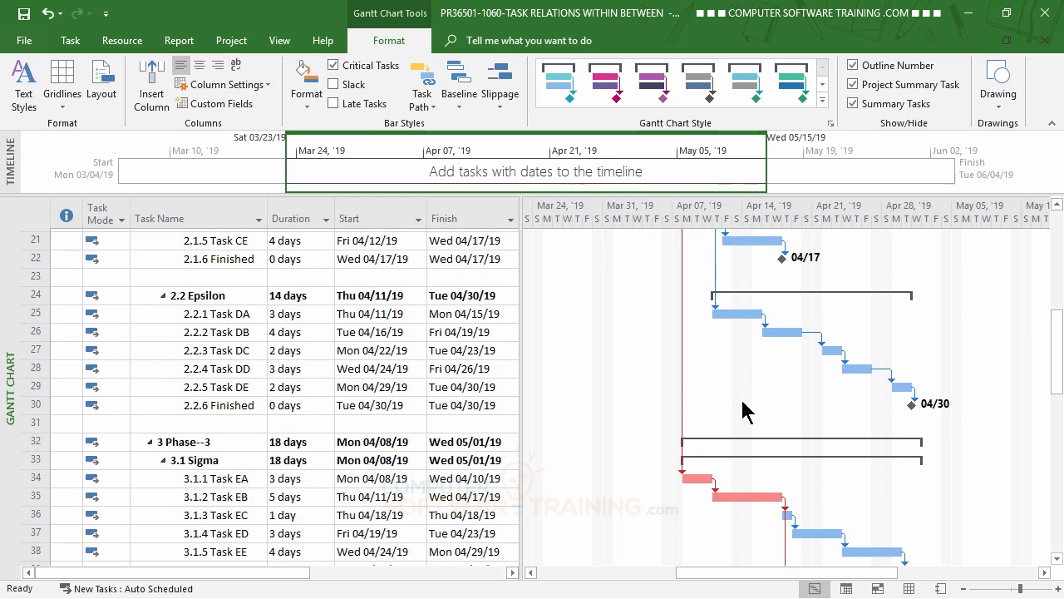
scroll(742, 409, "down", 4)
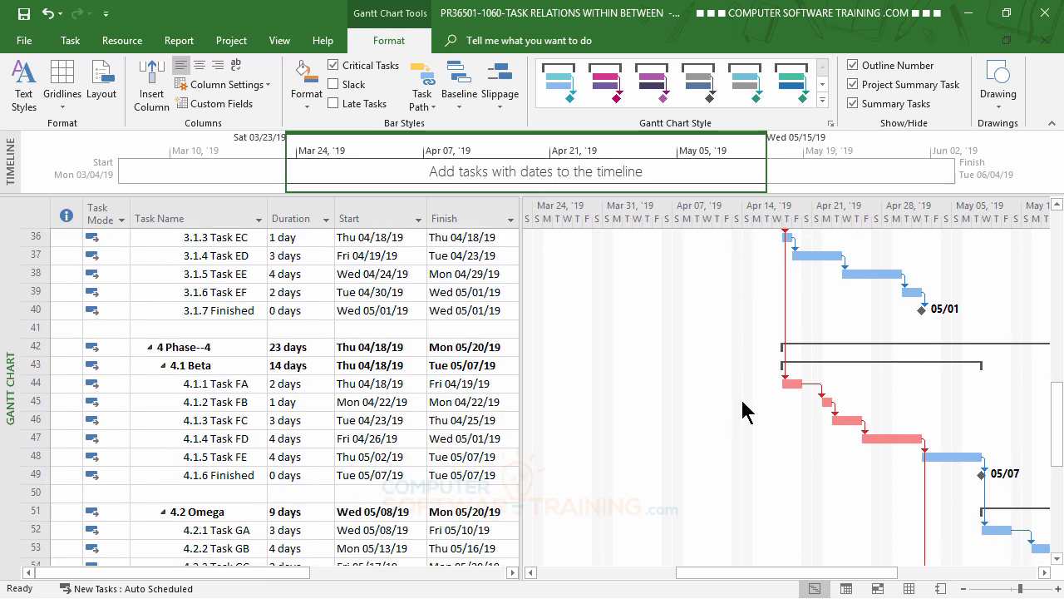
scroll(743, 409, "down", 1)
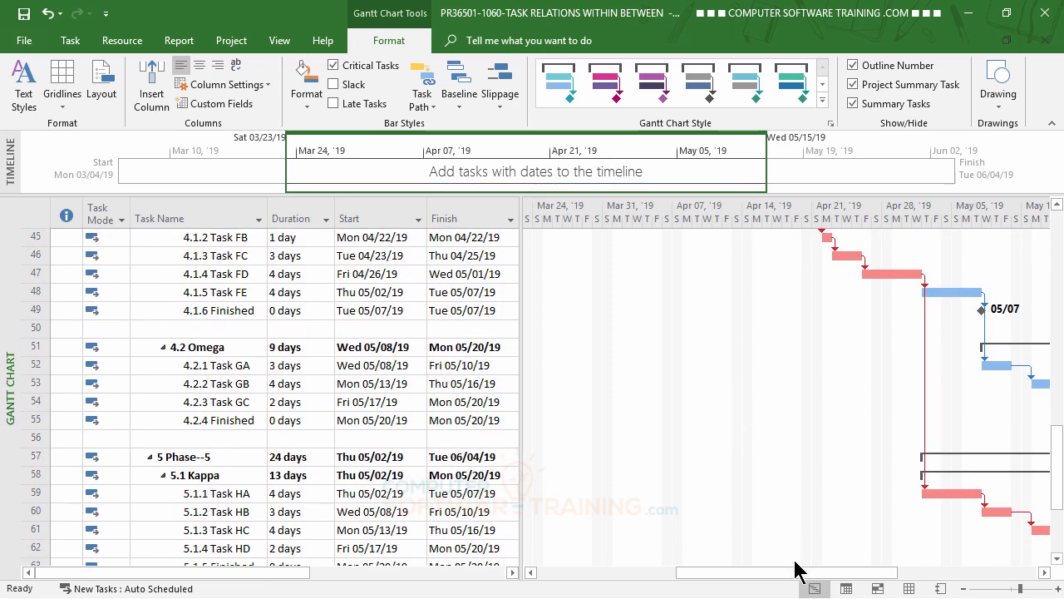
left_click_drag(799, 572, 952, 580)
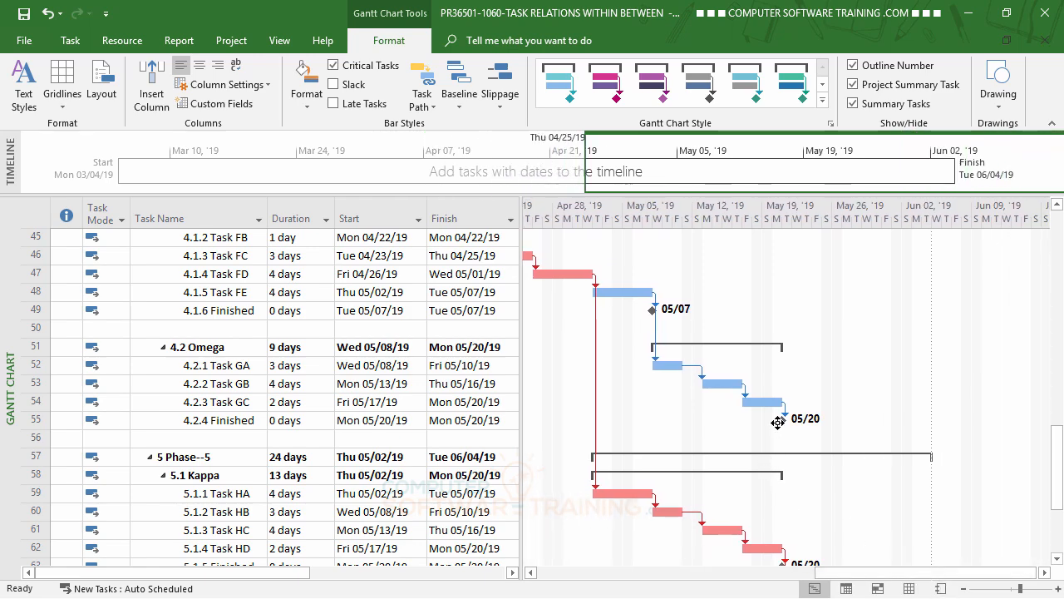
scroll(960, 312, "down", 1)
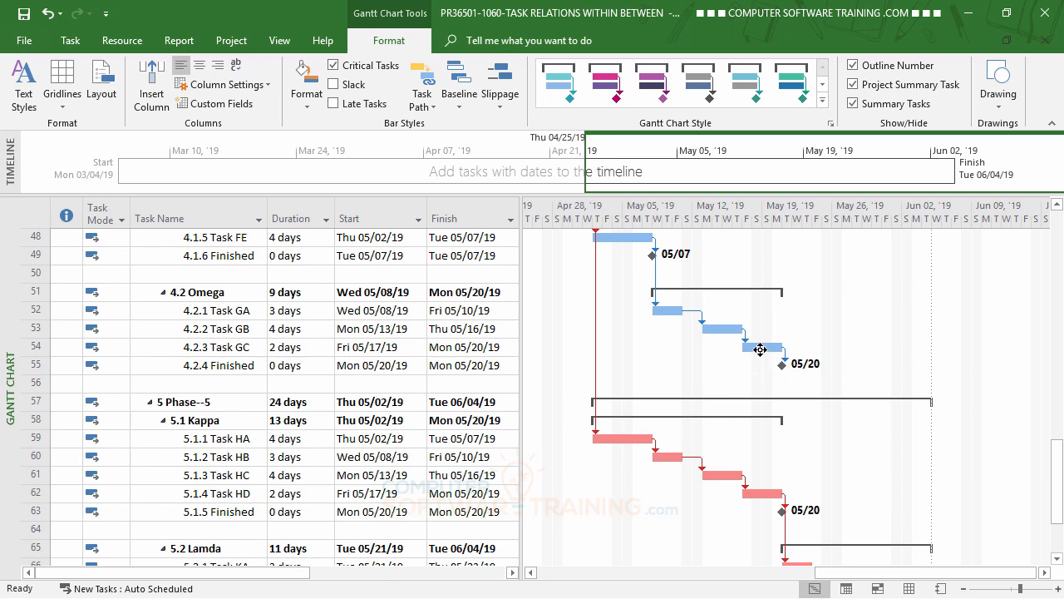
mouse_move(760, 349)
scroll(518, 435, "up", 8)
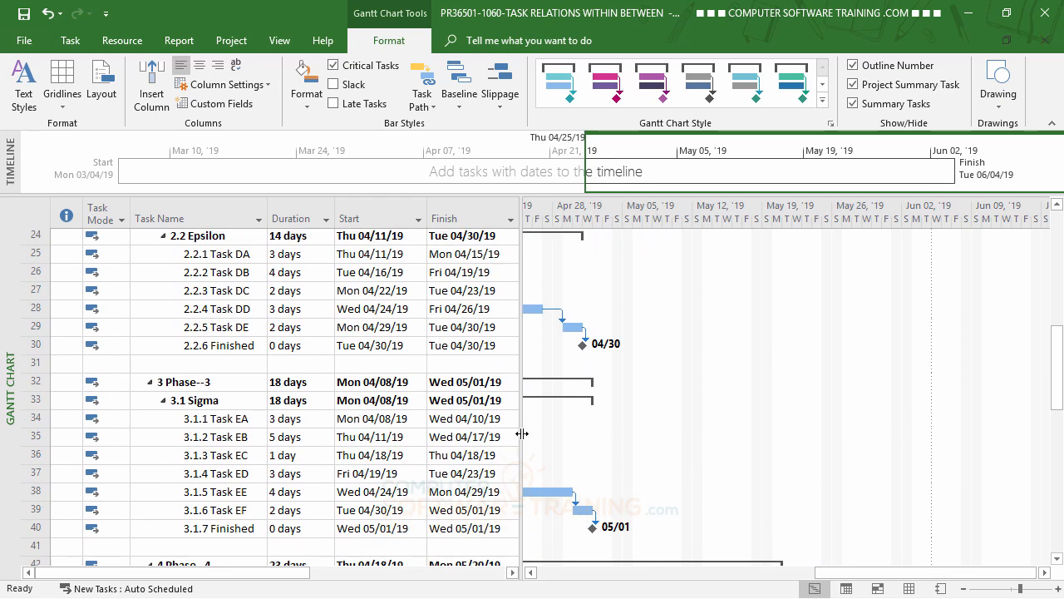
Examine the critical bars and links in 3.1 Sigma, then from 1.1 Alpha into 1.2 Delta's Task BA.
left_click_drag(873, 571, 779, 582)
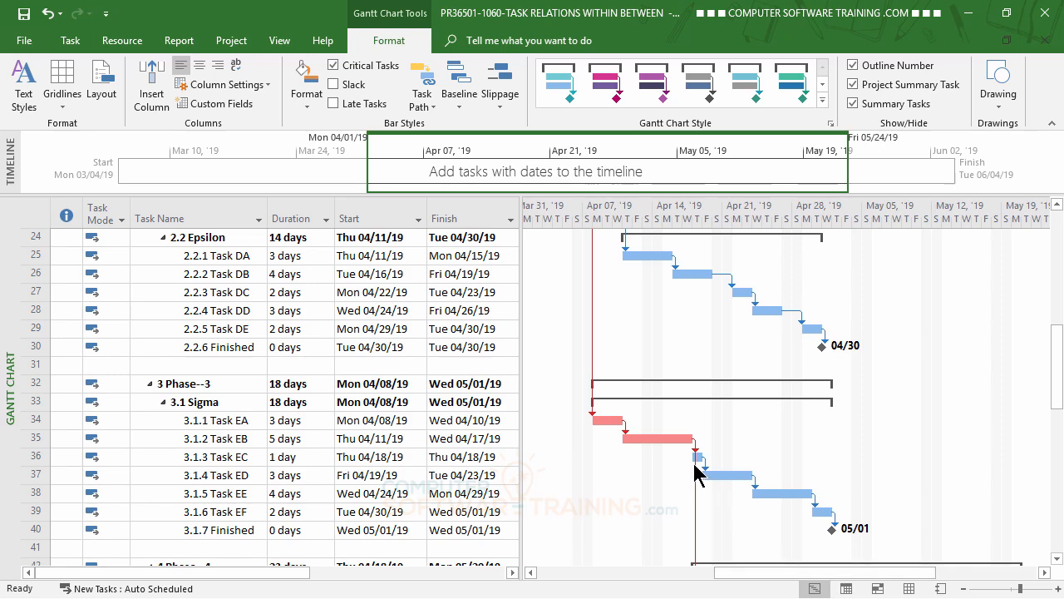
scroll(697, 472, "up", 5)
scroll(697, 472, "up", 3)
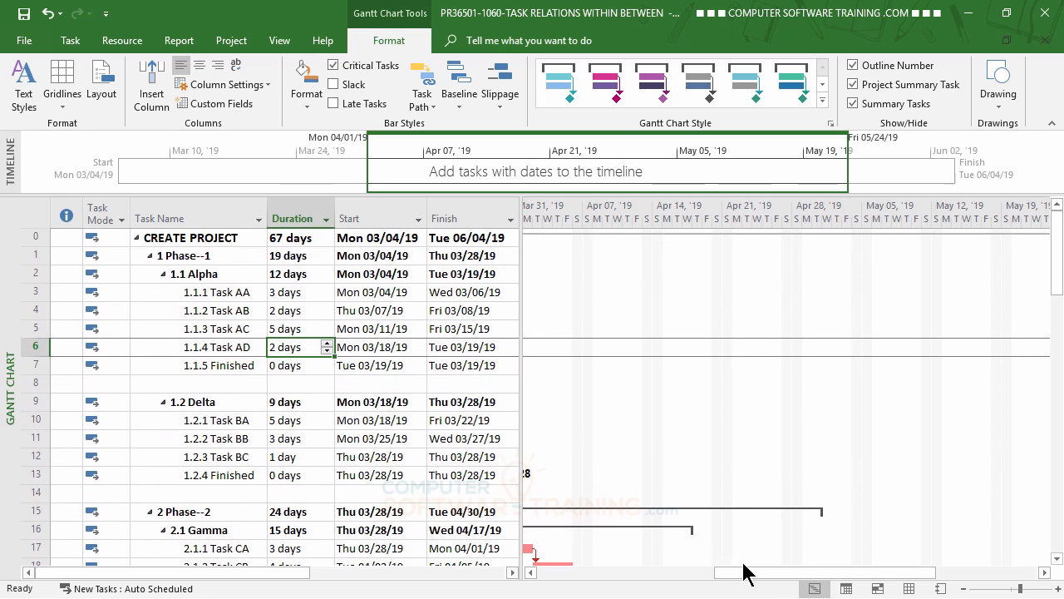
left_click_drag(744, 579, 613, 584)
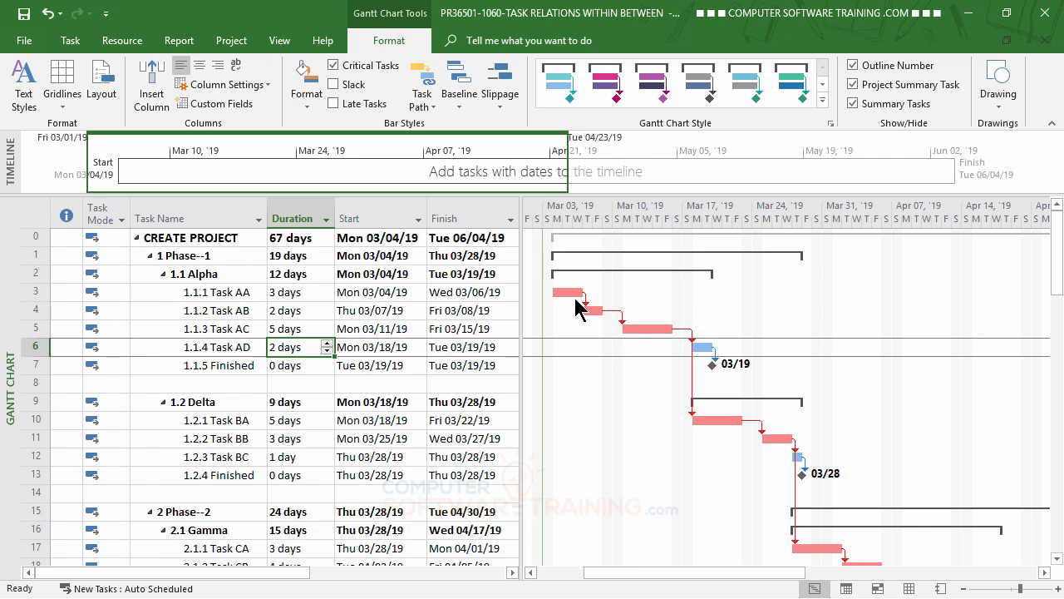
mouse_move(563, 296)
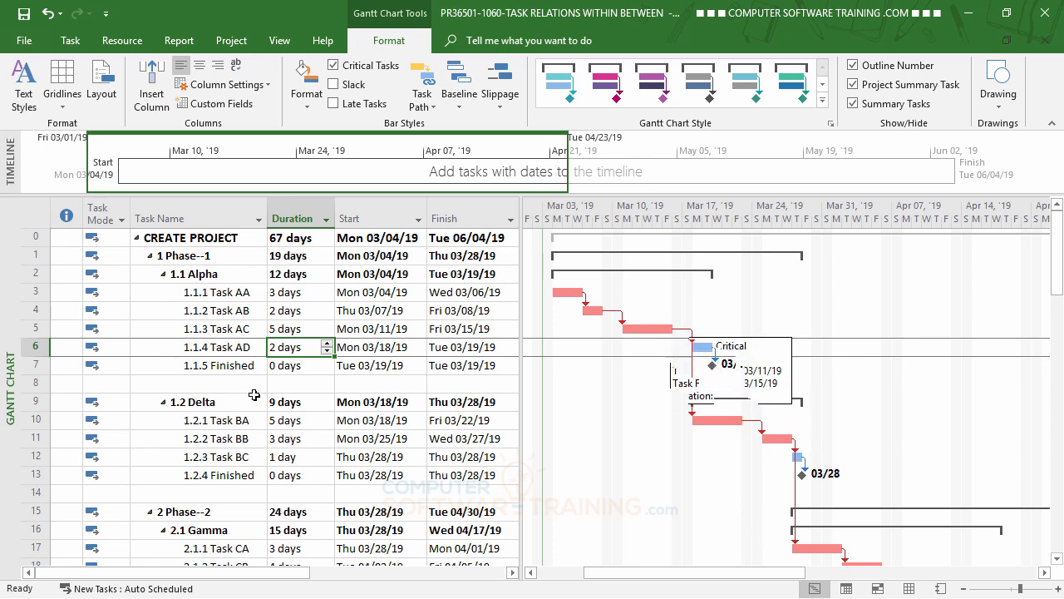
left_click(239, 422)
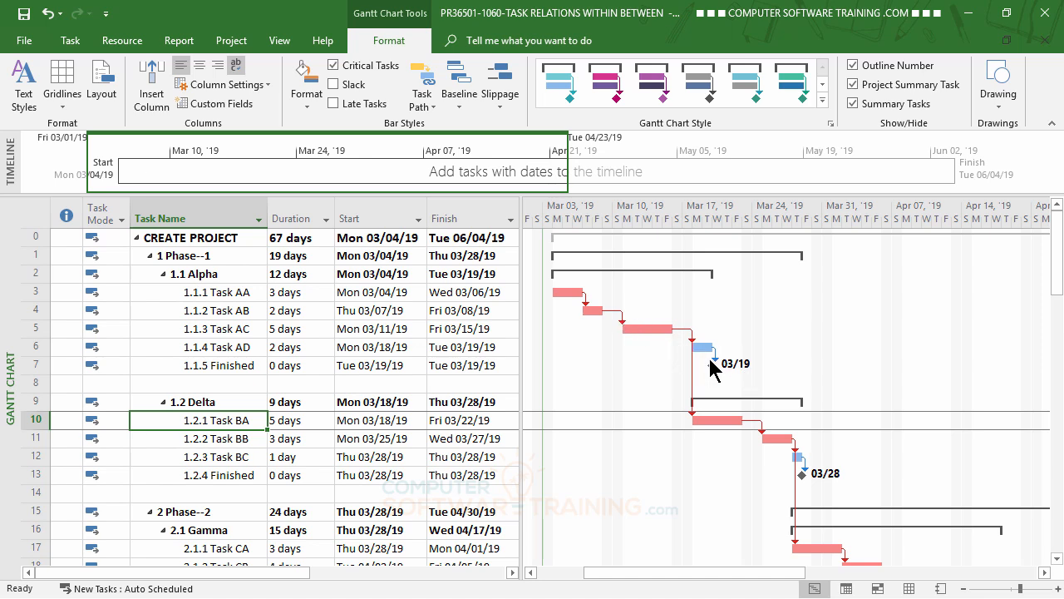
Change the Gantt layout's link style to curved-back connectors that enter the start end of each successor bar.
left_click(99, 86)
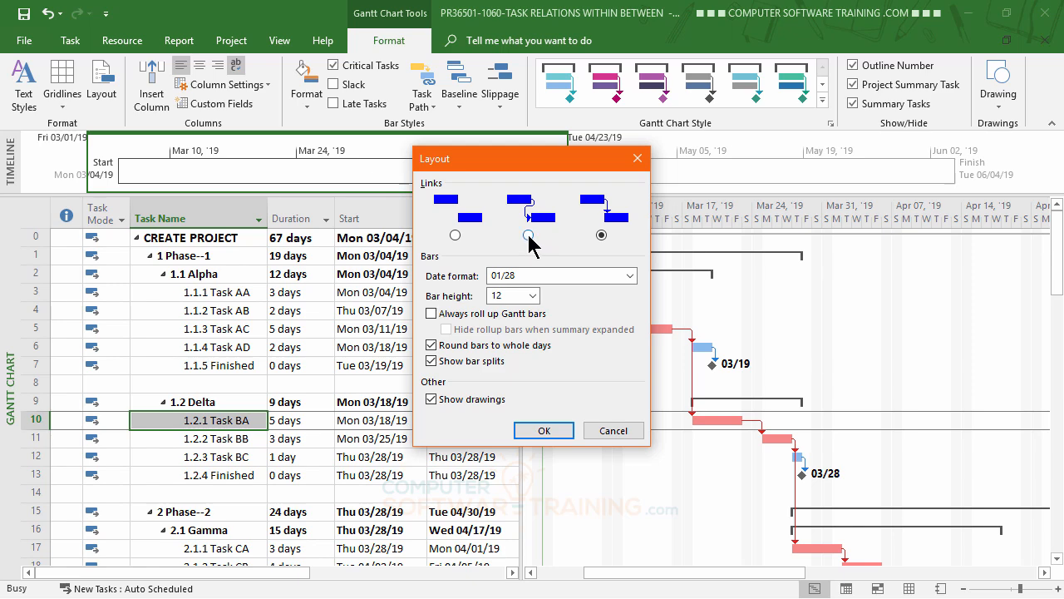
left_click(546, 432)
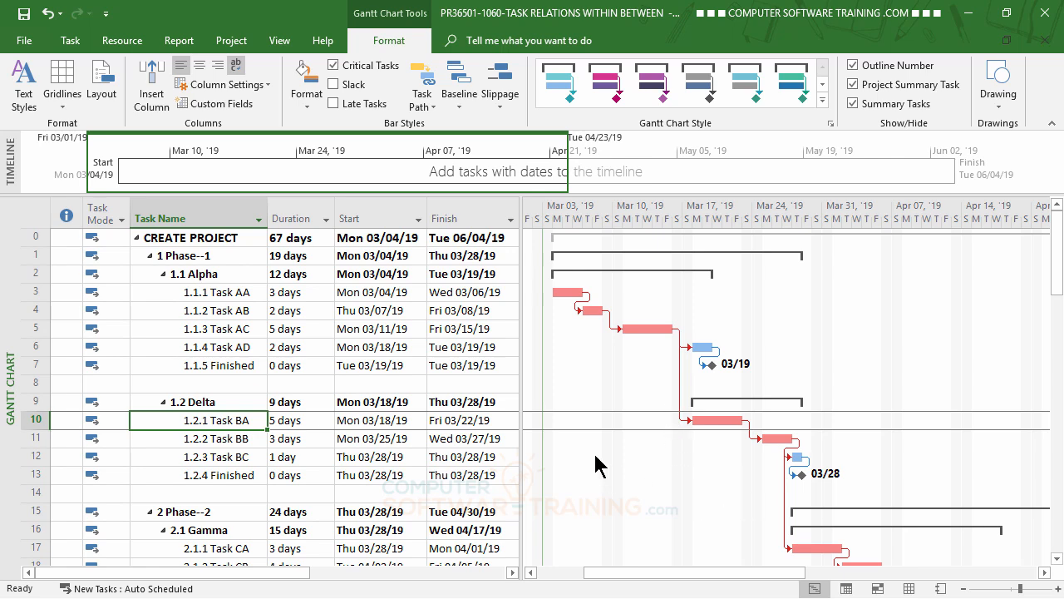
scroll(595, 464, "down", 3)
scroll(613, 468, "up", 3)
Set the Gantt chart's bar height to 14 in the layout settings.
left_click(103, 90)
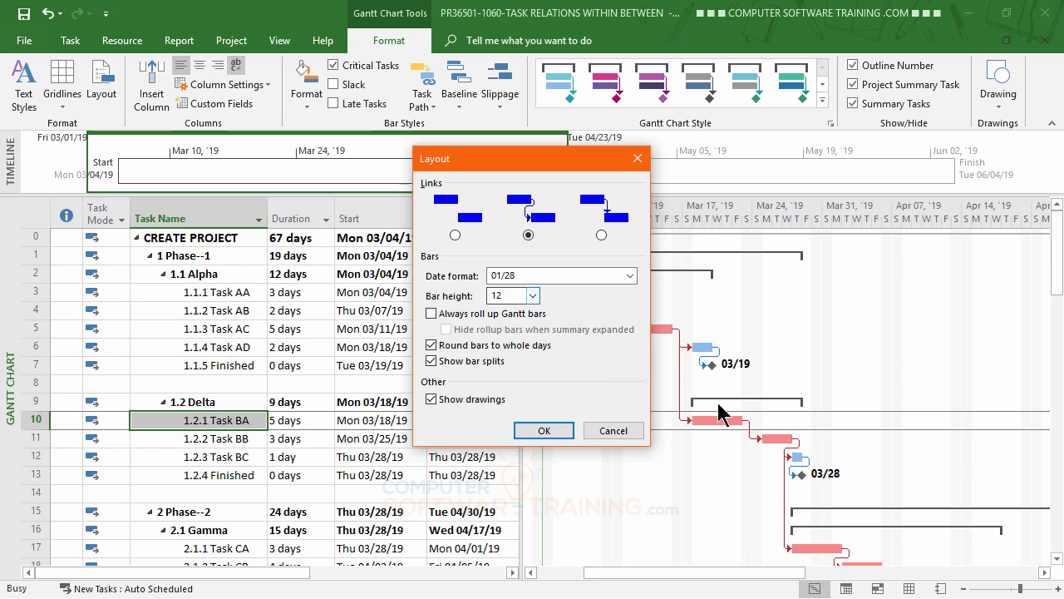
left_click(533, 296)
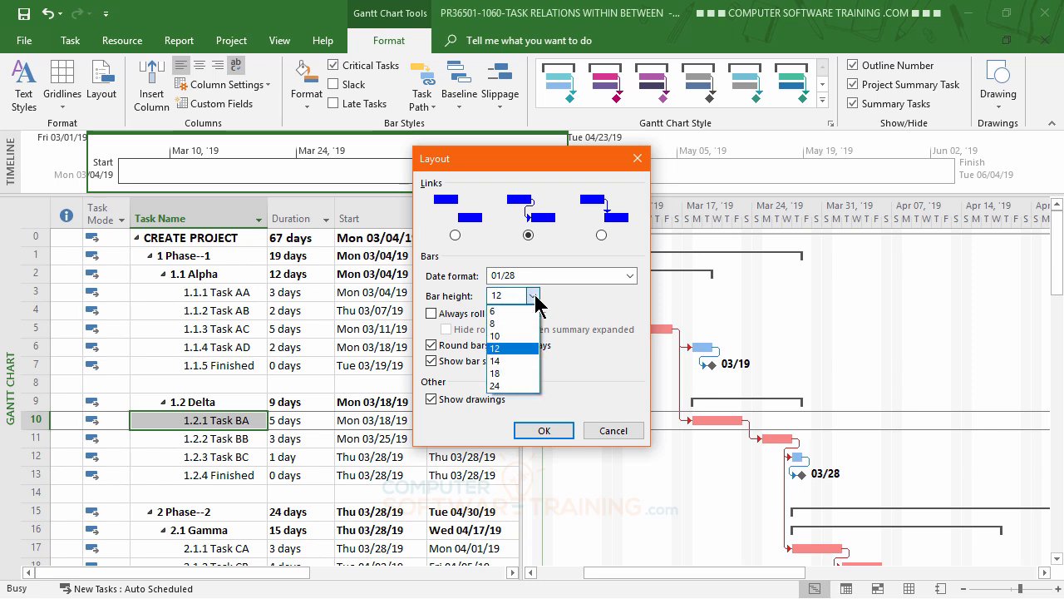
left_click(509, 362)
left_click(547, 429)
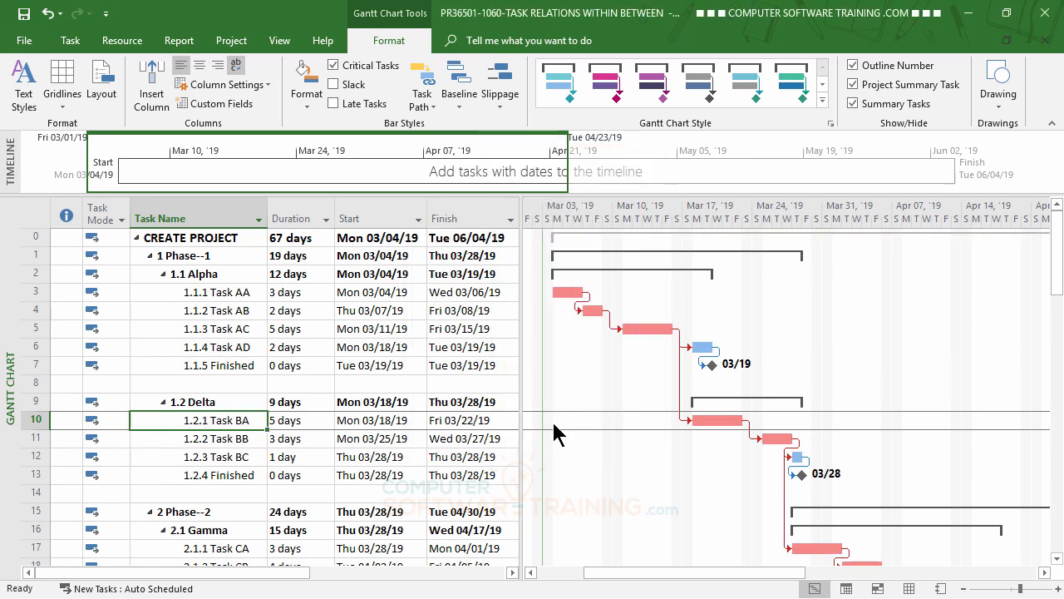
Increase the Gantt chart's bar height to 18 in the layout settings.
left_click(103, 96)
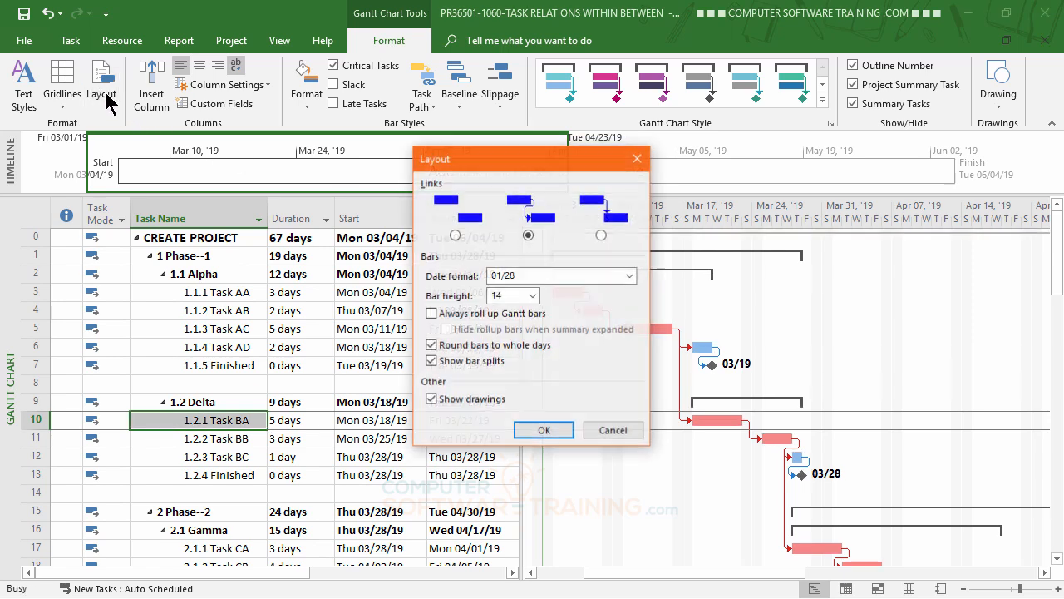
left_click(532, 295)
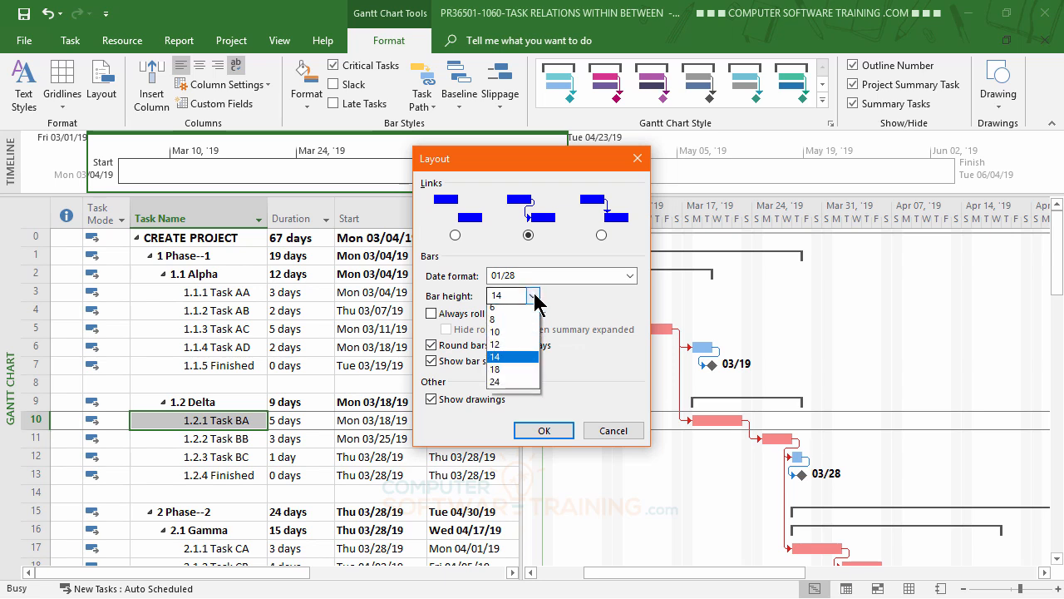
left_click(516, 372)
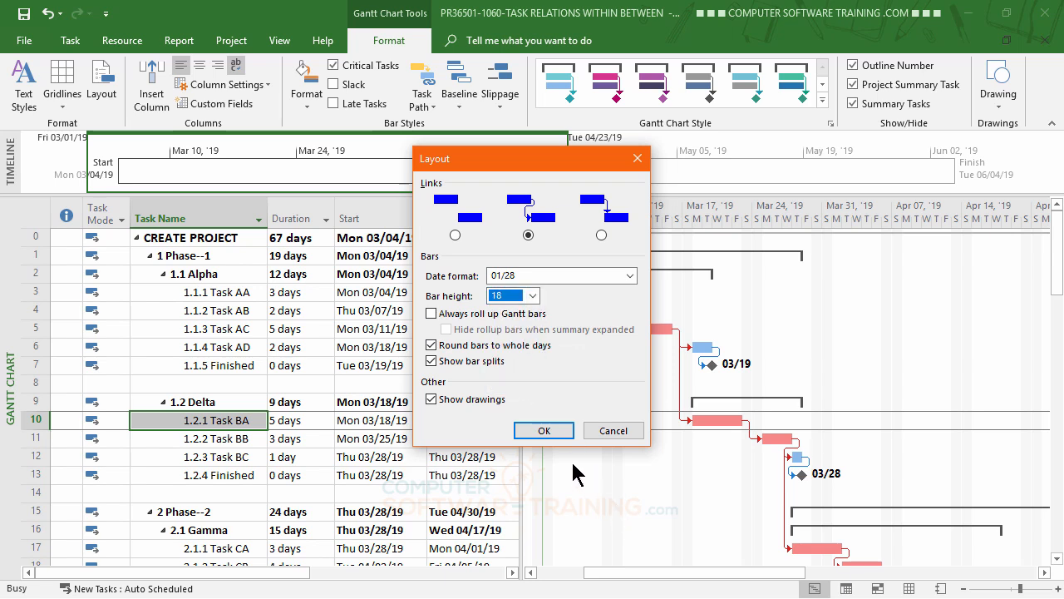
left_click(546, 430)
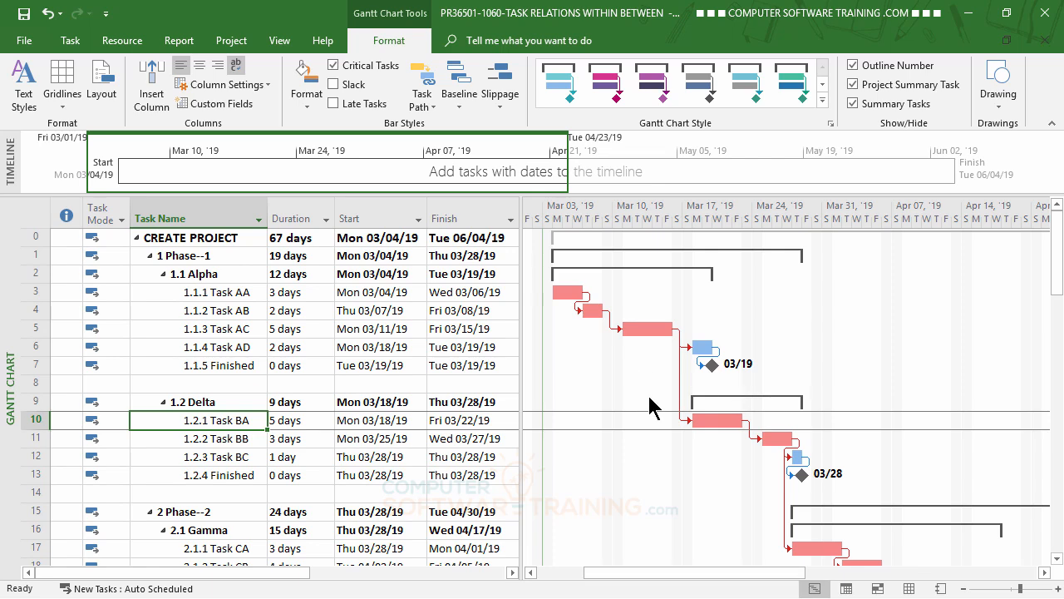
Reduce the Gantt chart's bar height to 14 for comparison.
left_click(114, 98)
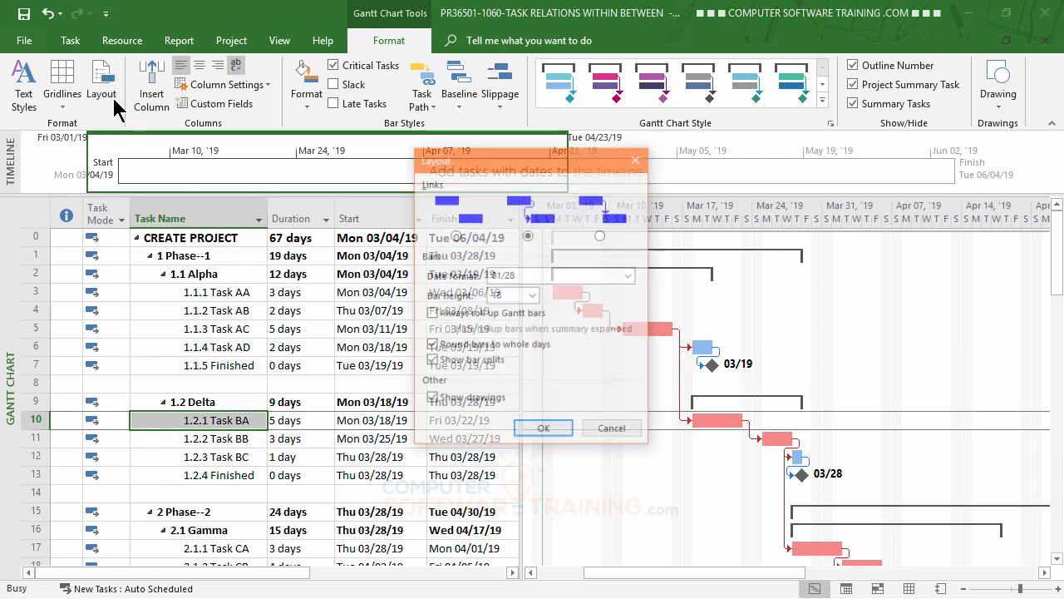
left_click(532, 295)
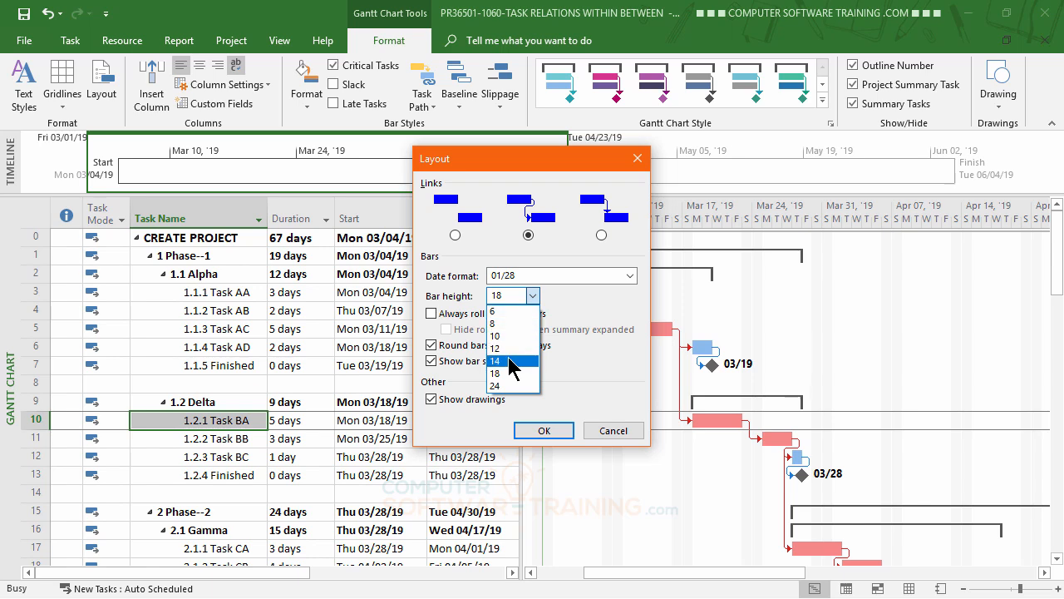
left_click(509, 365)
left_click(547, 432)
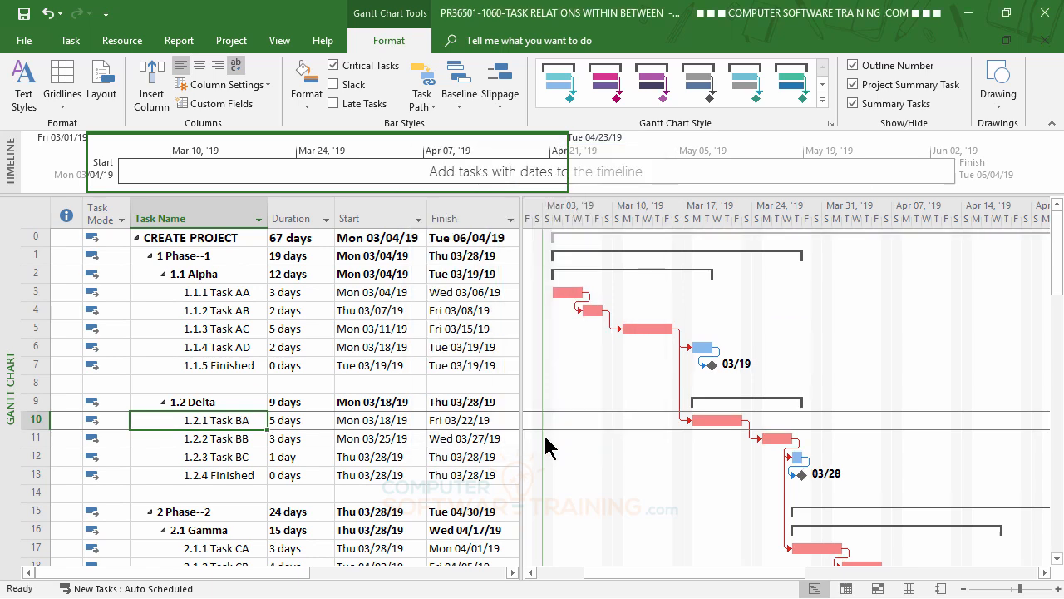
Set the Gantt chart's bar height back to 18 and review the bars and links from Phase--1 to Phase--4.
left_click(107, 96)
left_click(532, 295)
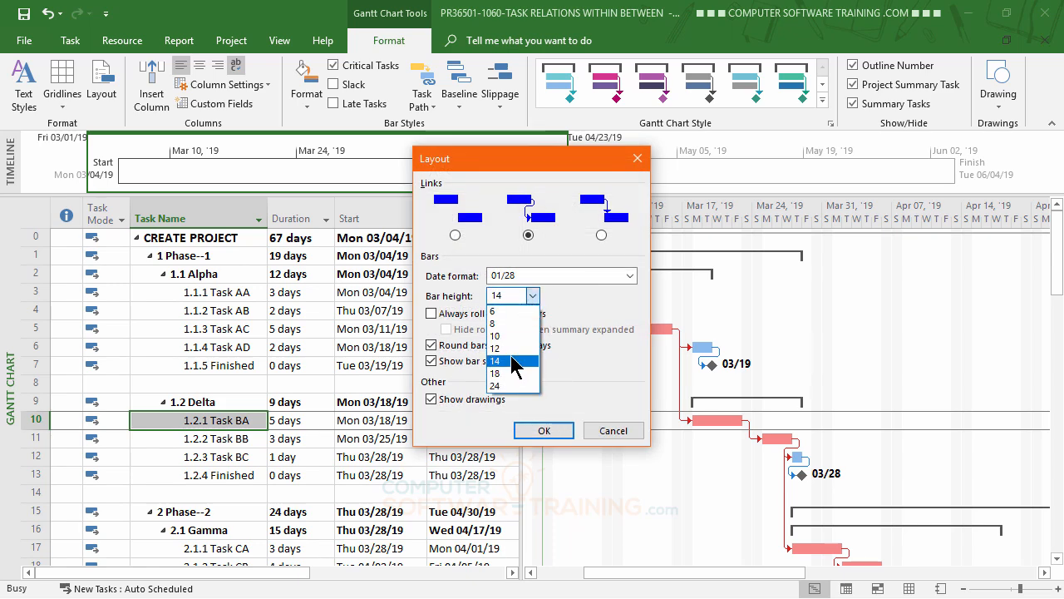
left_click(513, 374)
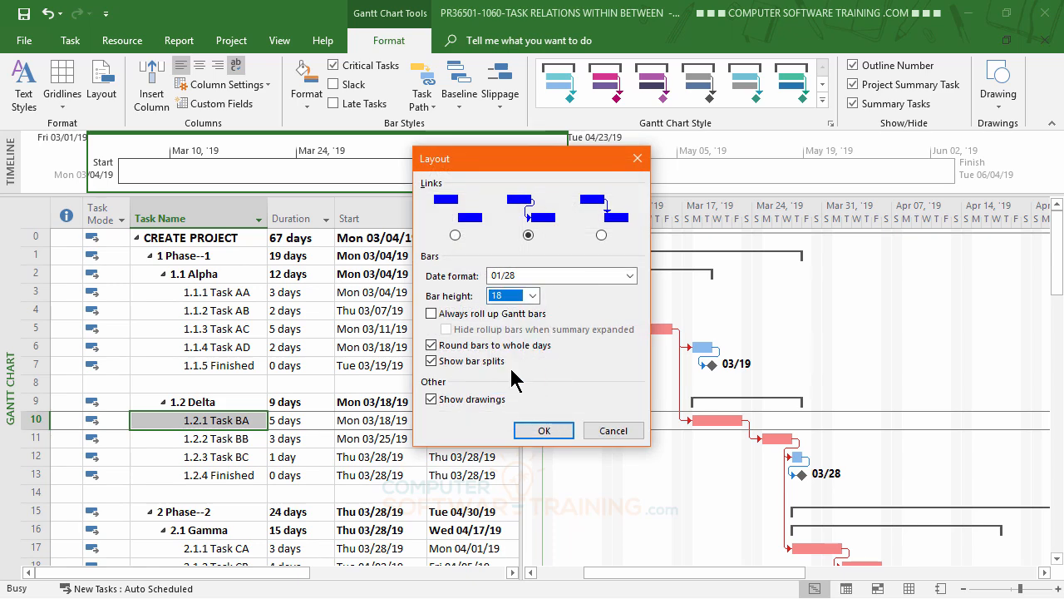
left_click(538, 433)
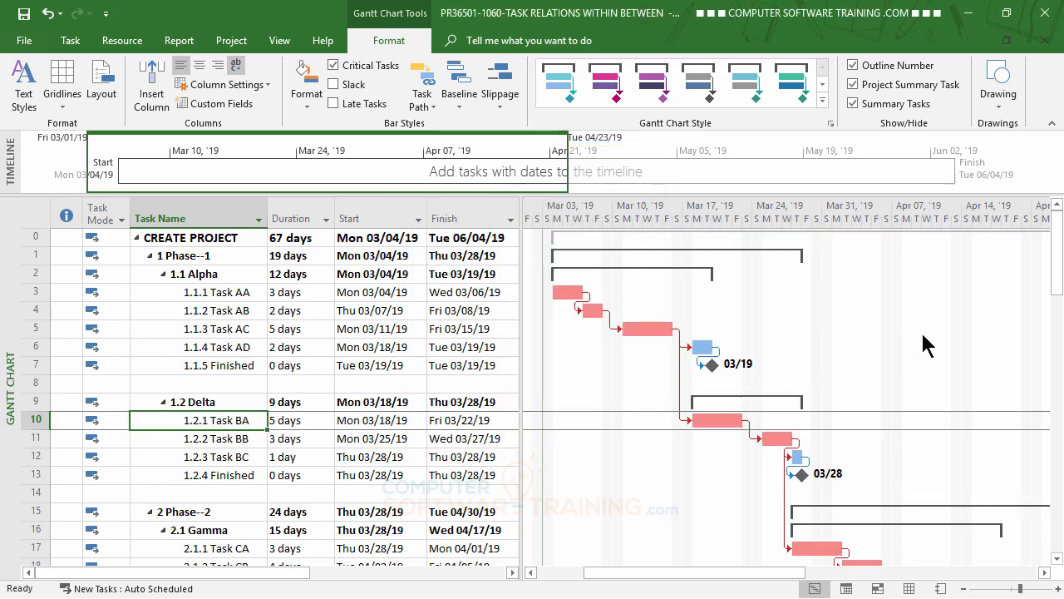
scroll(333, 396, "down", 2)
scroll(332, 396, "down", 7)
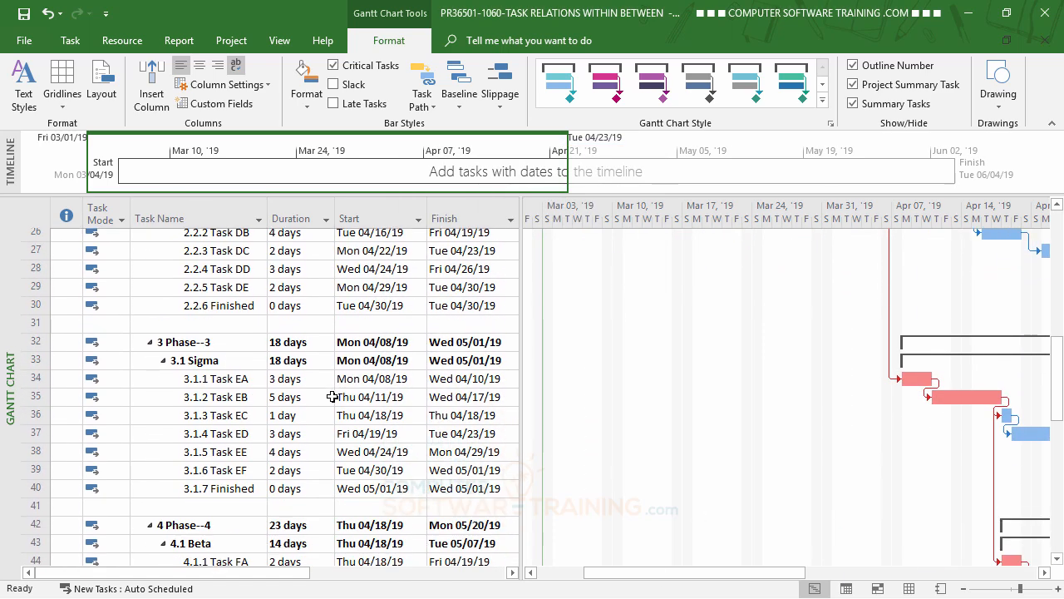
scroll(331, 395, "up", 6)
scroll(331, 395, "up", 3)
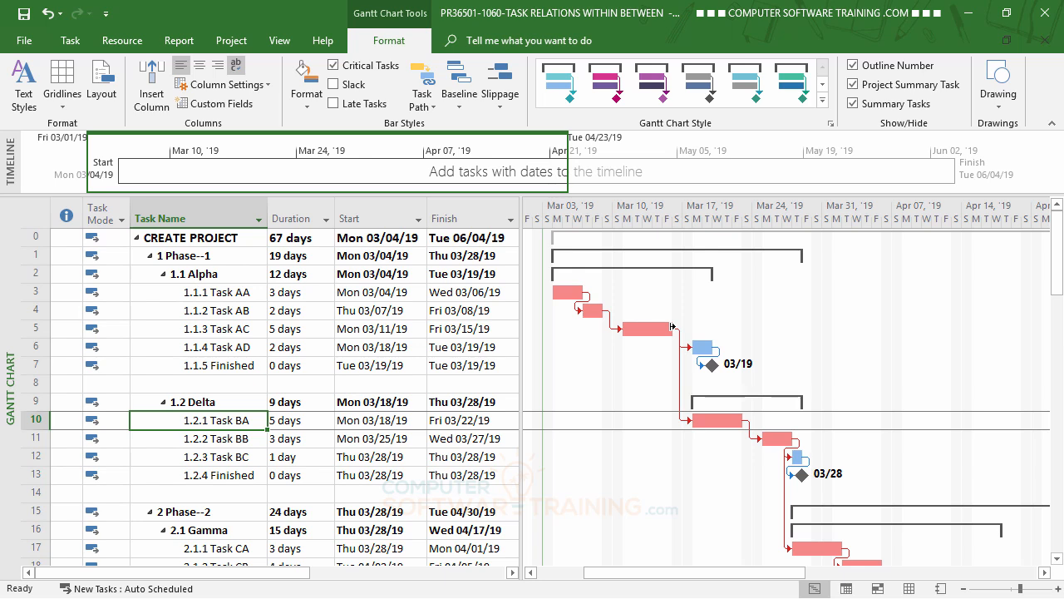
Format only the bar of 1.1.2 Task AB, setting its middle color to light gold.
left_click(218, 310)
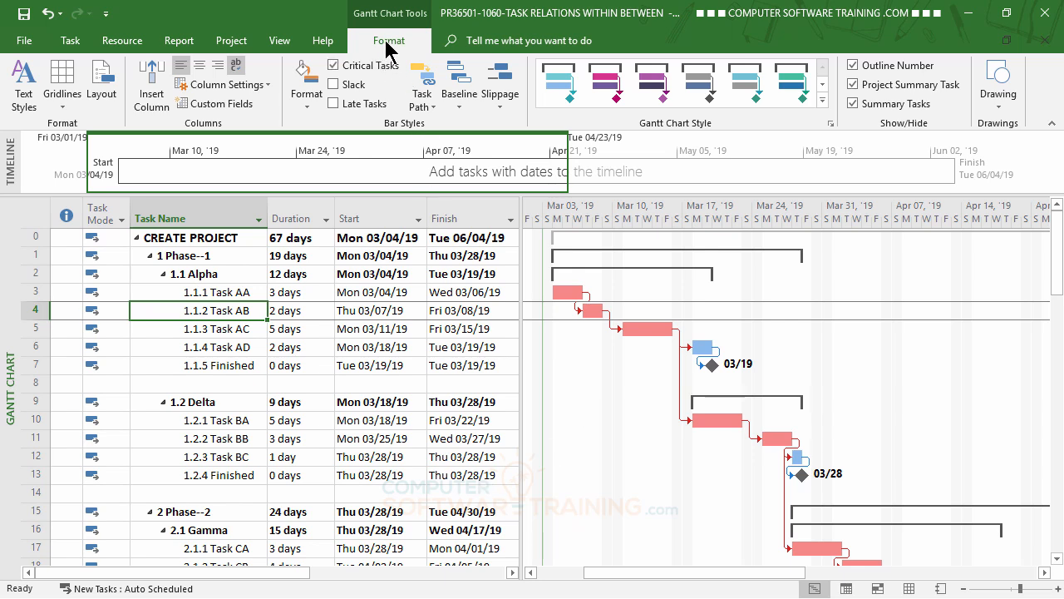
left_click(307, 105)
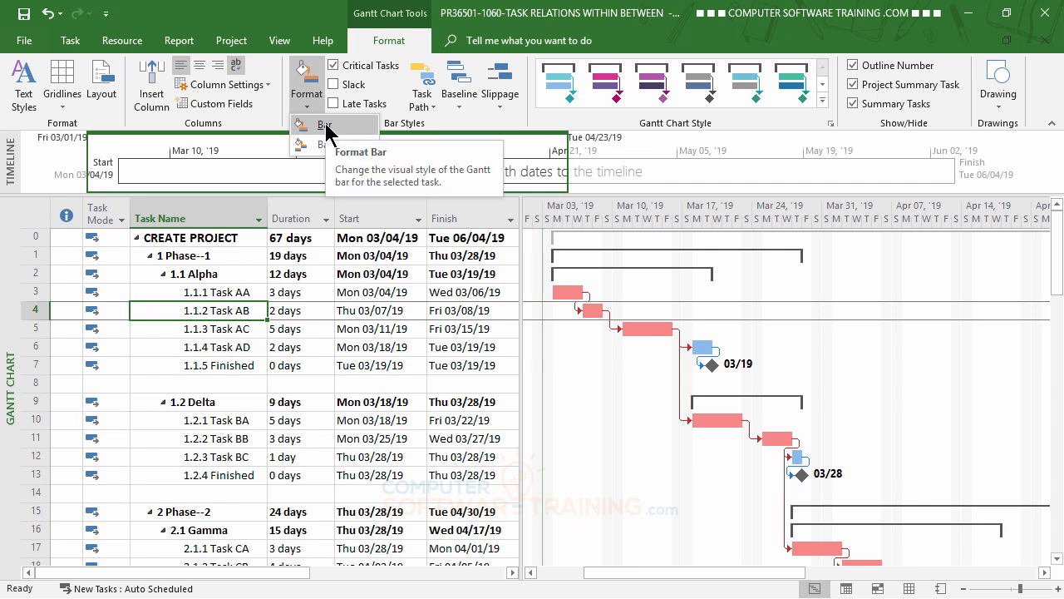
left_click(325, 127)
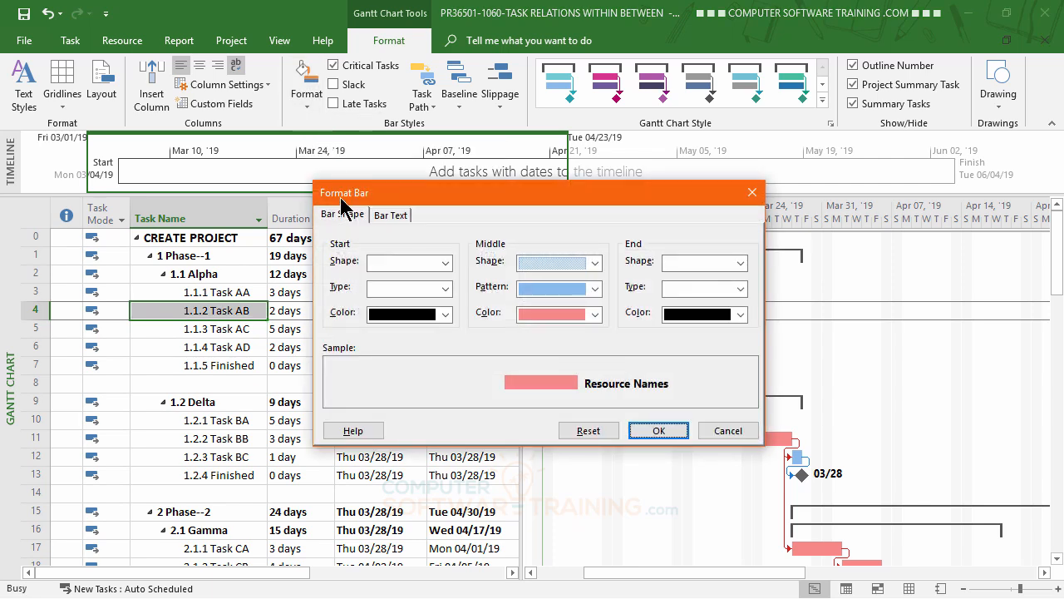
left_click_drag(506, 200, 475, 360)
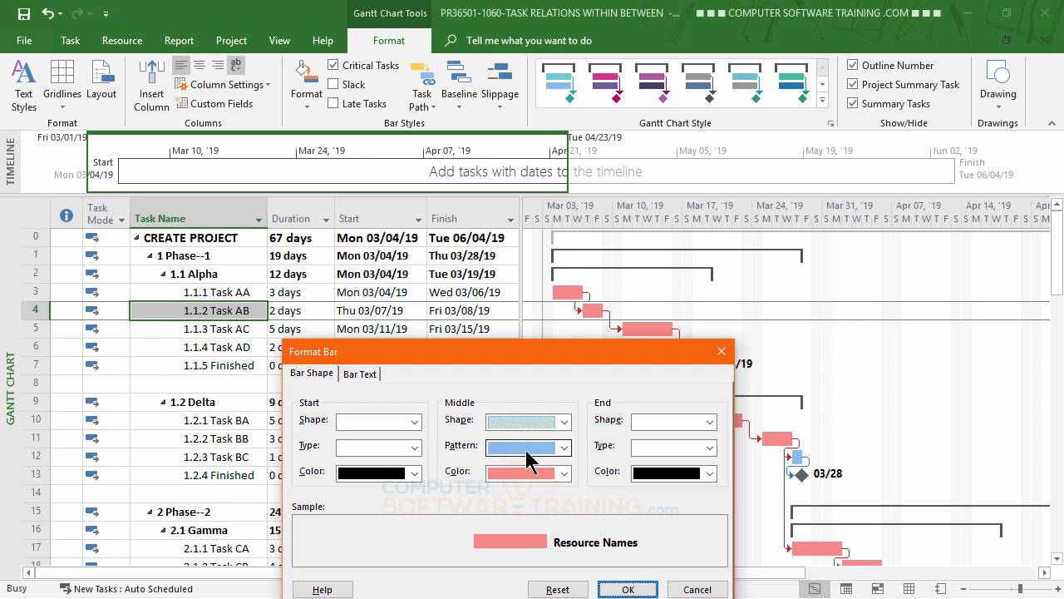
left_click(564, 472)
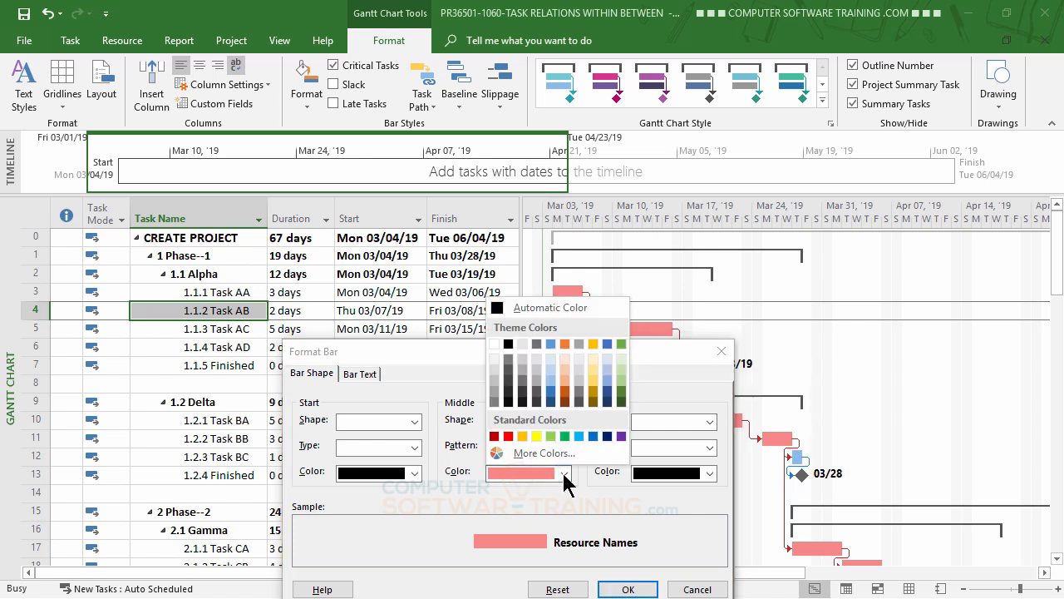
left_click(593, 385)
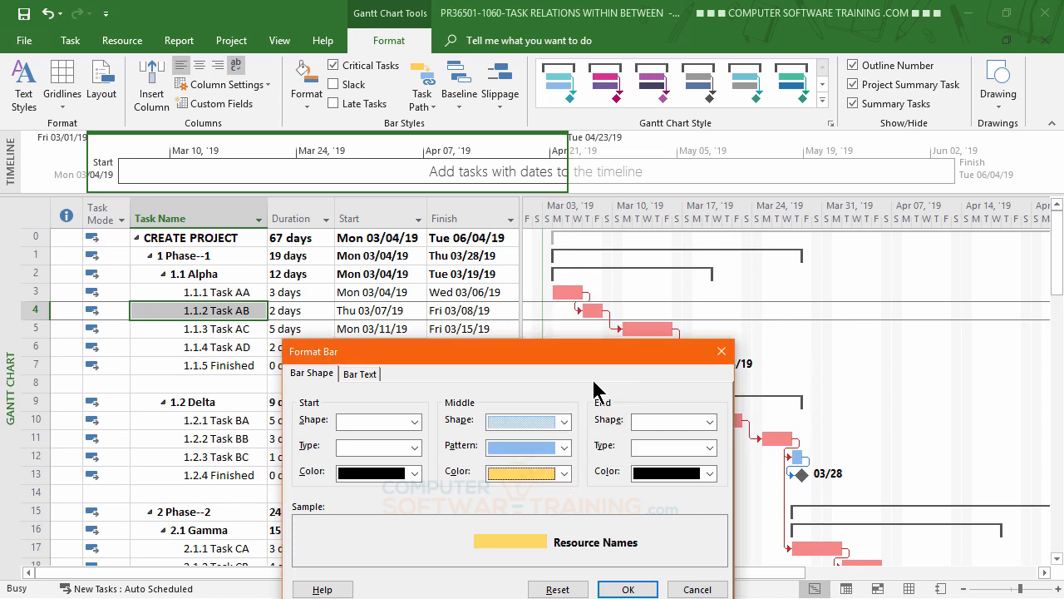
left_click(627, 589)
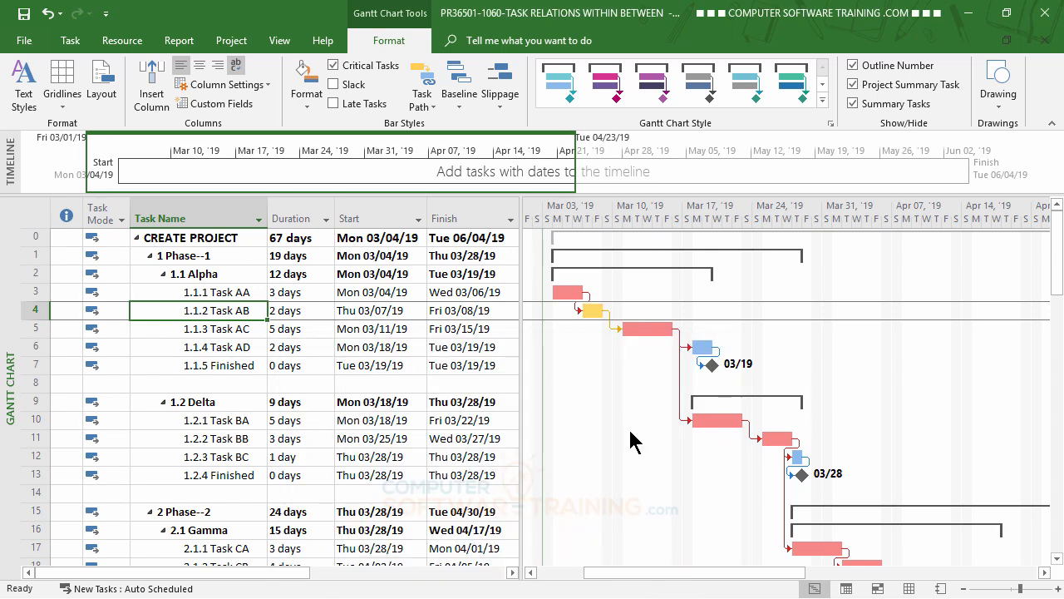
Format the bar of 1.1.2 Task AB with a dark gold middle color and a diagonal hatch pattern.
left_click(306, 108)
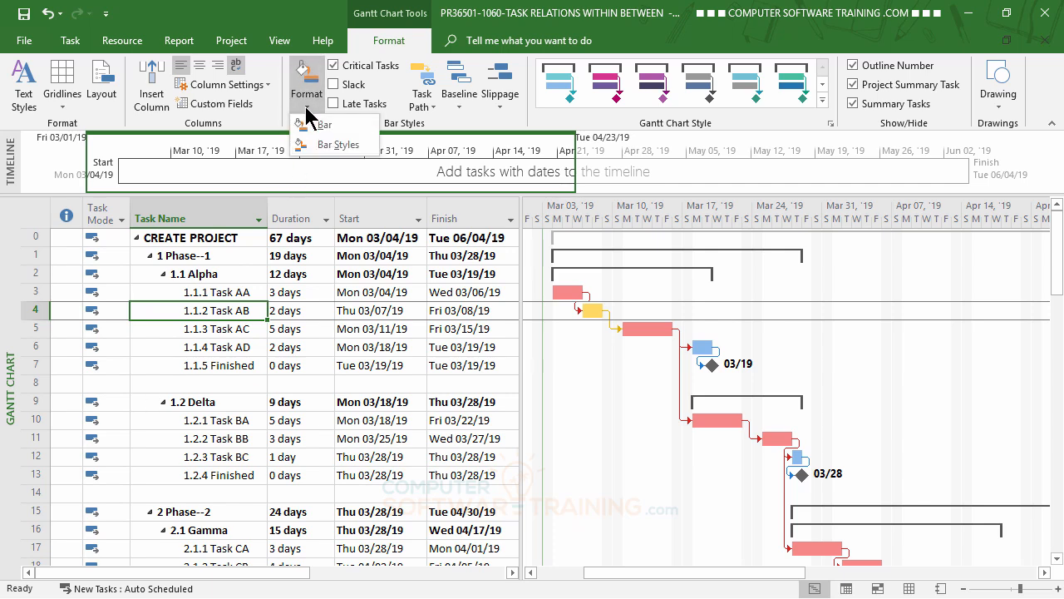
left_click(319, 128)
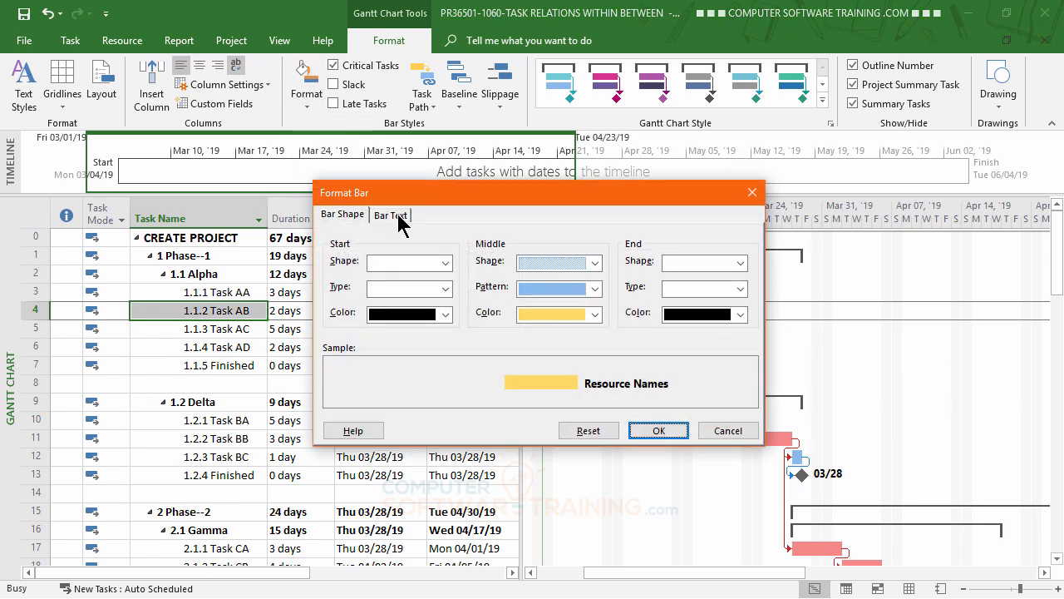
left_click(595, 314)
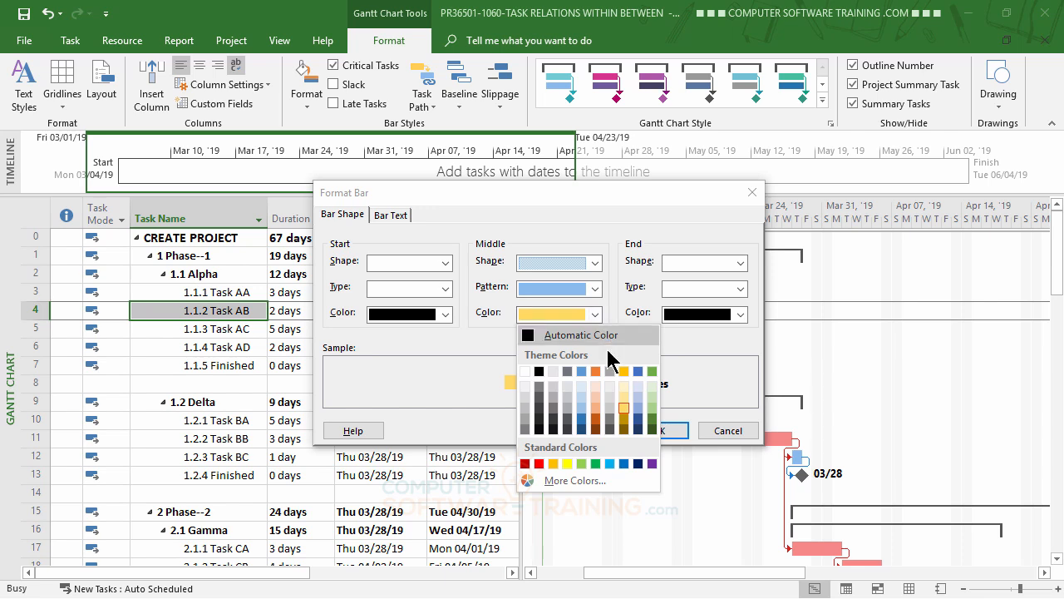
left_click(624, 427)
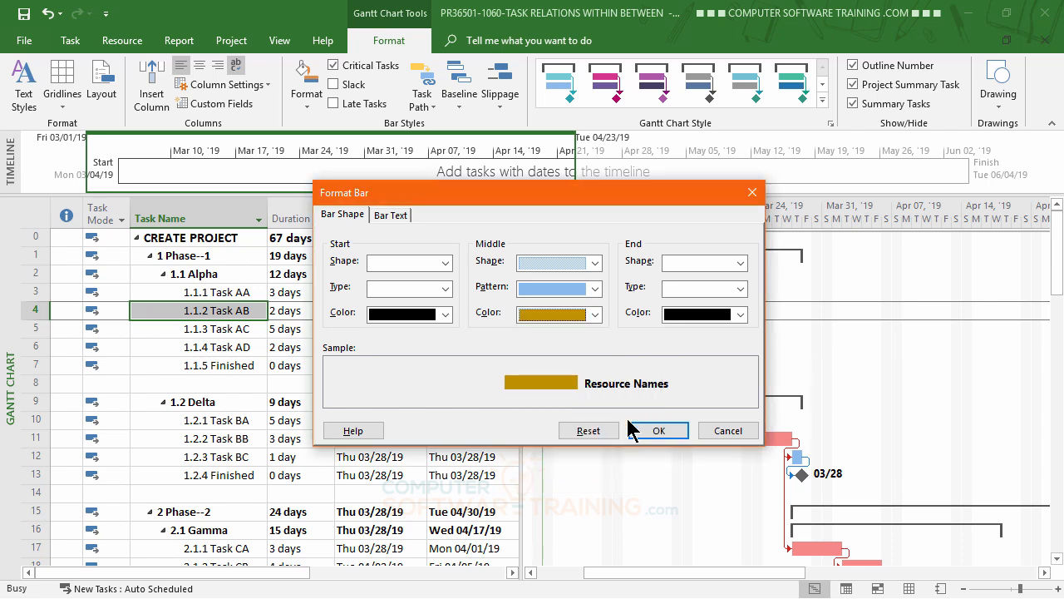
left_click(596, 289)
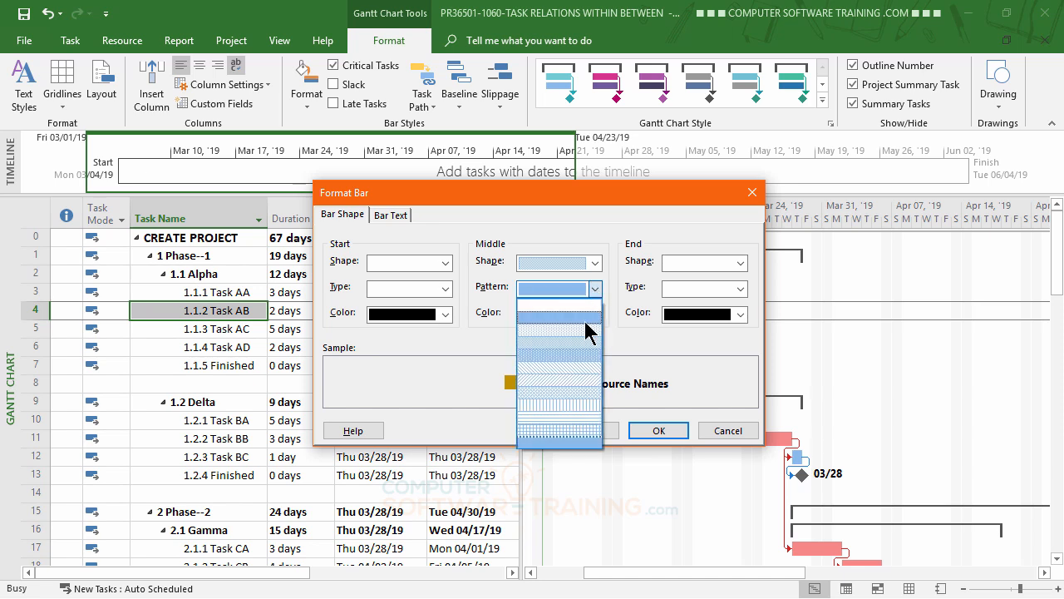
left_click(561, 374)
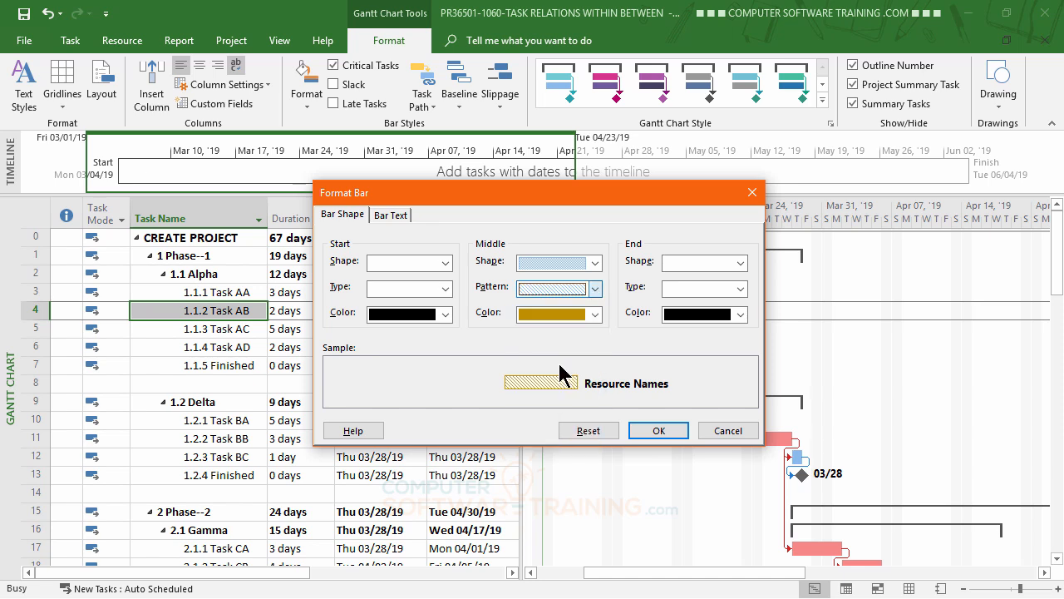
left_click(658, 431)
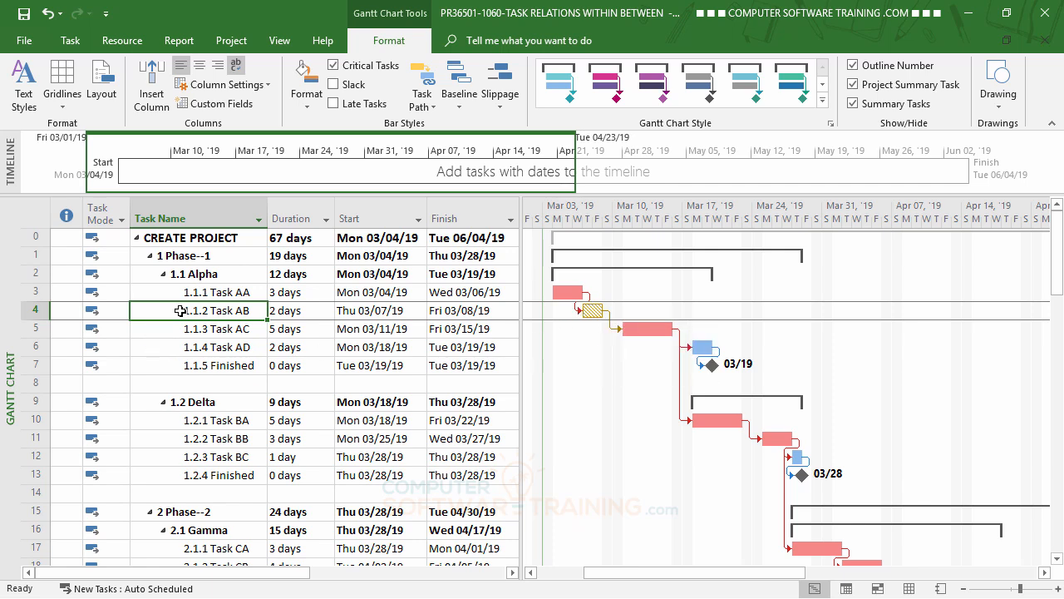
Start a task note for 1.1.2 Task AB with a three-line paragraph of placeholder text beginning "hdjhf".
left_click(70, 42)
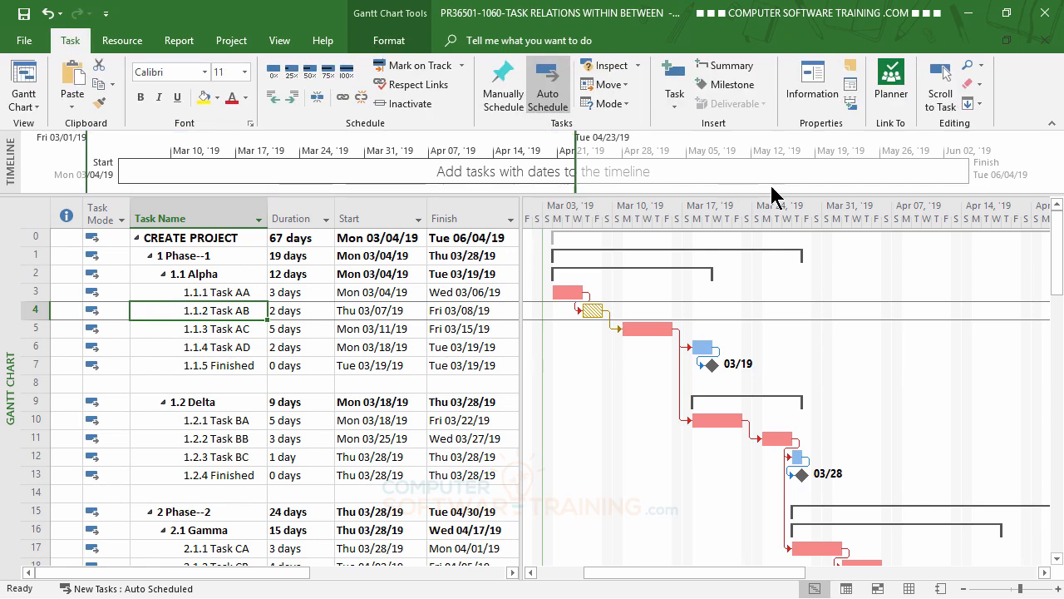
left_click(851, 68)
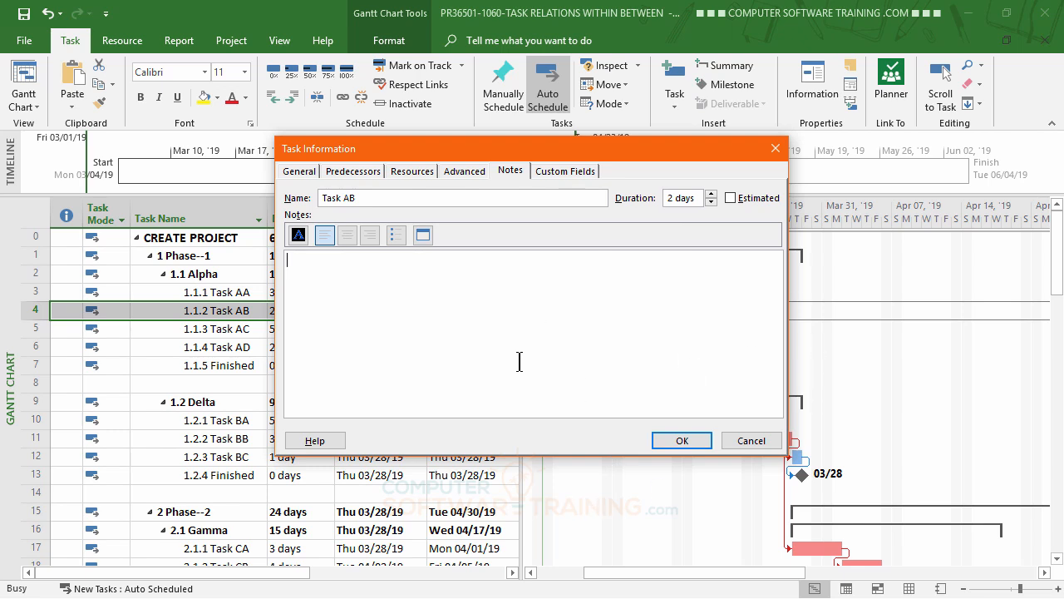
type("hdjhf dshfsdhsjfsdhk")
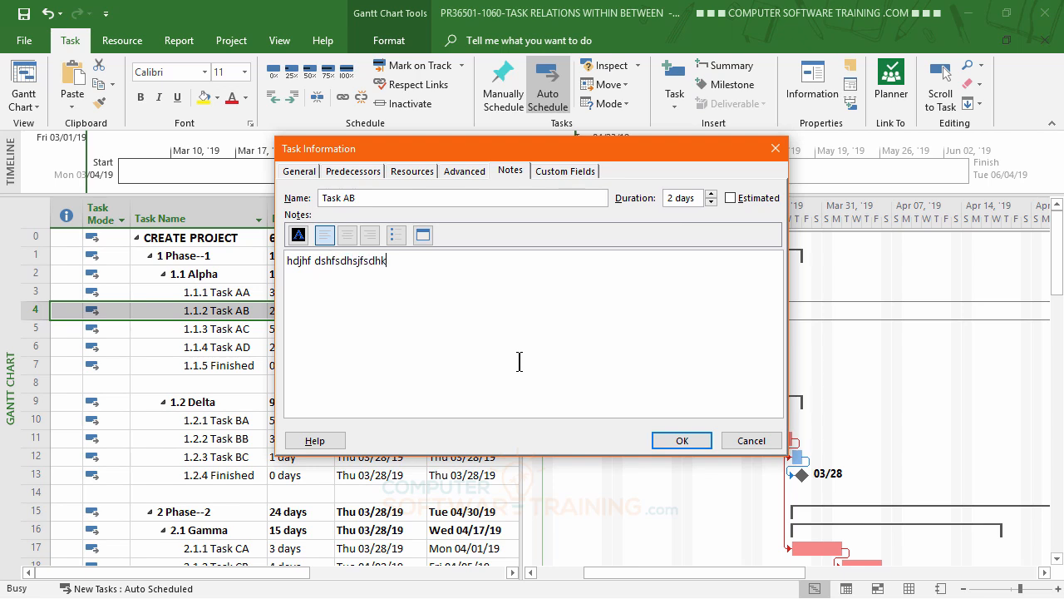
type("hdkh fkjdshf jdshf sdhfkjsd  h ksdj jkdsh fhd fhdsjhf ")
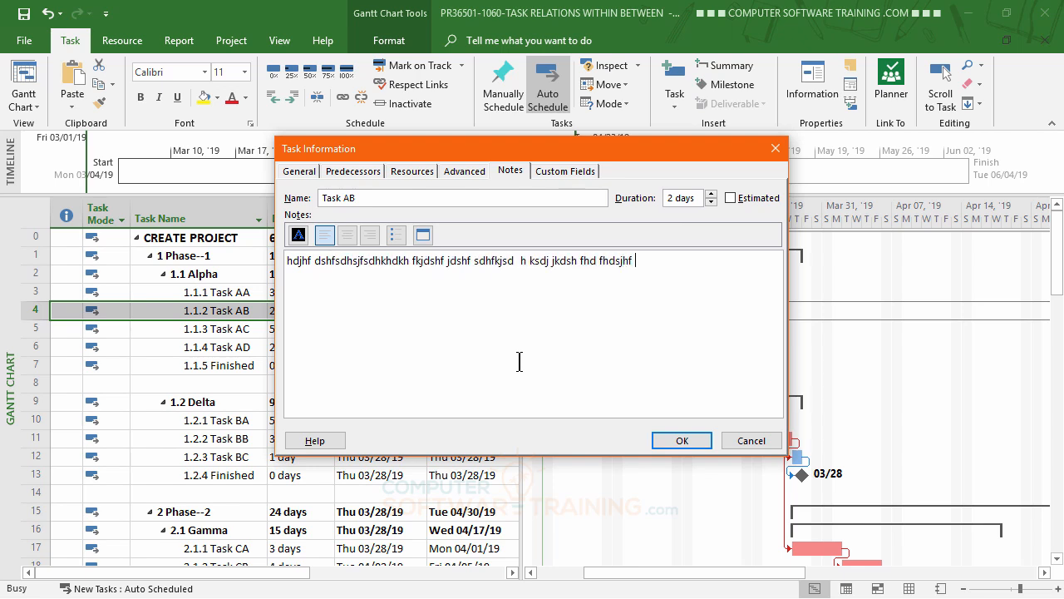
type("dsh")
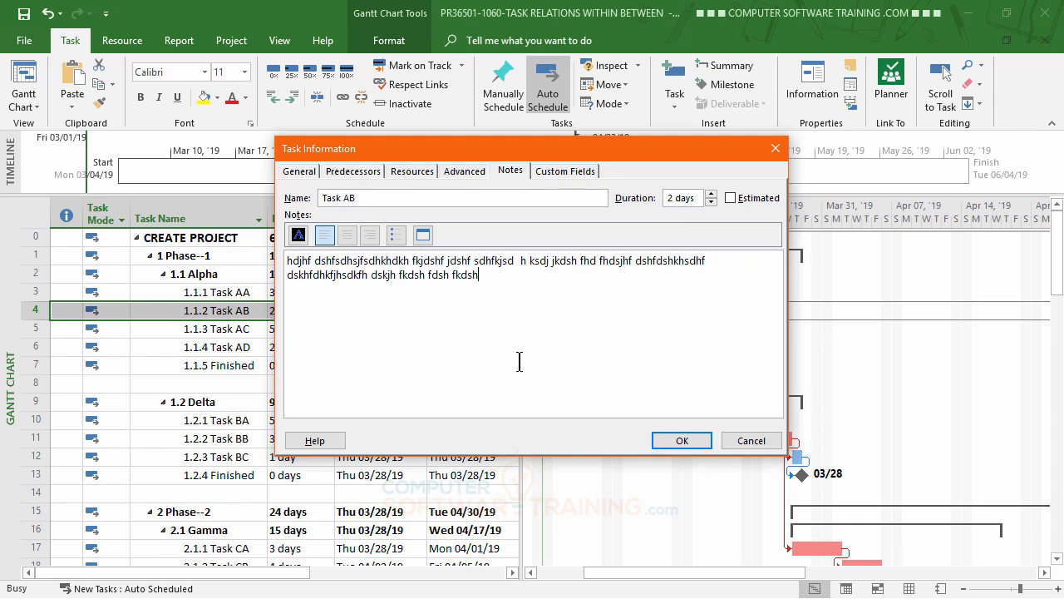
type("fdshkhsdhf dskhfdhfdhkfjhsdkfh dskjh fkdsh fdsh fkdshkf hsdkf hdksh kjdsh kjh dskfh dskh fksdh fksdh kh dskh sdkh ksdh ksdh")
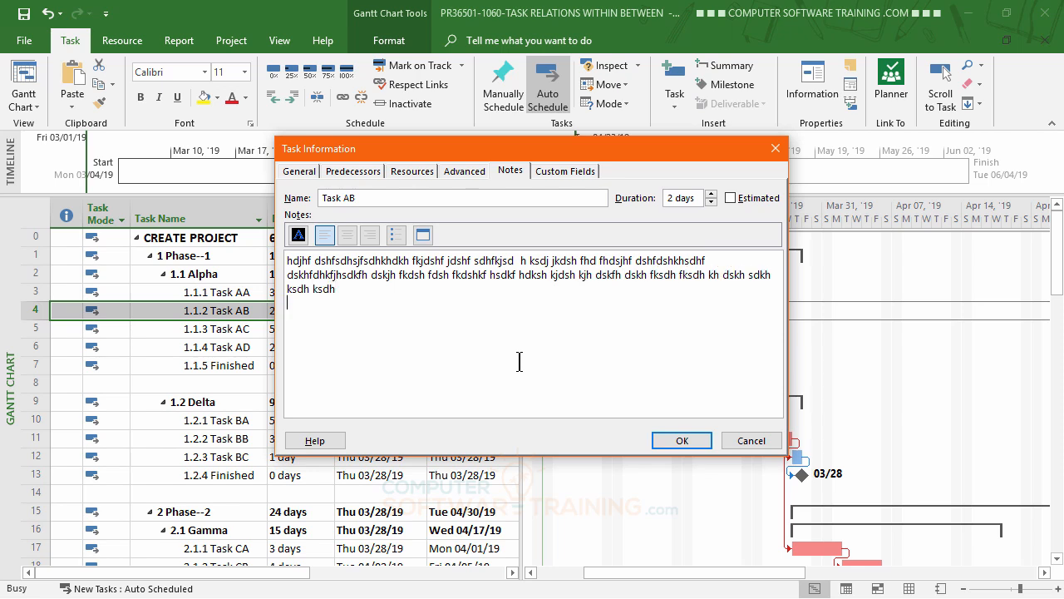
Add three bulleted lines of placeholder text and the unbulleted closing line "du fdsyuifydsuiy fidusy" to the Task AB note, and save it.
left_click(395, 234)
type("i dsopfi odifoid sofi dsoi fdosi fodis fi dso ifpsdoi f")
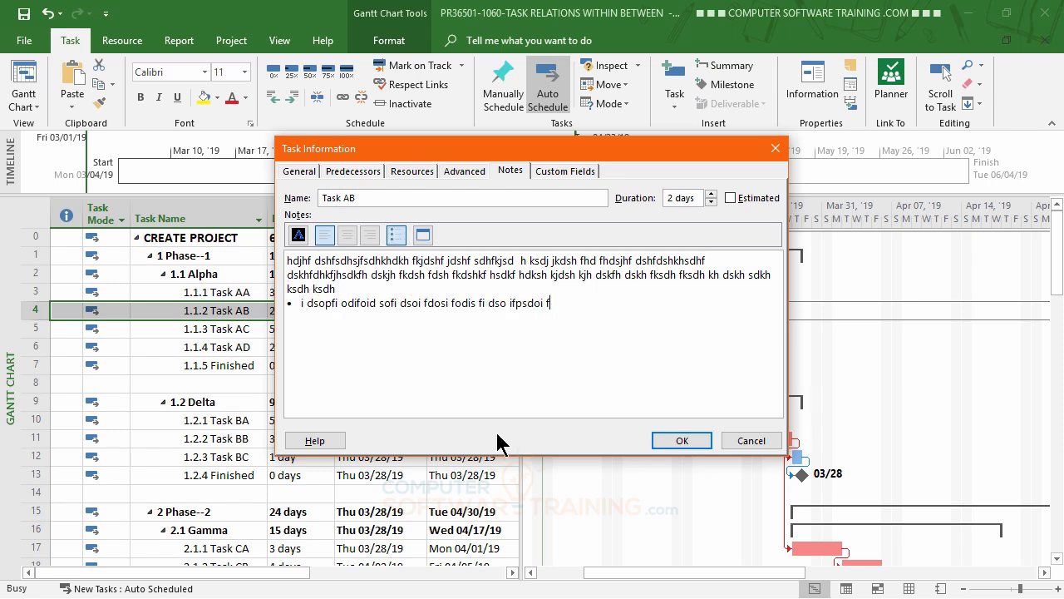
key("Return")
type("idufidsuiofu odiu foisdu ifu ds")
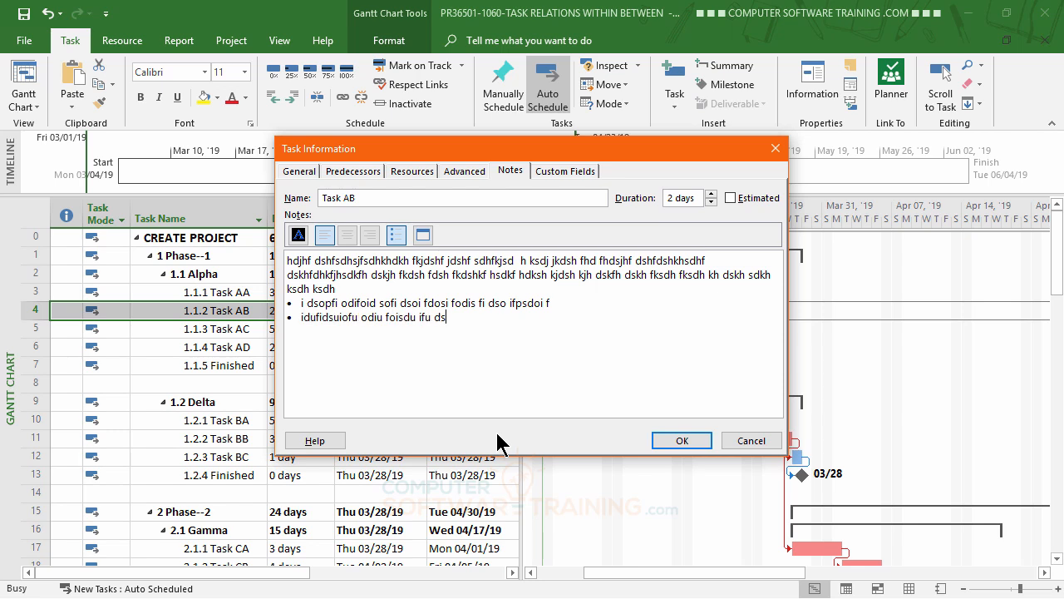
type("iu fidosu foidsu o ")
type("du fidu sifu sdiu  fiodsuifu diou foidsu fo  ")
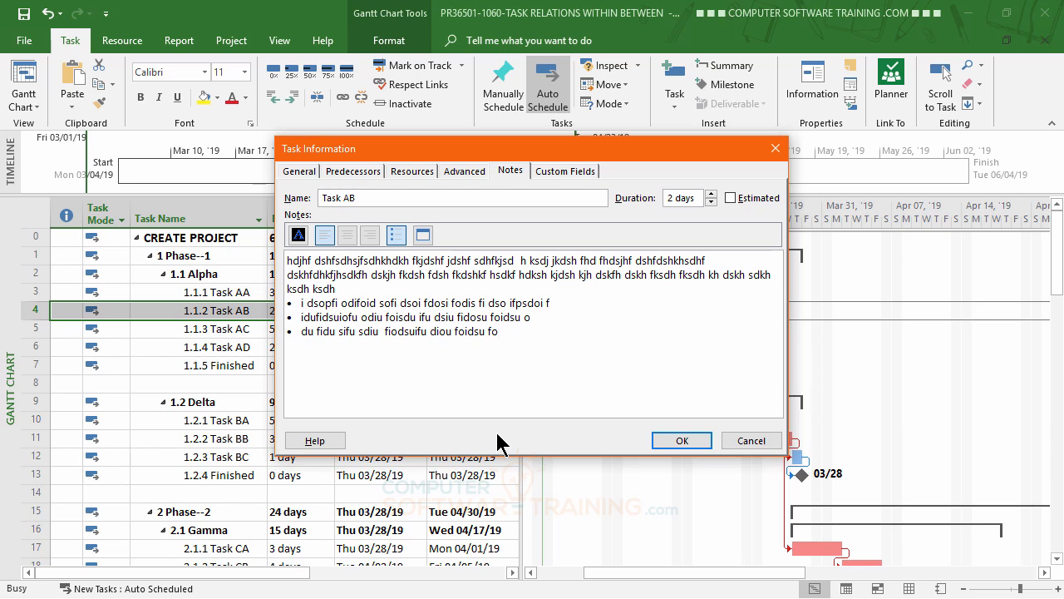
type("du fdsyuifydsuiy fidusy")
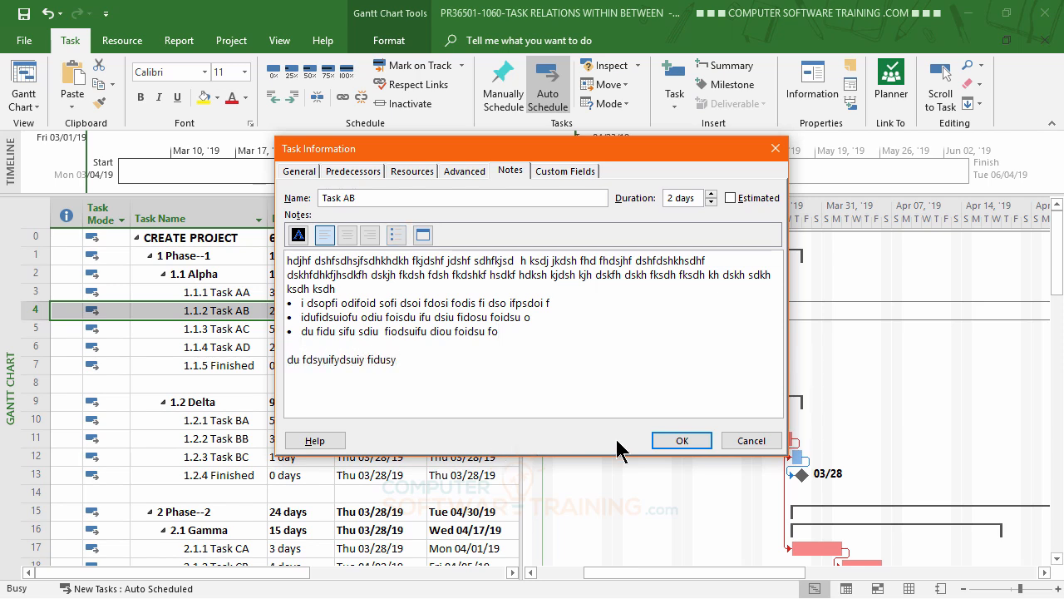
left_click(682, 441)
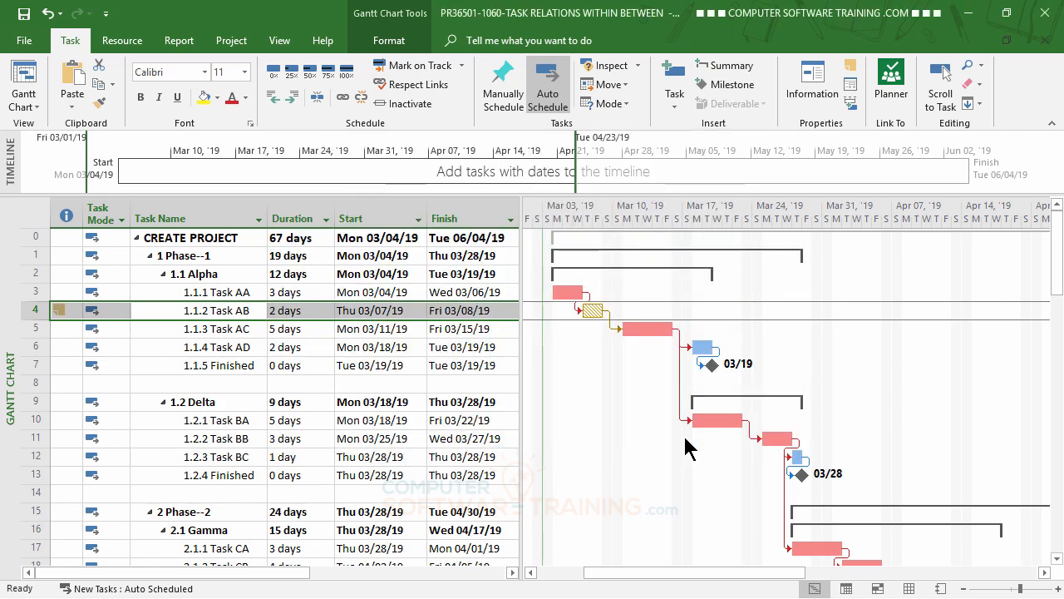
Reopen the note of 1.1.2 Task AB from its row indicator, review its text and close it.
left_click(374, 420)
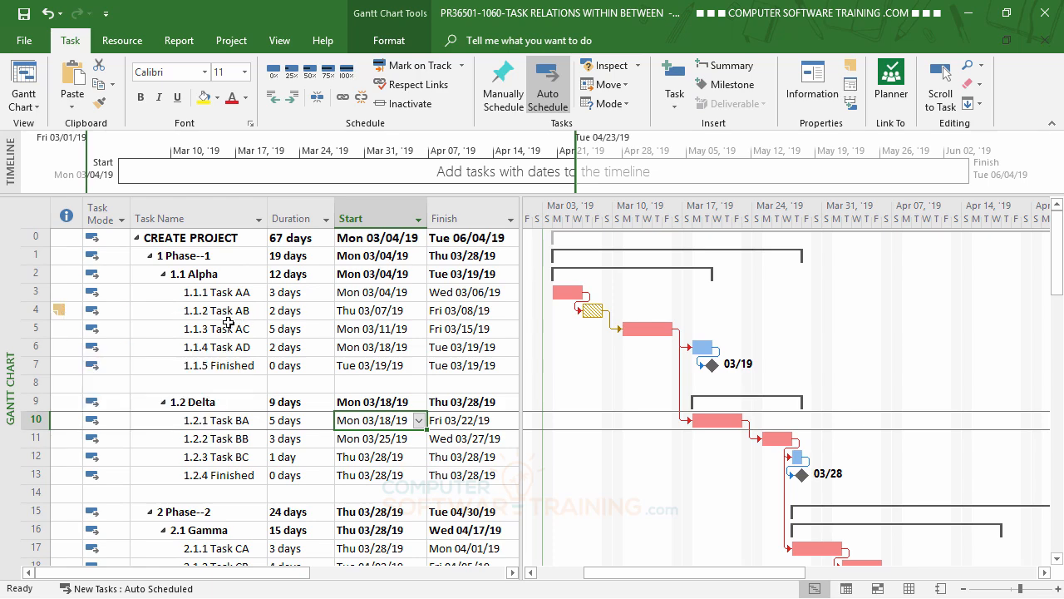
mouse_move(58, 312)
double_click(58, 311)
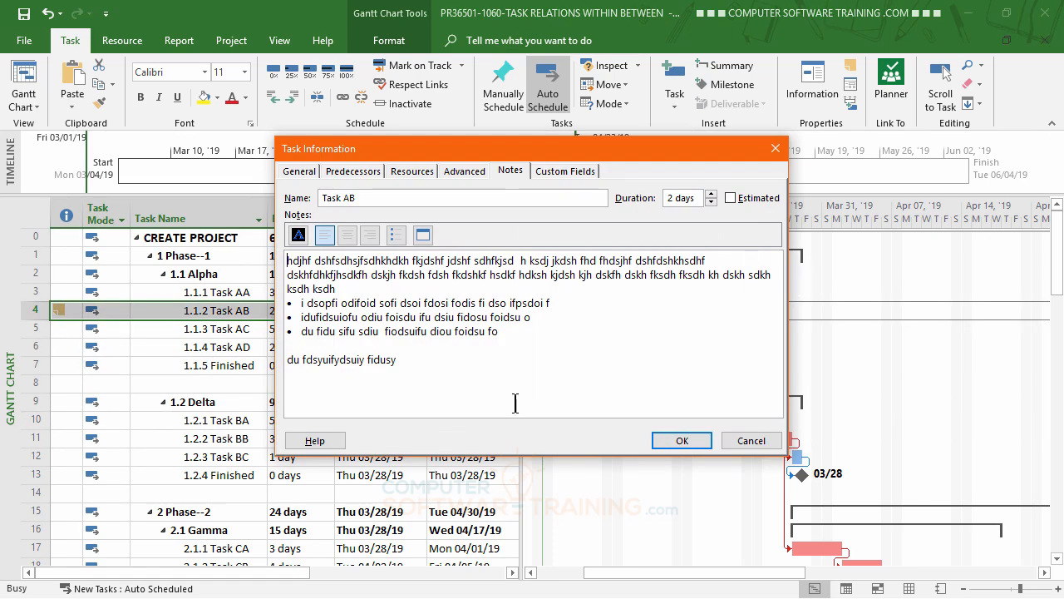
left_click(673, 439)
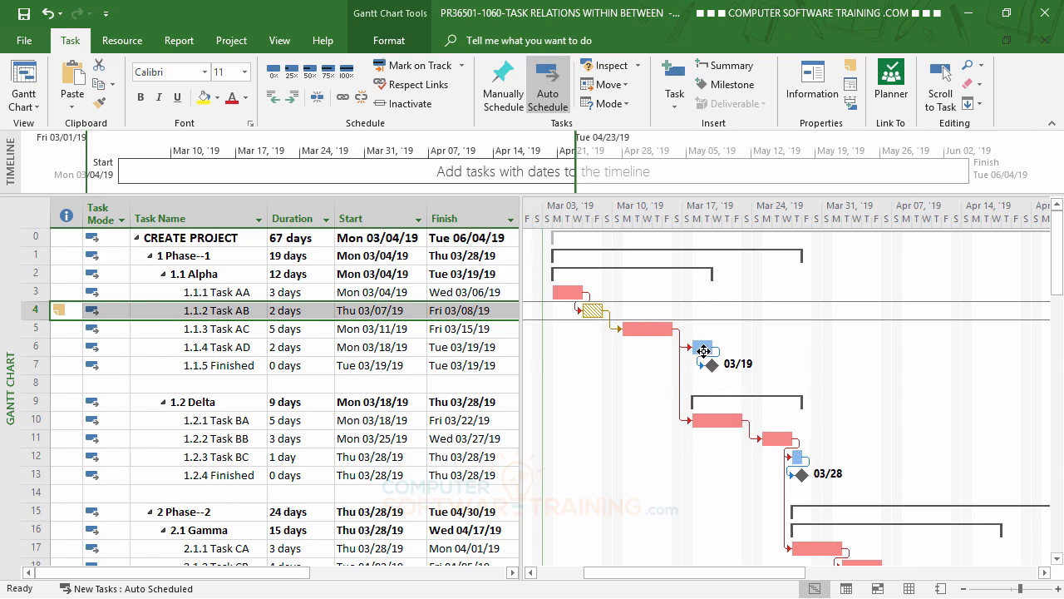
mouse_move(703, 347)
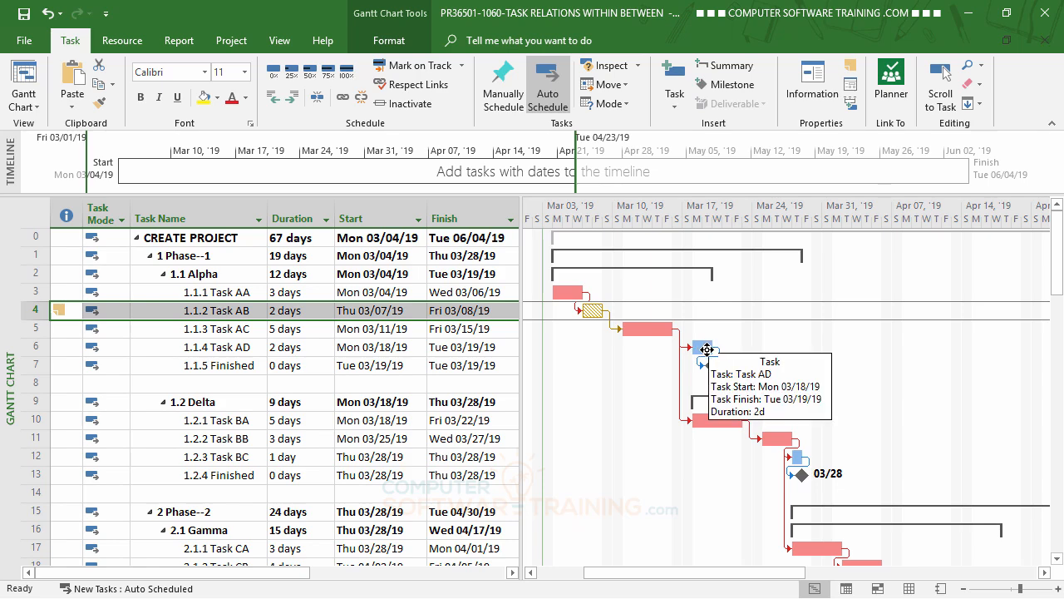
scroll(883, 507, "down", 1)
scroll(883, 507, "down", 5)
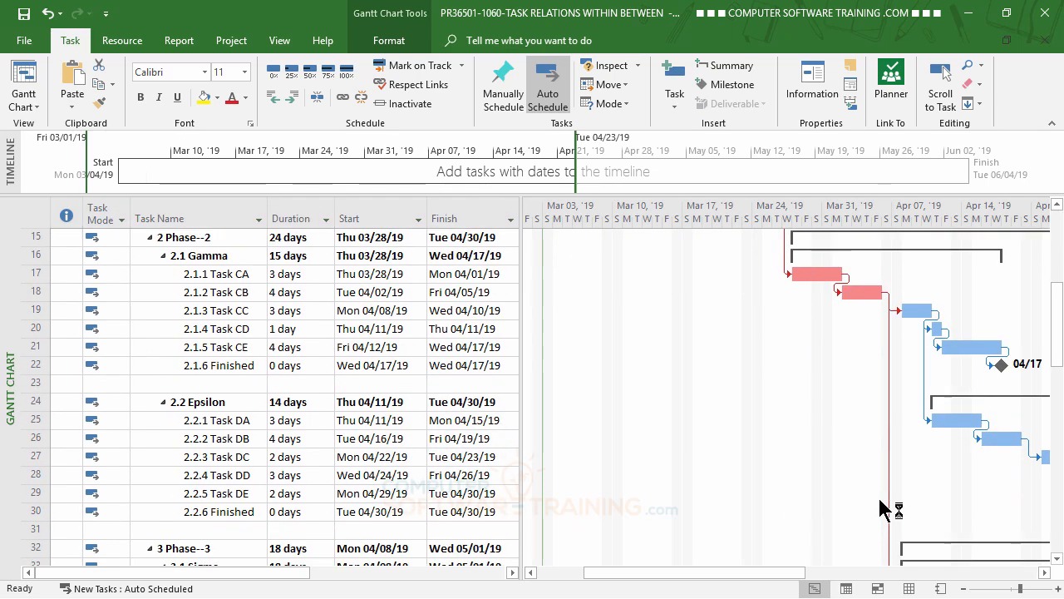
scroll(883, 507, "up", 6)
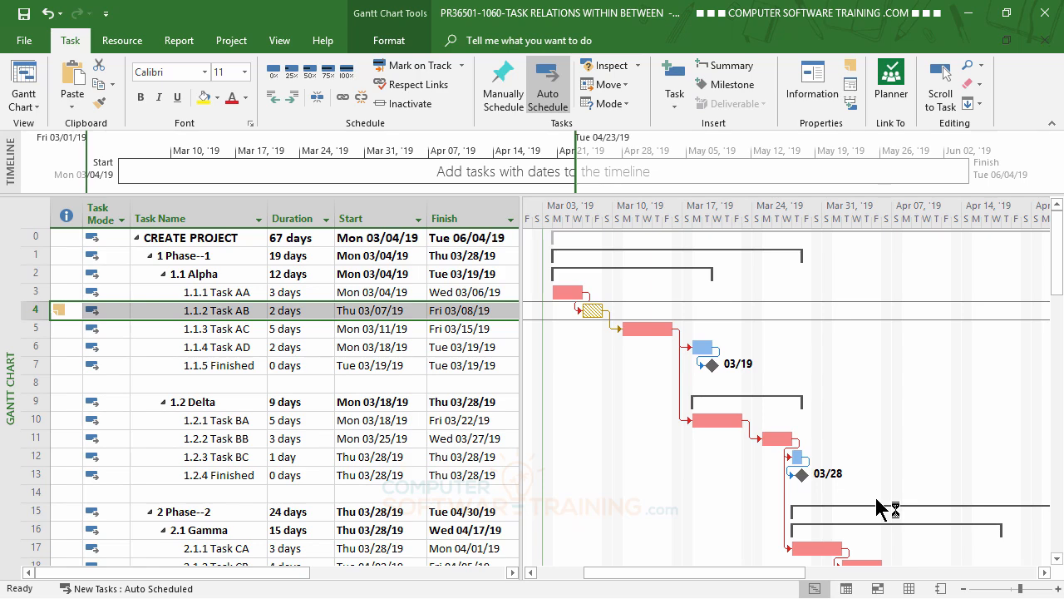
Set the middle color of the Critical bar style to the standard dark red and apply it to the chart.
left_click(390, 49)
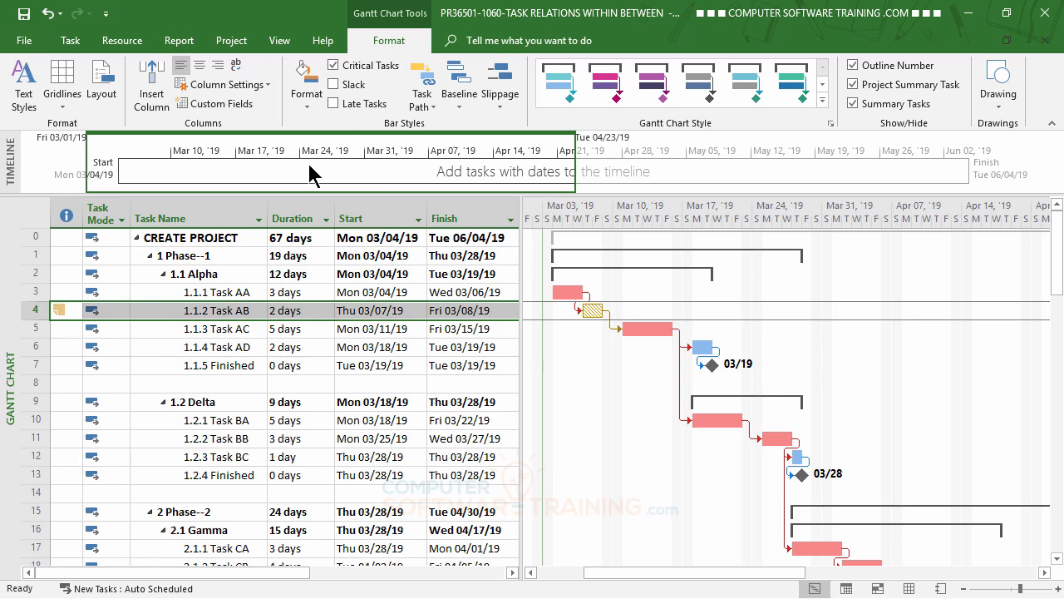
left_click(311, 109)
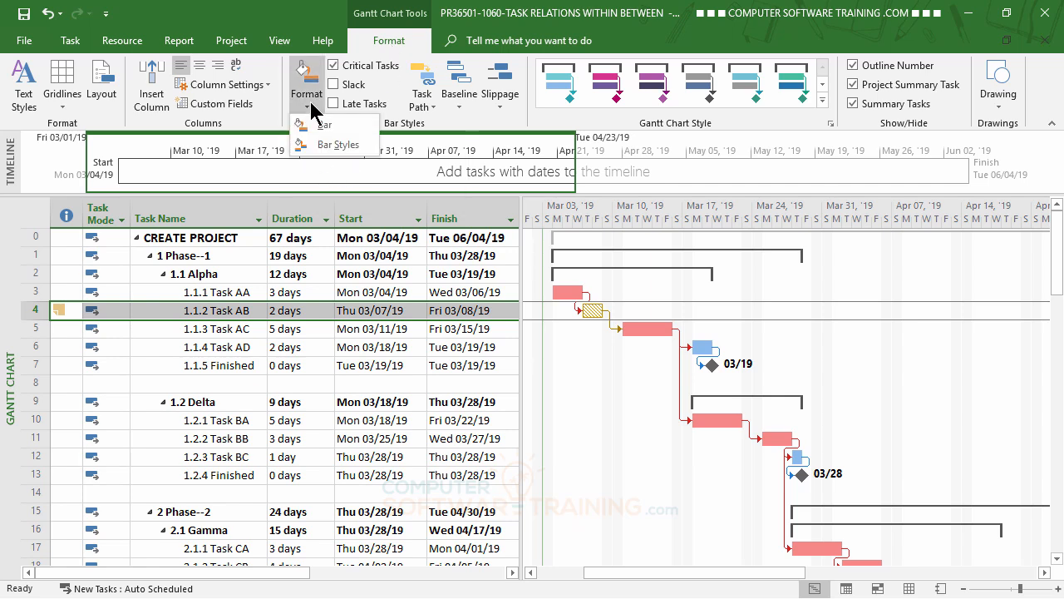
left_click(330, 145)
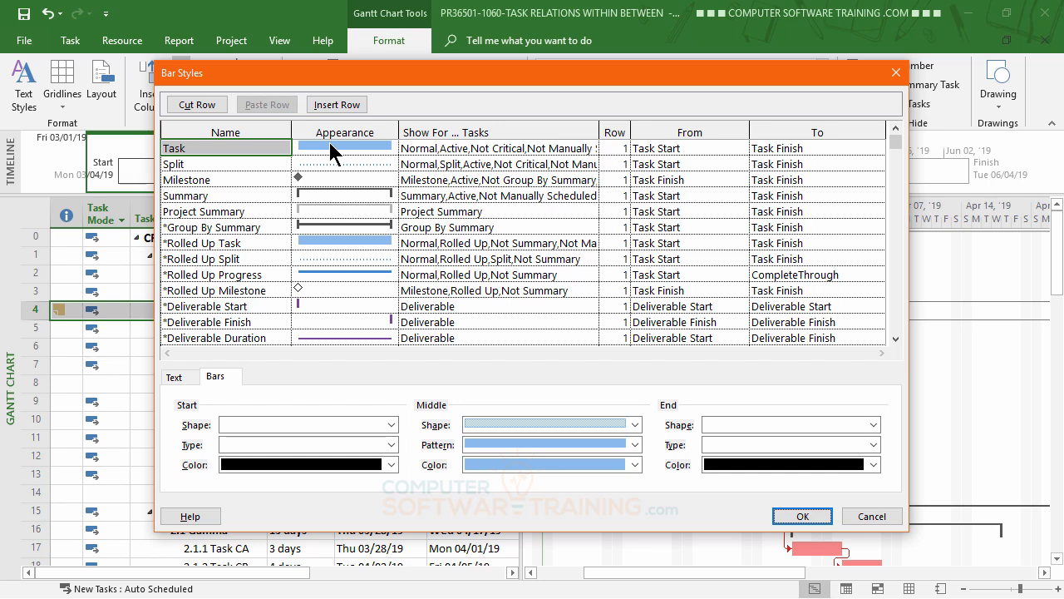
left_click(344, 211)
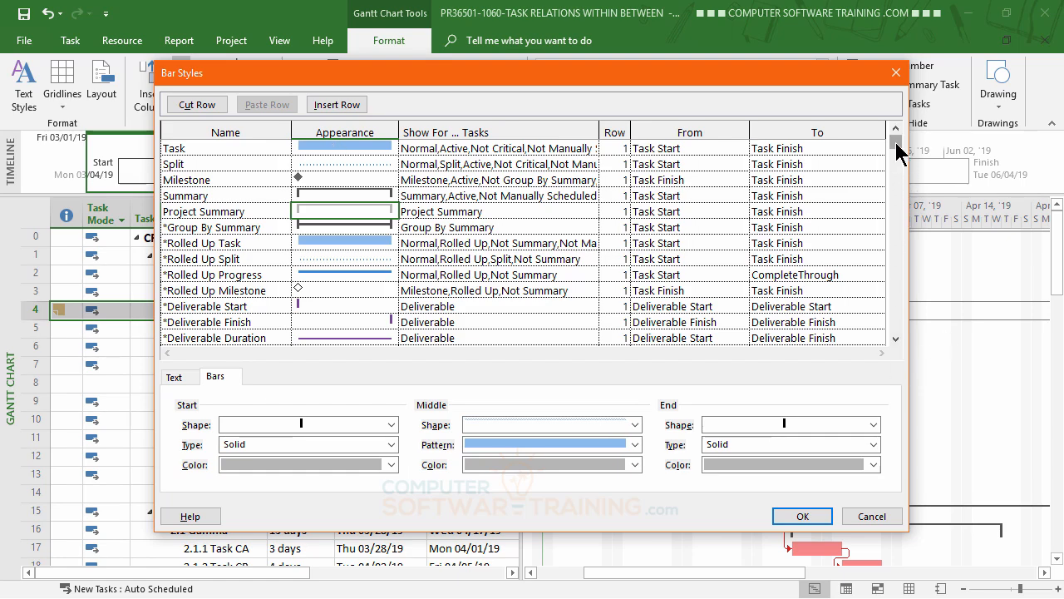
mouse_move(895, 143)
left_mouse_down()
mouse_move(895, 228)
mouse_move(899, 144)
left_mouse_up()
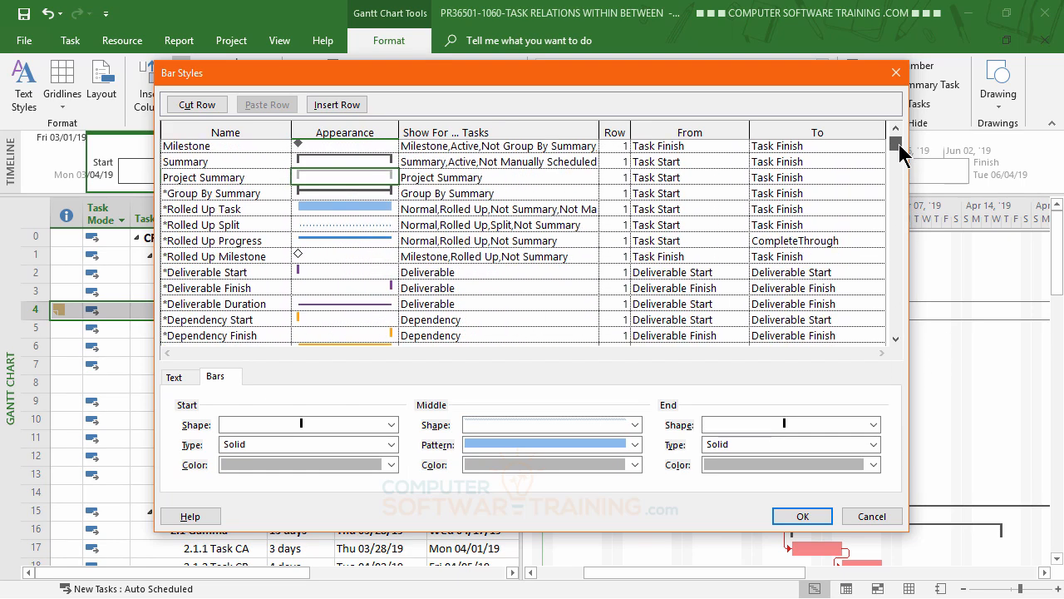
left_click(896, 339)
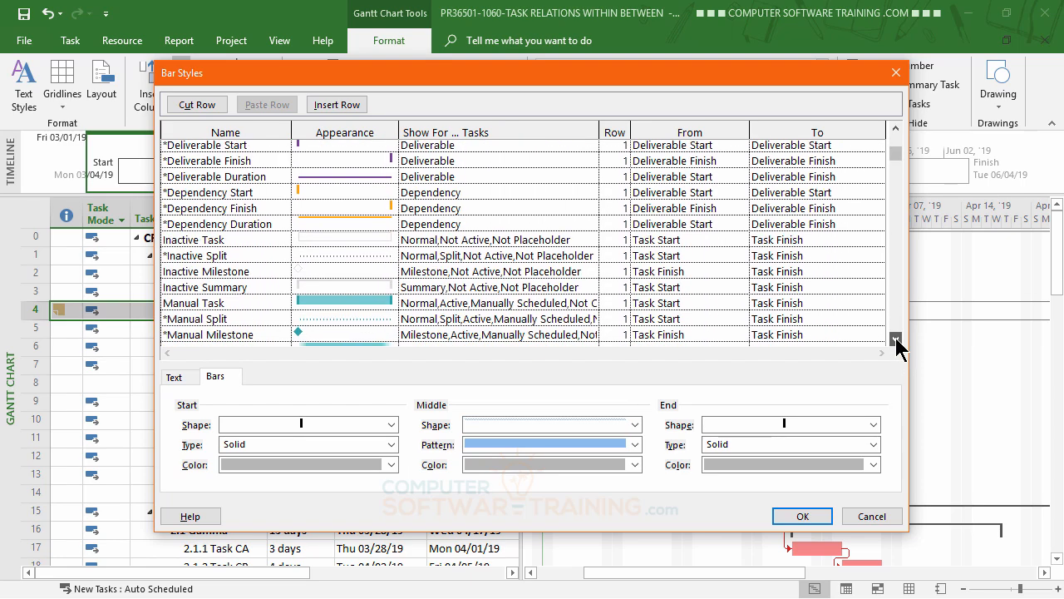
left_click(896, 338)
left_click(896, 339)
left_click(896, 338)
left_click(896, 339)
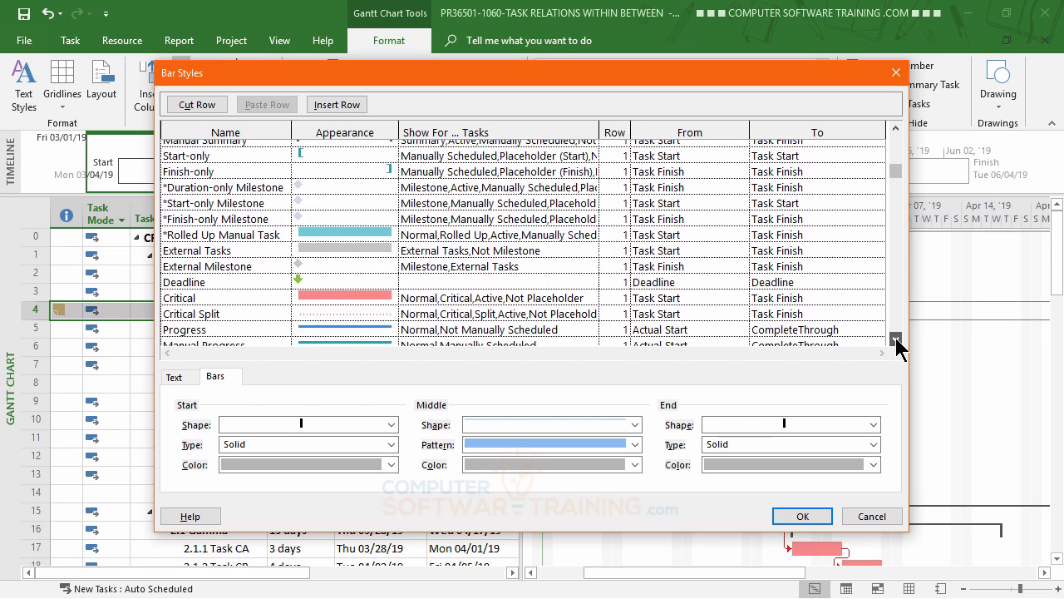
left_click(897, 338)
left_click(896, 339)
left_click(896, 339)
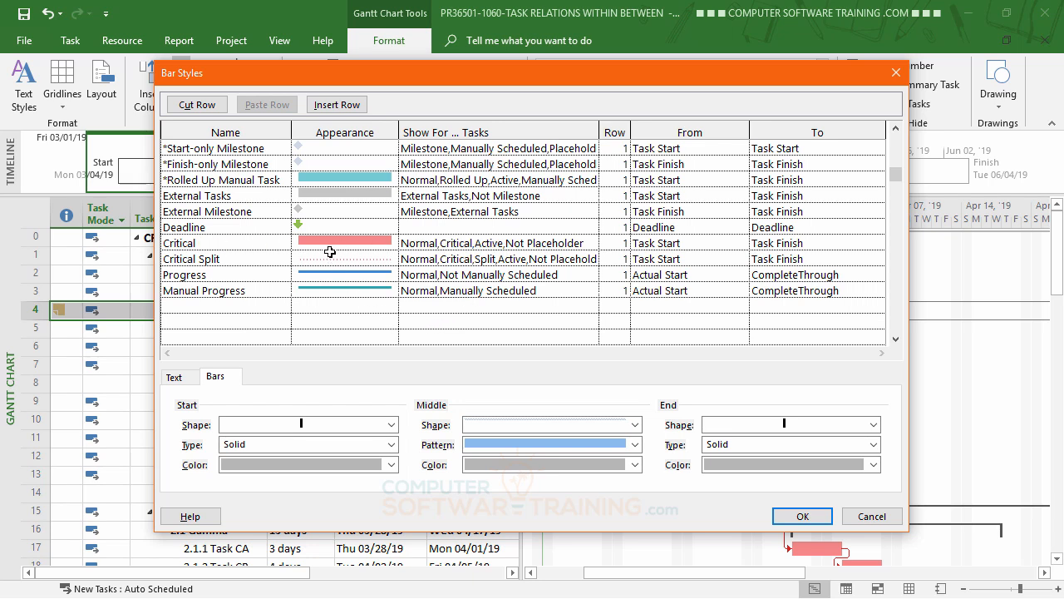
left_click(255, 242)
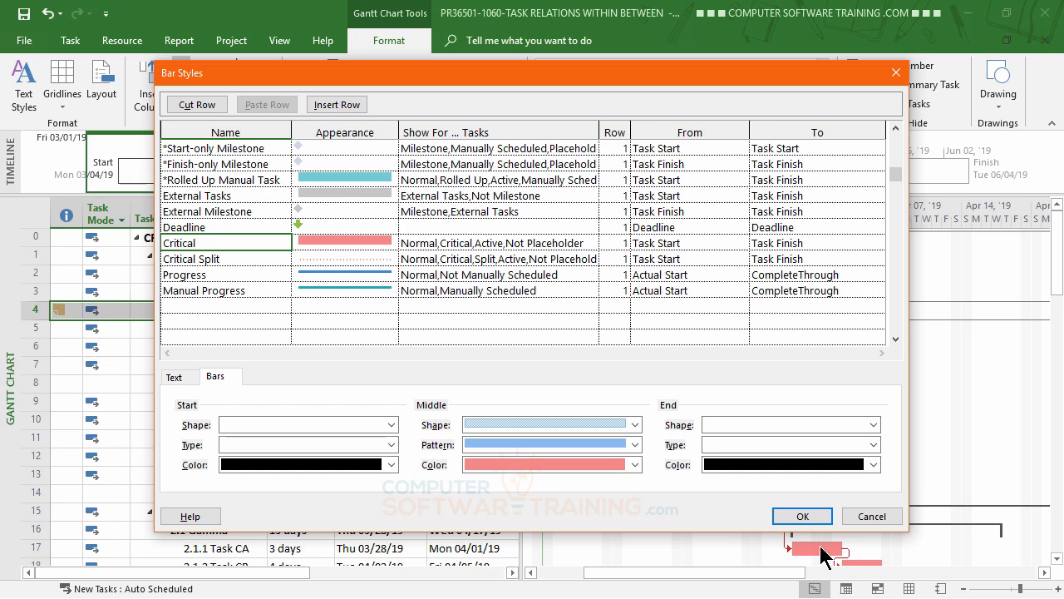
left_click(635, 466)
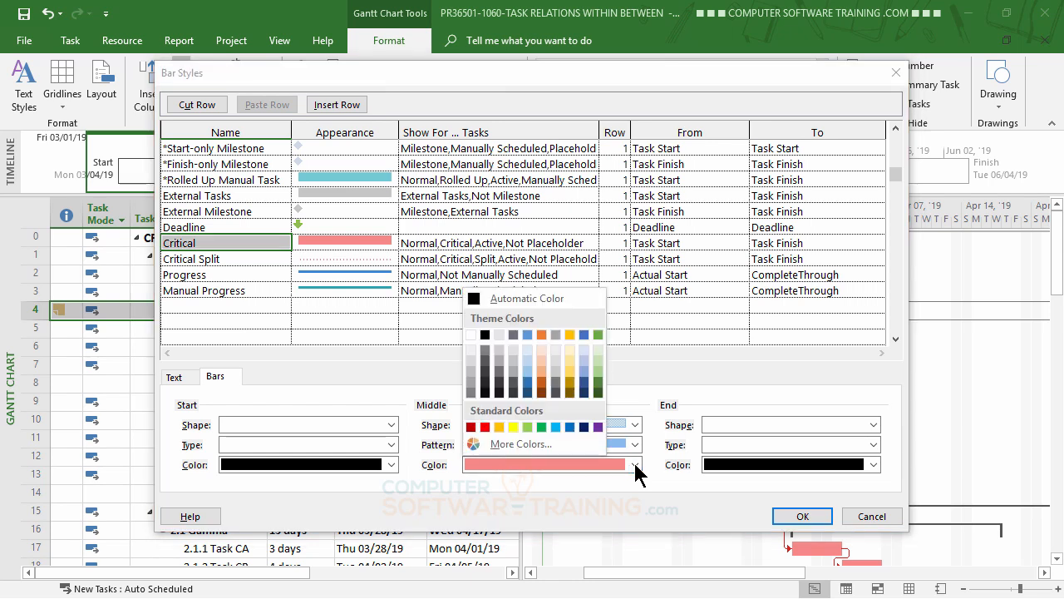
left_click(470, 427)
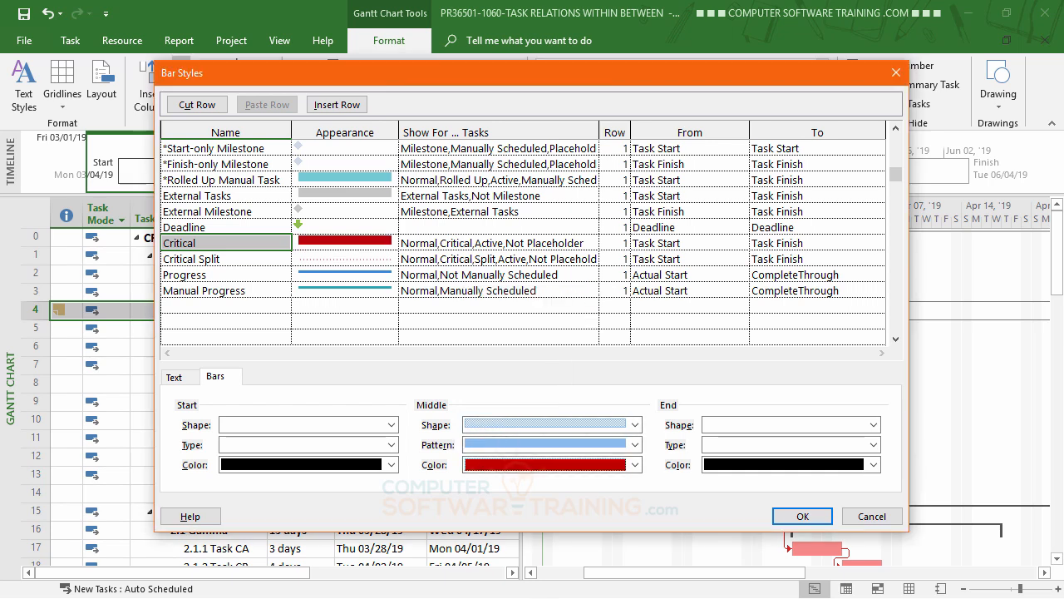
left_click(803, 516)
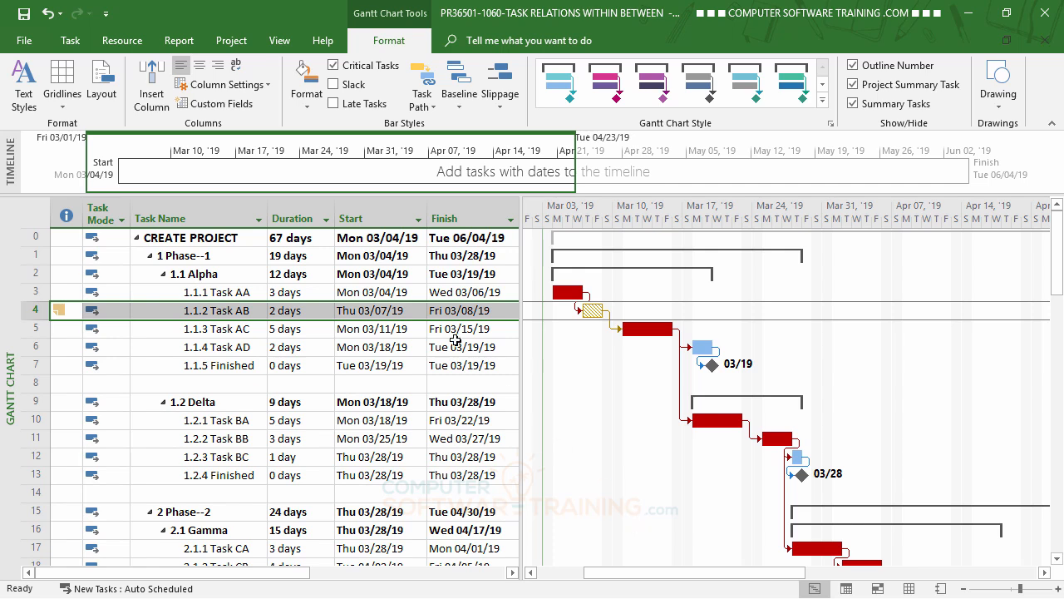
Start a custom middle color for the Critical bar style, lightening the red to RGB 255, 147, 147.
left_click(311, 106)
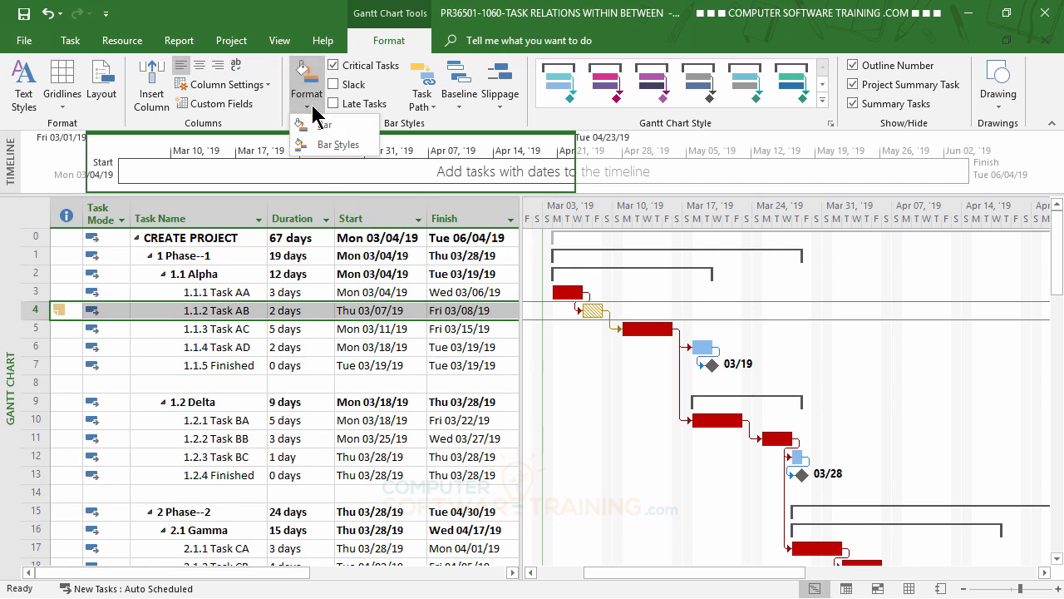
left_click(336, 144)
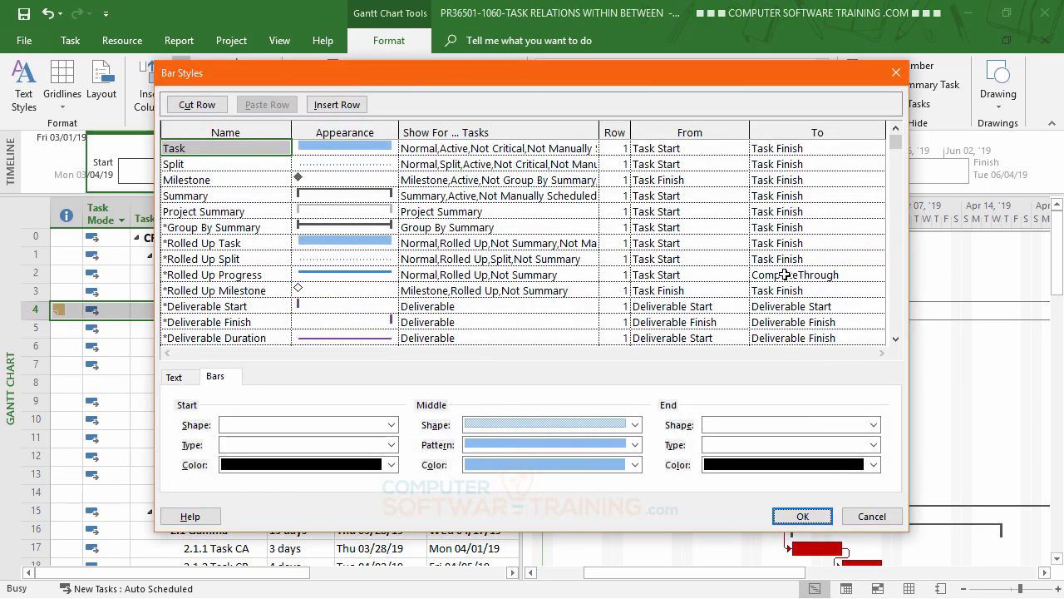
left_click(895, 340)
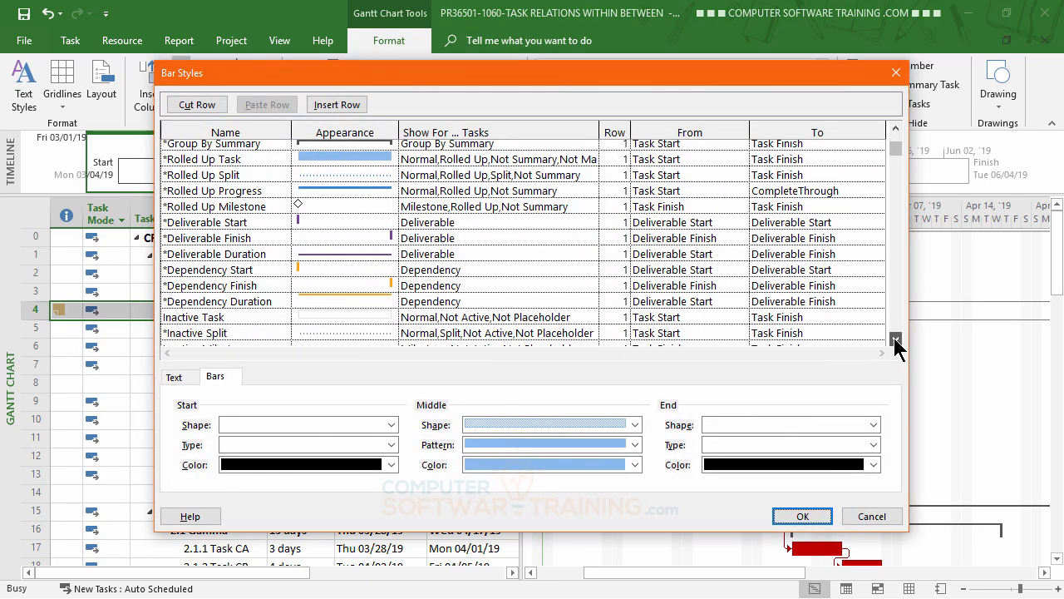
left_click(896, 339)
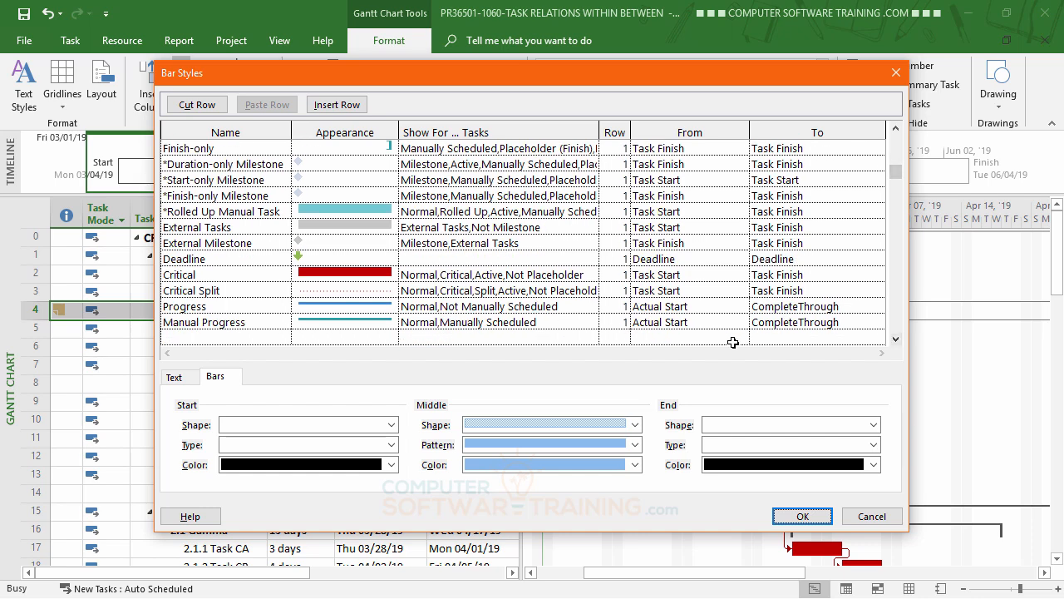
left_click(355, 278)
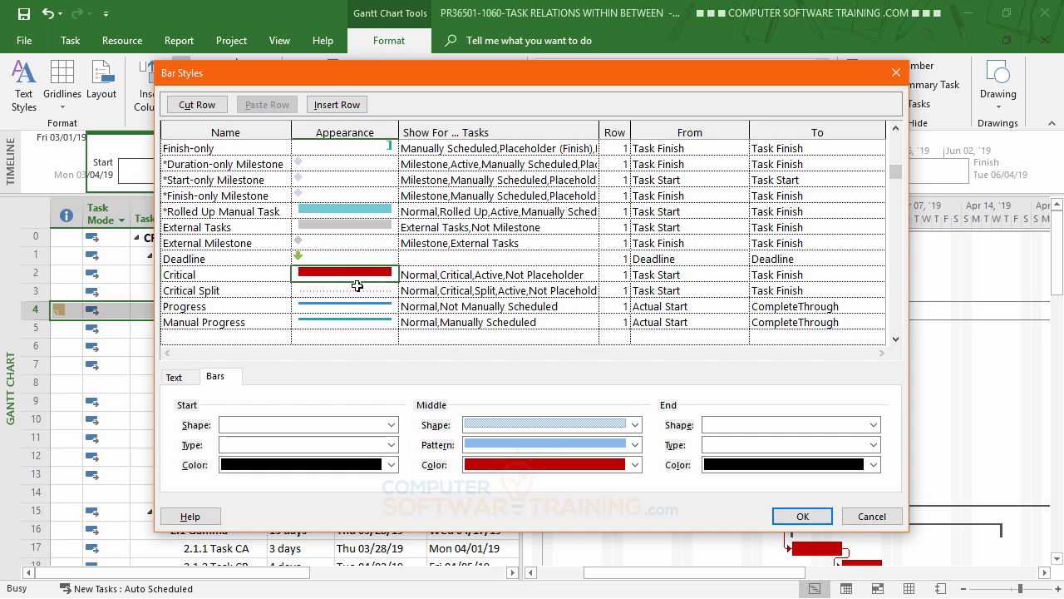
left_click(635, 464)
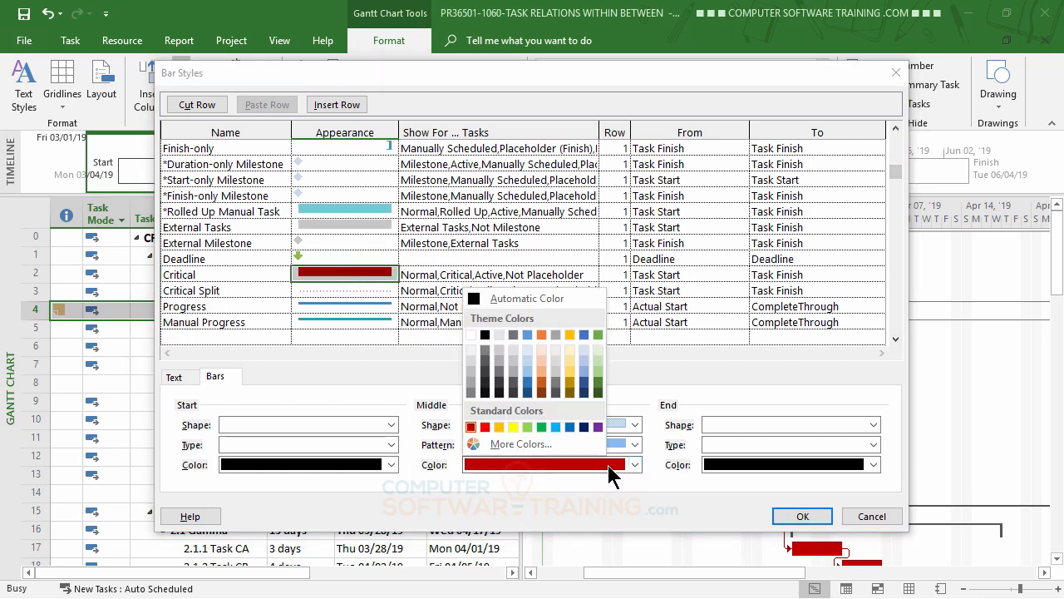
left_click(524, 445)
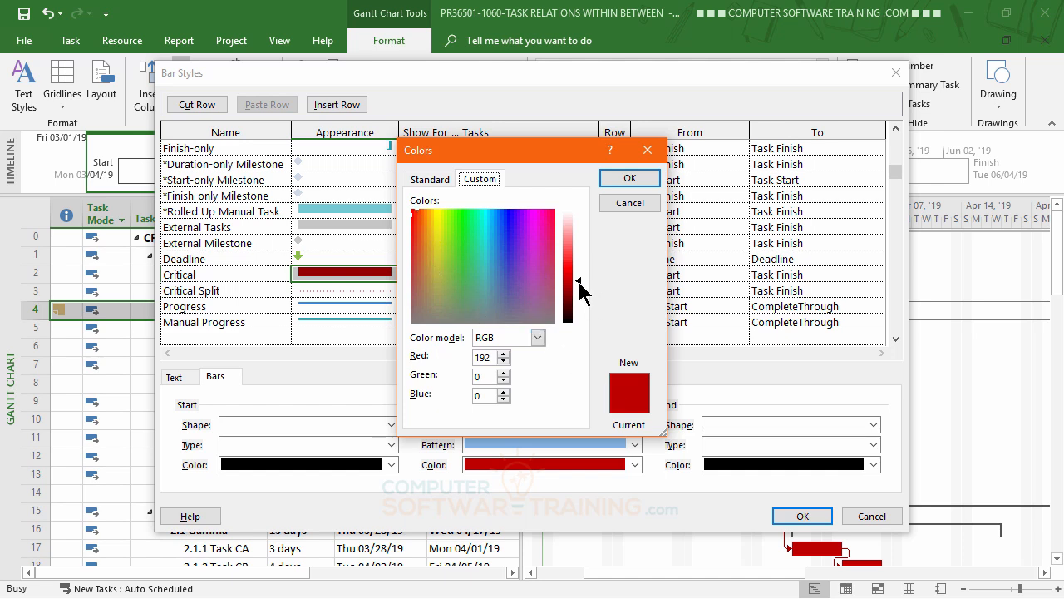
left_click_drag(579, 273, 587, 237)
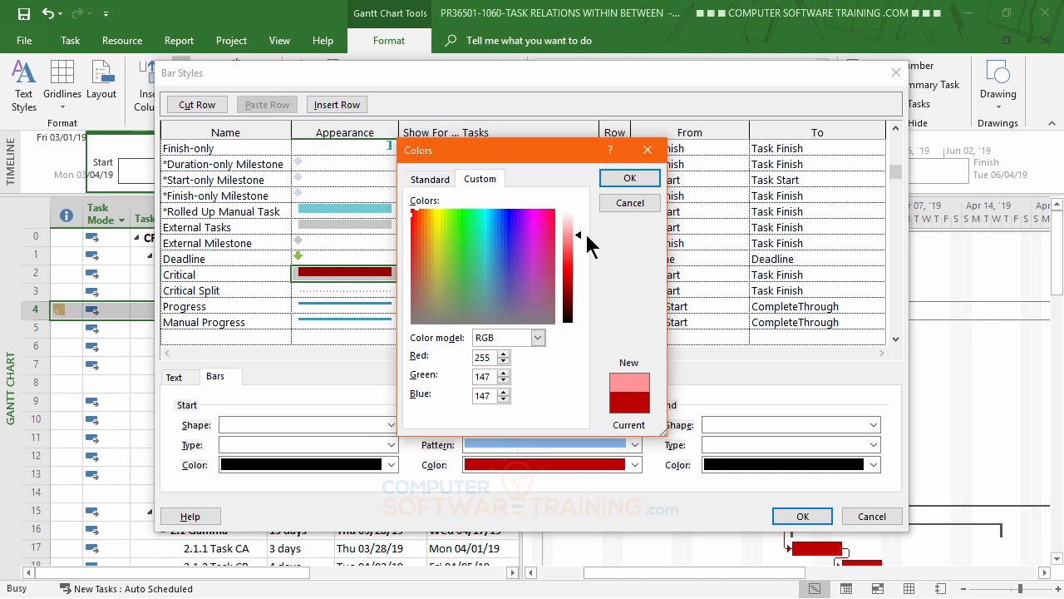
Adjust the Critical bar style's custom middle color to a medium red of RGB 253, 101, 89 and apply it.
left_click(535, 217)
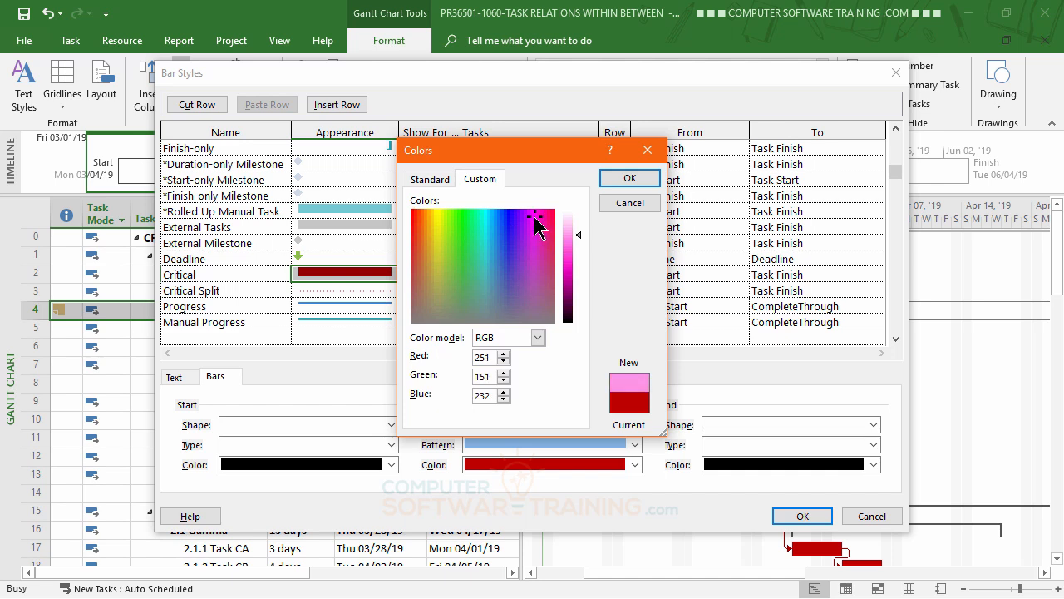
left_click_drag(576, 229, 573, 237)
left_click(420, 216)
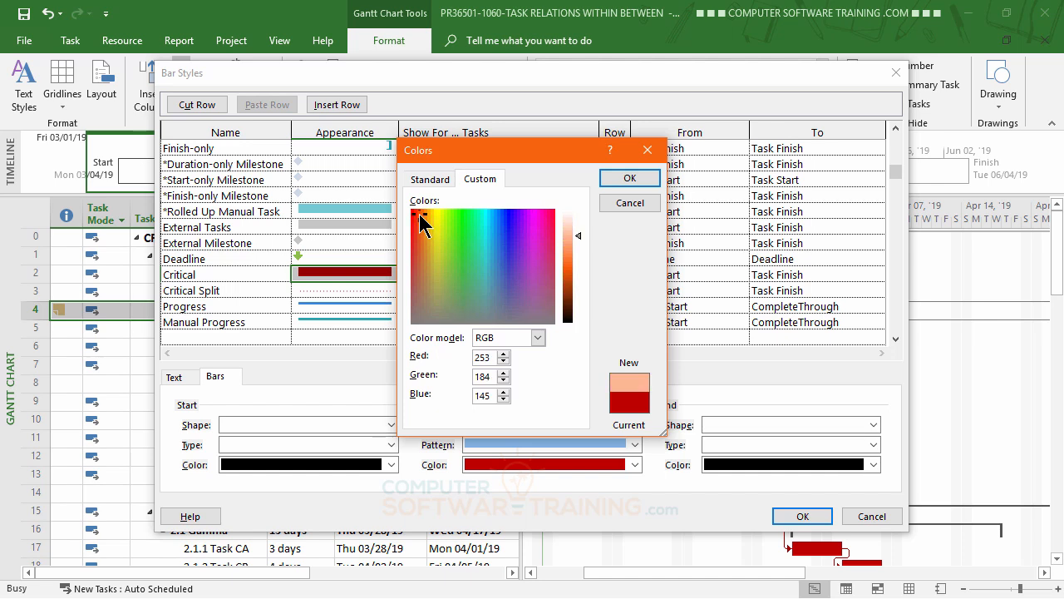
left_click(417, 214)
left_click(414, 210)
left_click(412, 213)
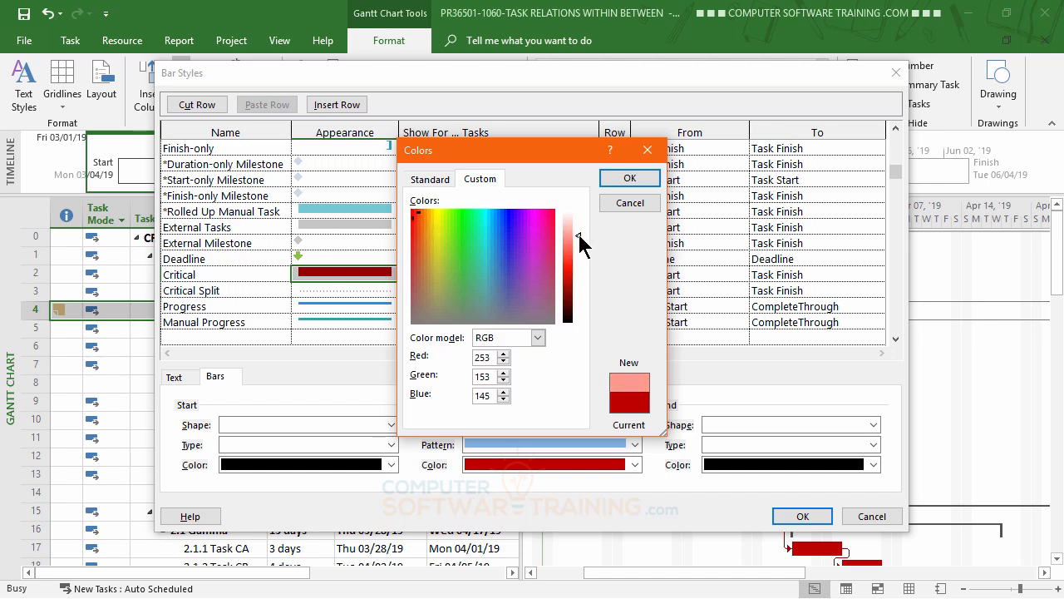
left_click_drag(577, 231, 577, 244)
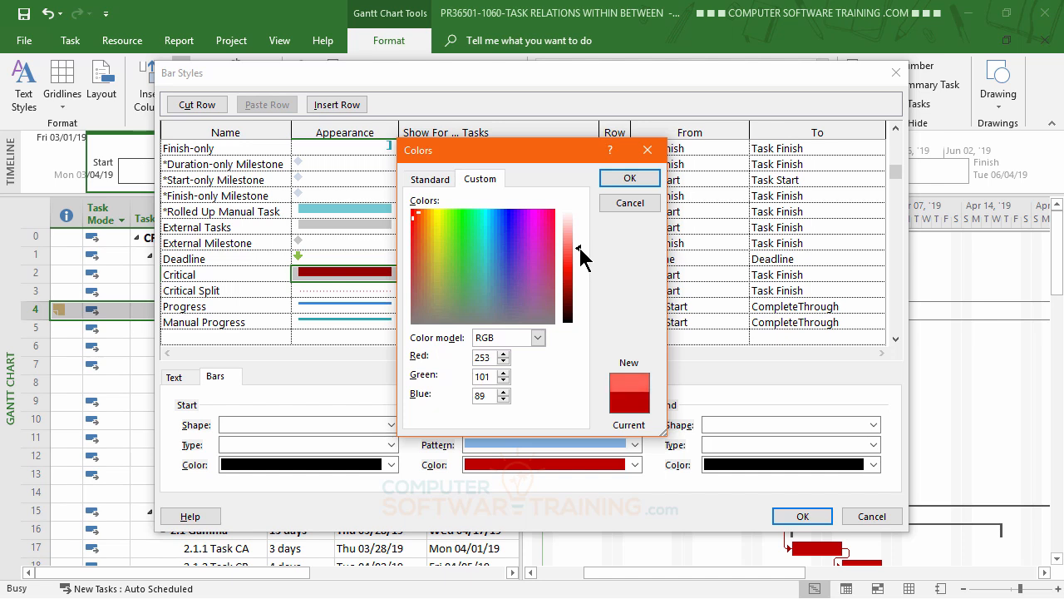
left_click(799, 519)
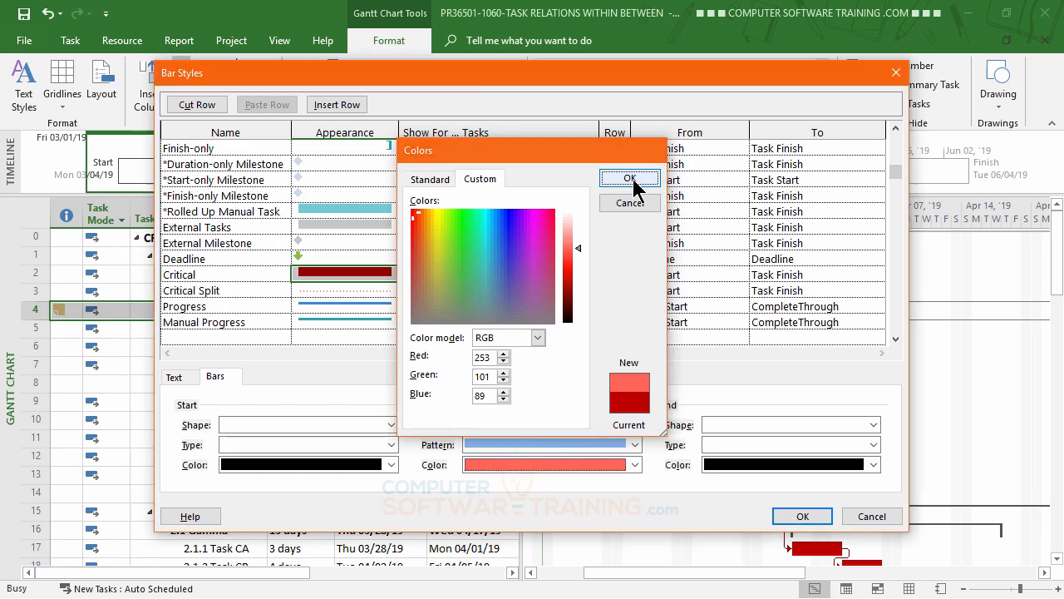
left_click(629, 179)
left_click(802, 516)
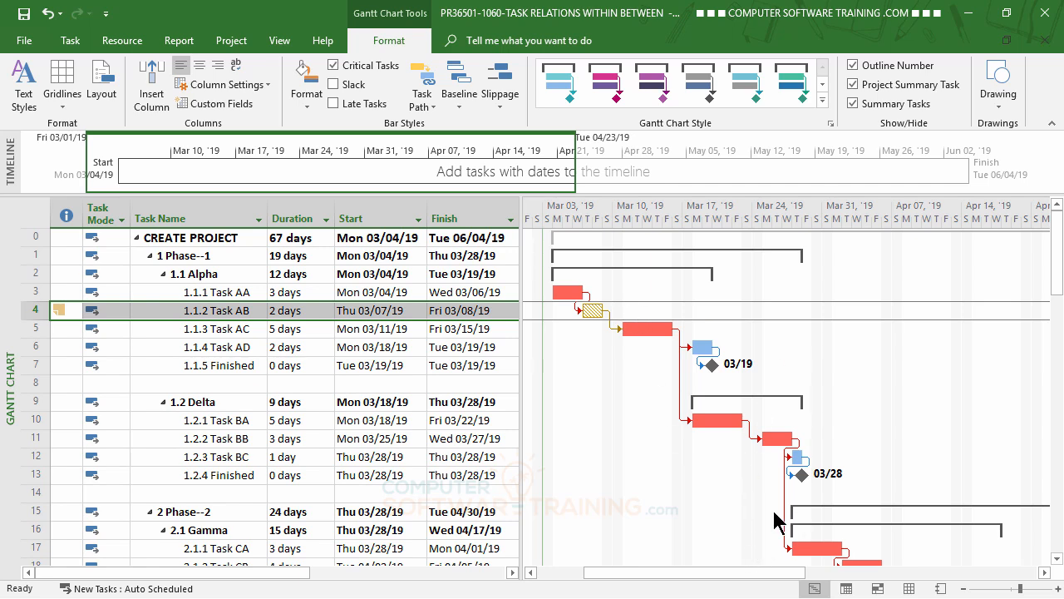
Set the Task bar style's middle color to a slightly darker custom blue of RGB 109, 171, 233 and apply it.
left_click(304, 107)
left_click(324, 147)
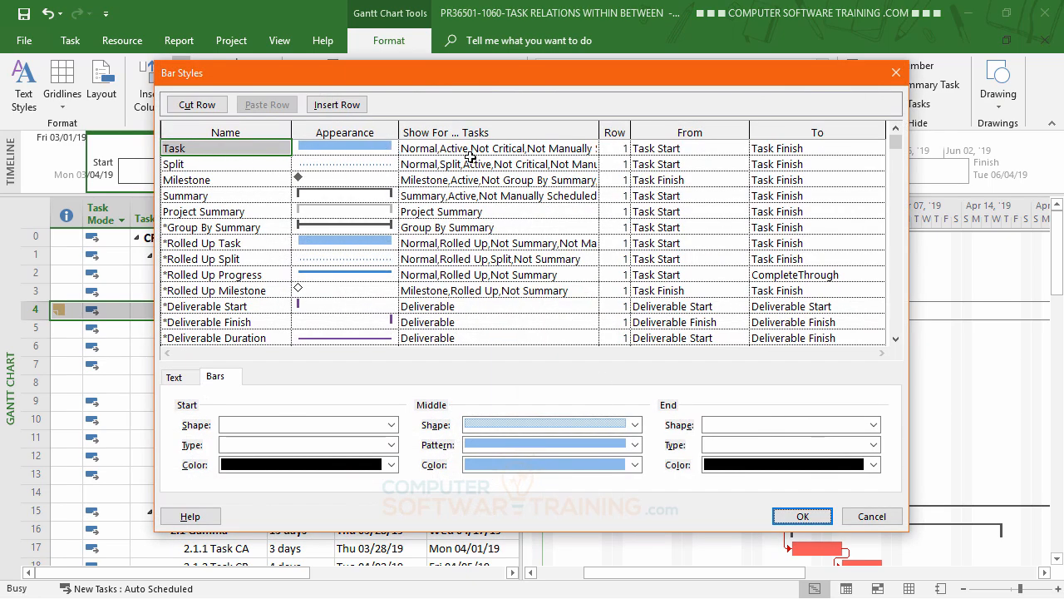
left_click(341, 146)
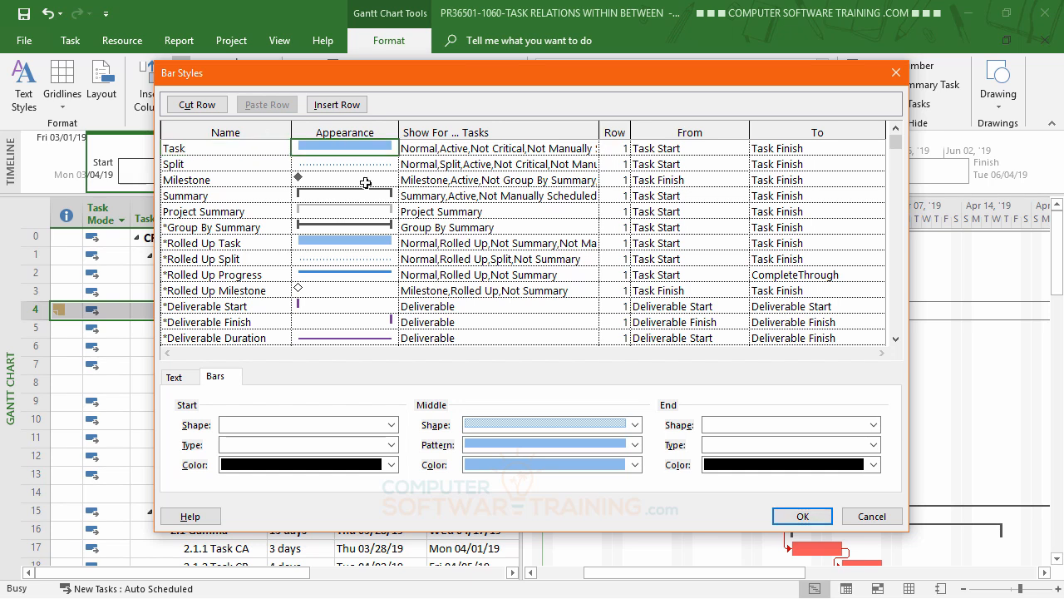
left_click(635, 465)
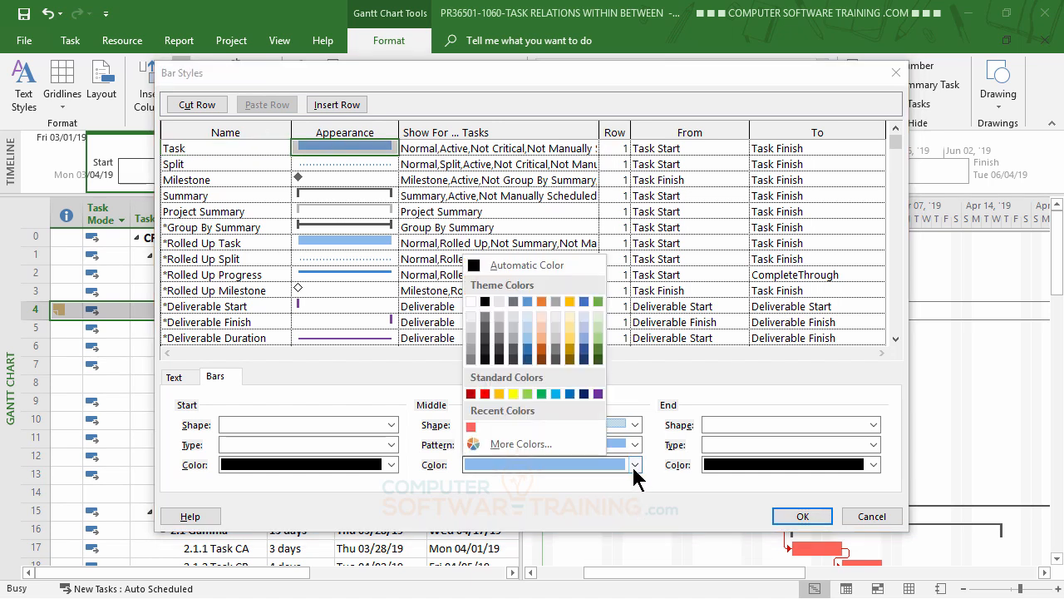
left_click(521, 444)
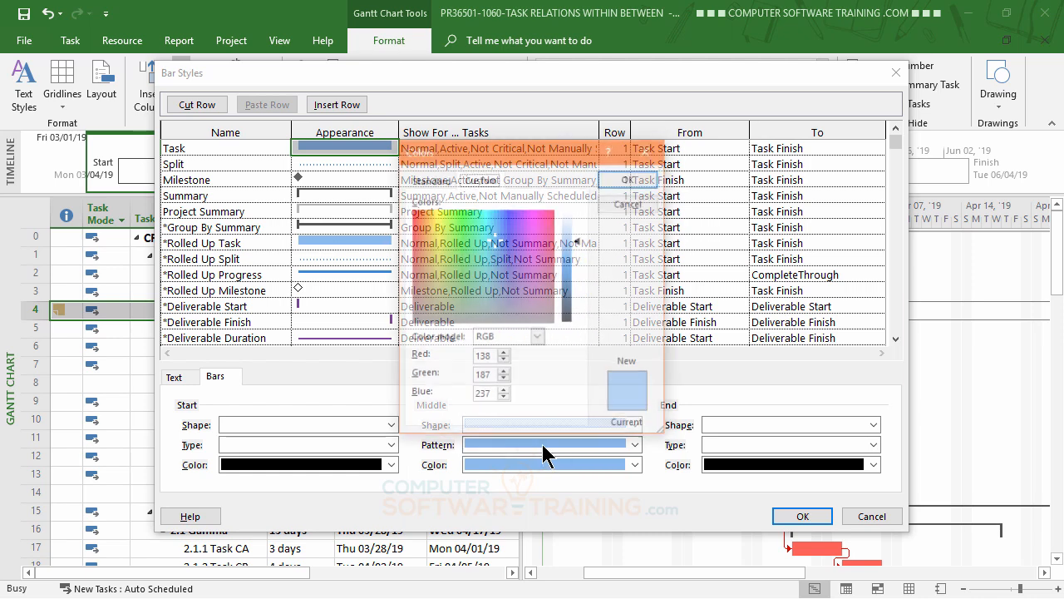
left_click_drag(578, 240, 579, 247)
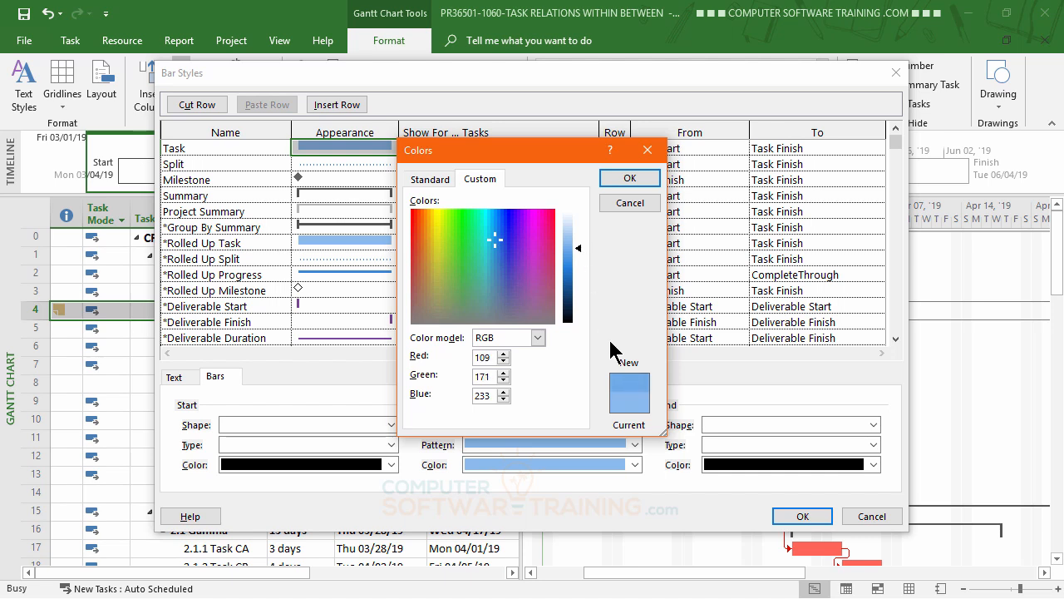
left_click(630, 179)
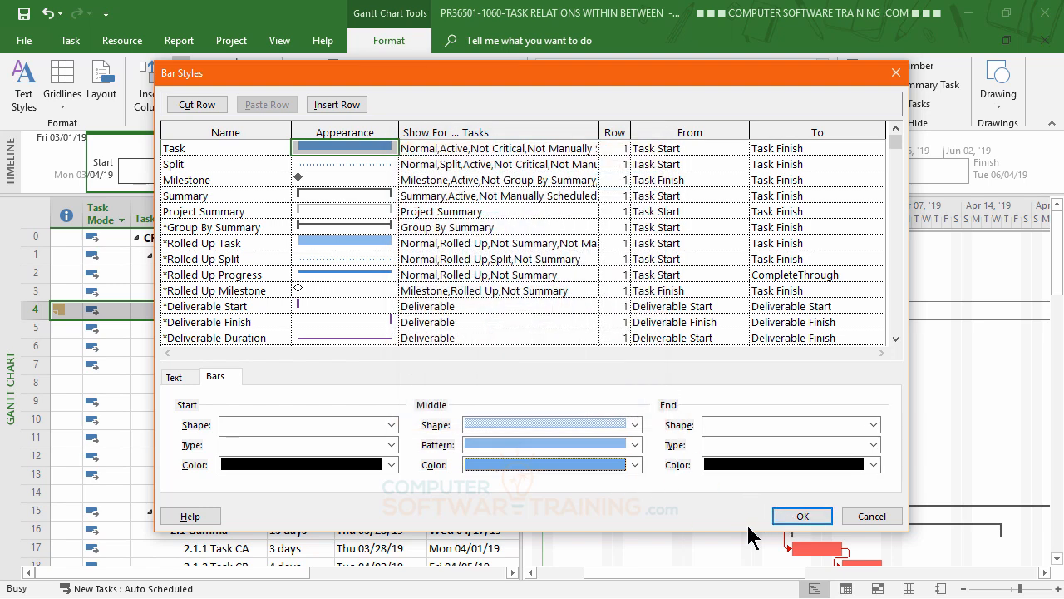
left_click(801, 516)
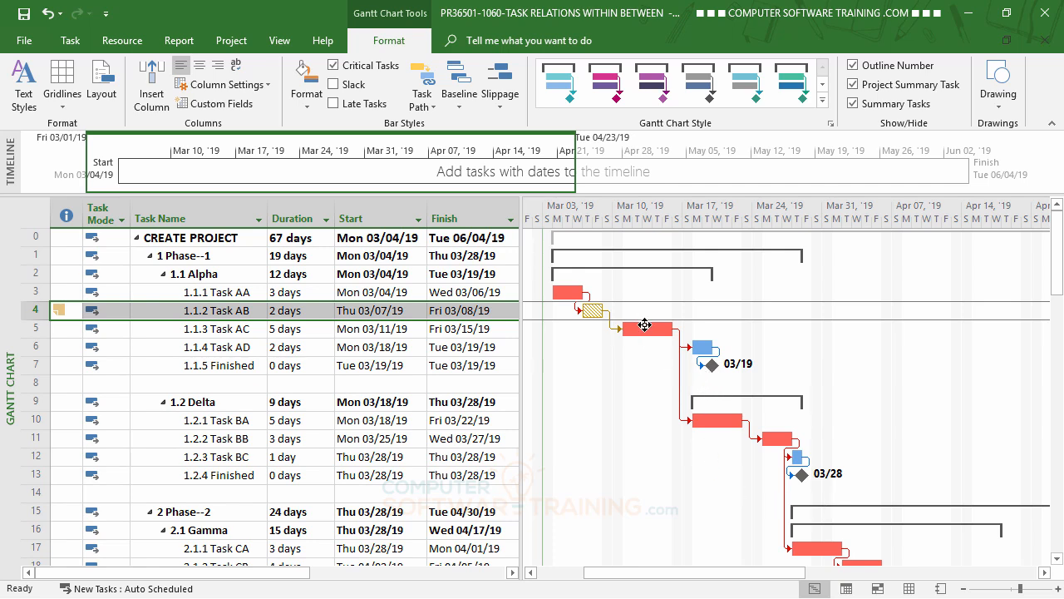
Set the Milestone bar style's middle color to a custom light gray of RGB 196, 196, 196.
left_click(308, 103)
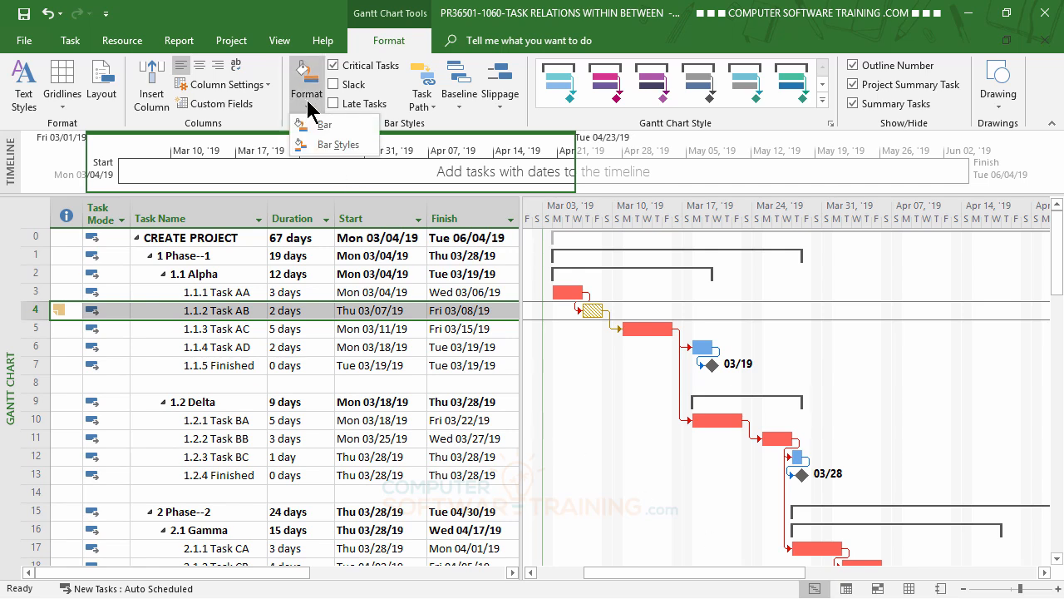
left_click(330, 146)
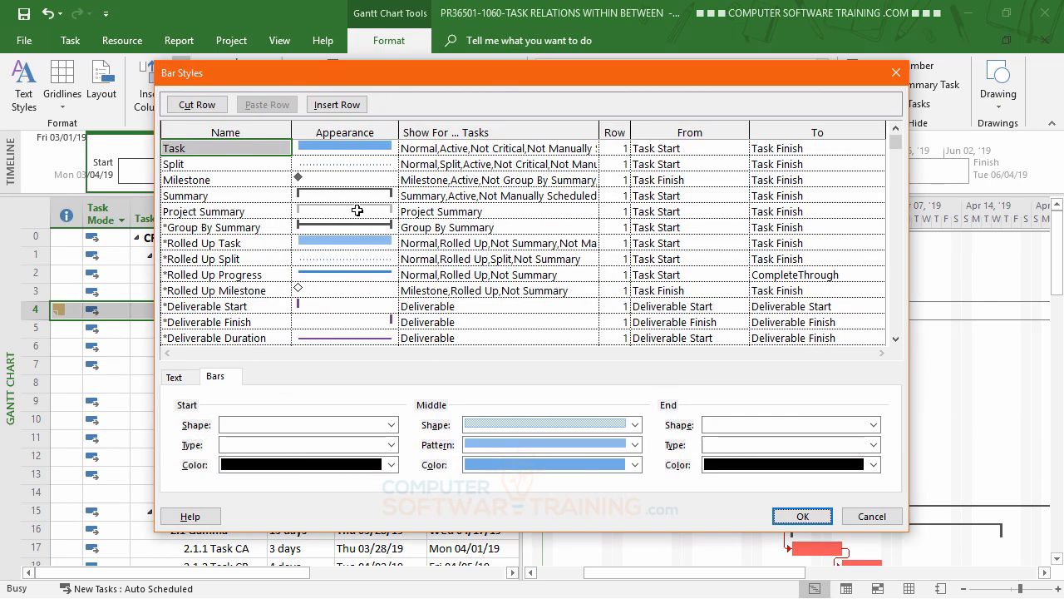
left_click(229, 183)
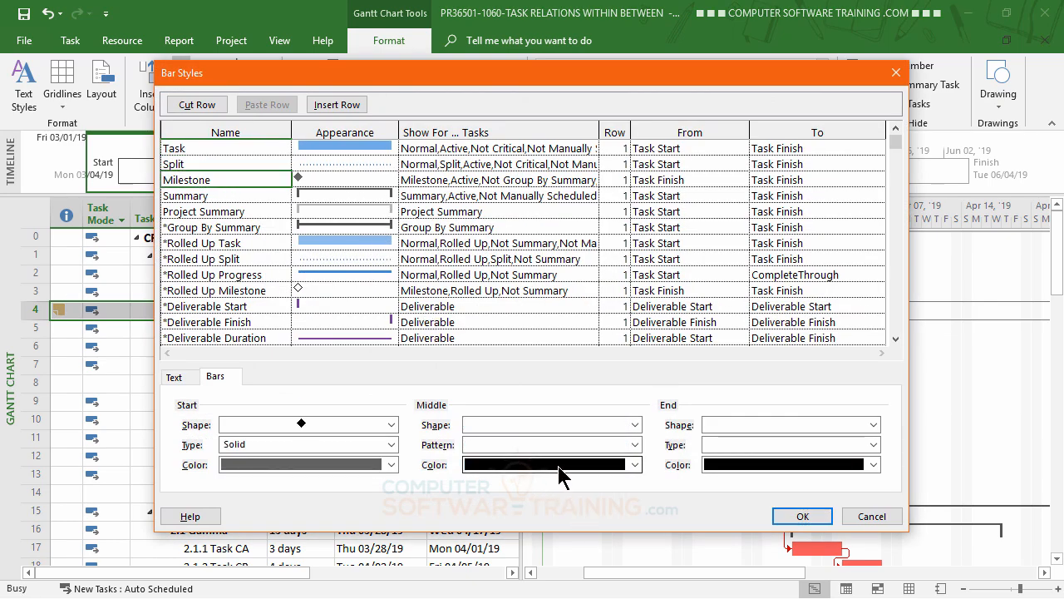
left_click(636, 465)
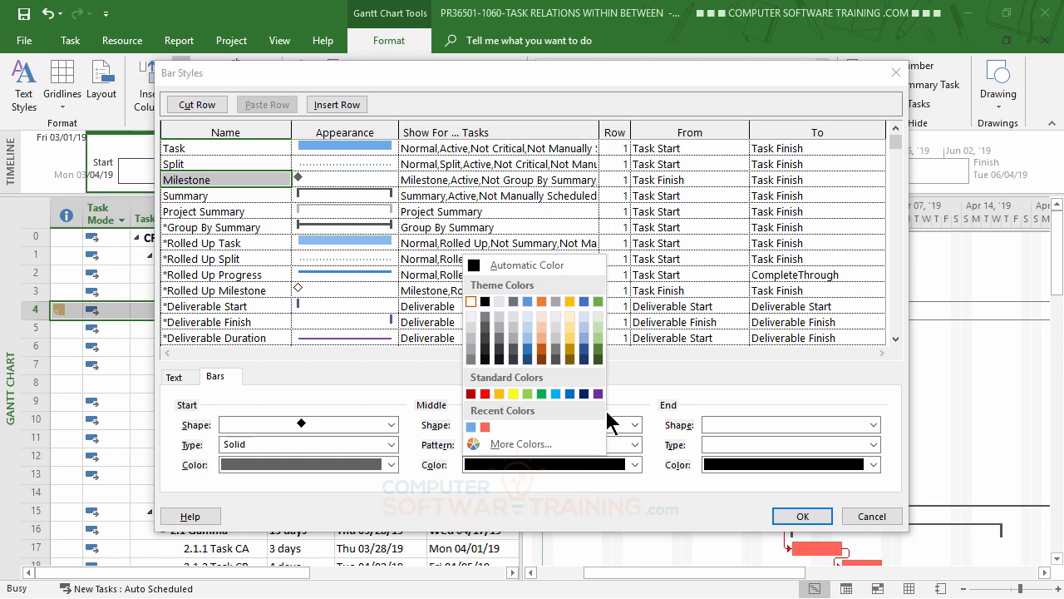
left_click(521, 449)
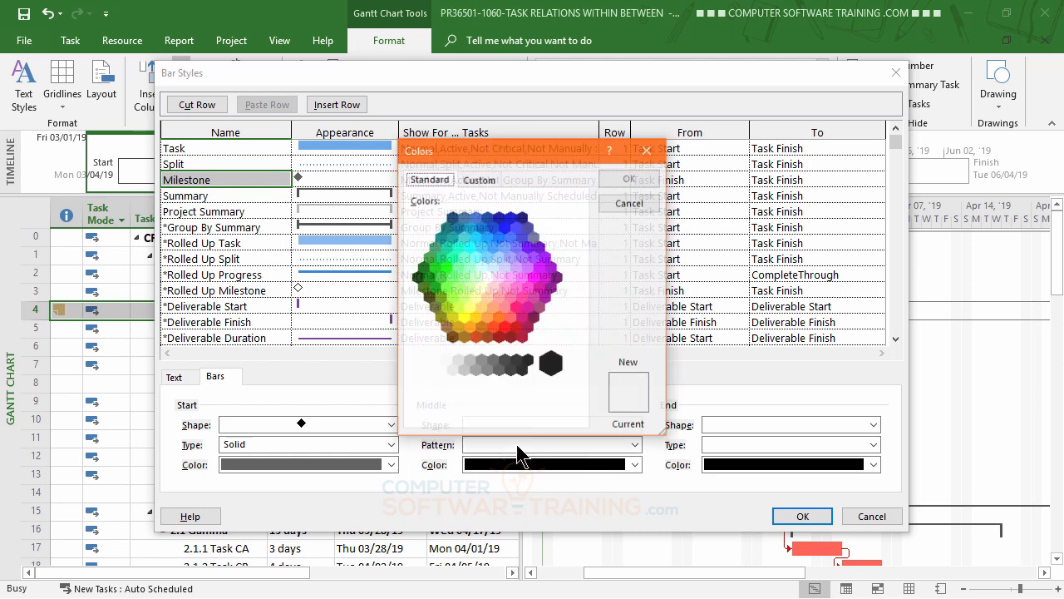
left_click(482, 180)
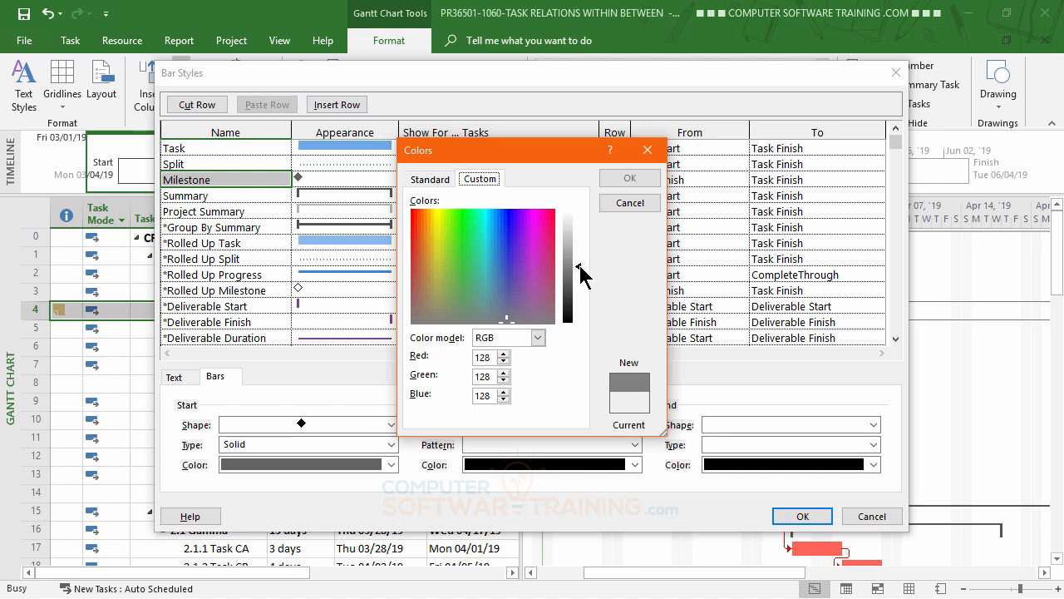
left_click_drag(580, 268, 582, 237)
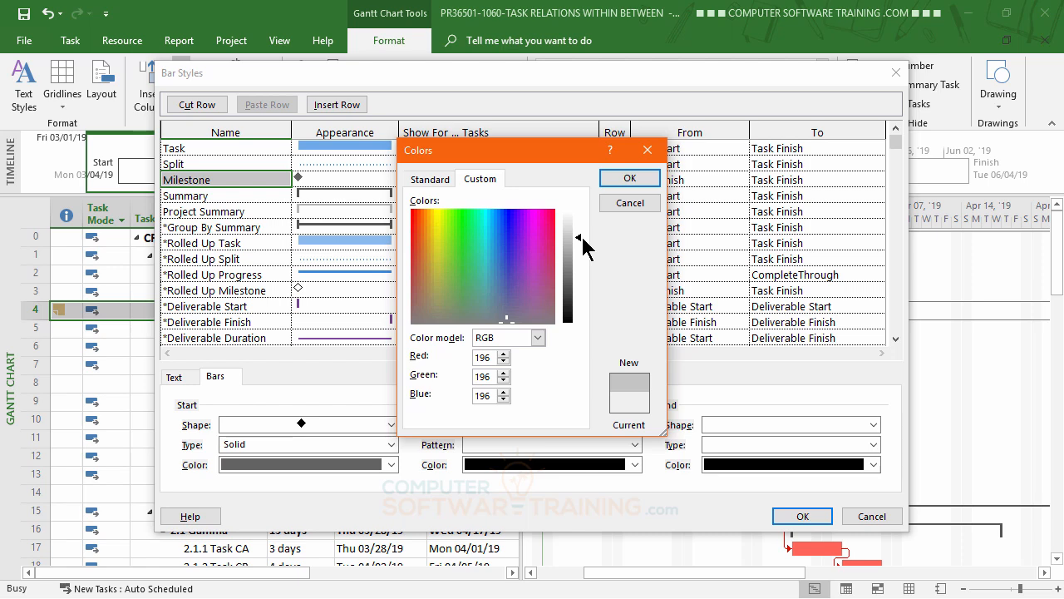
left_click(630, 179)
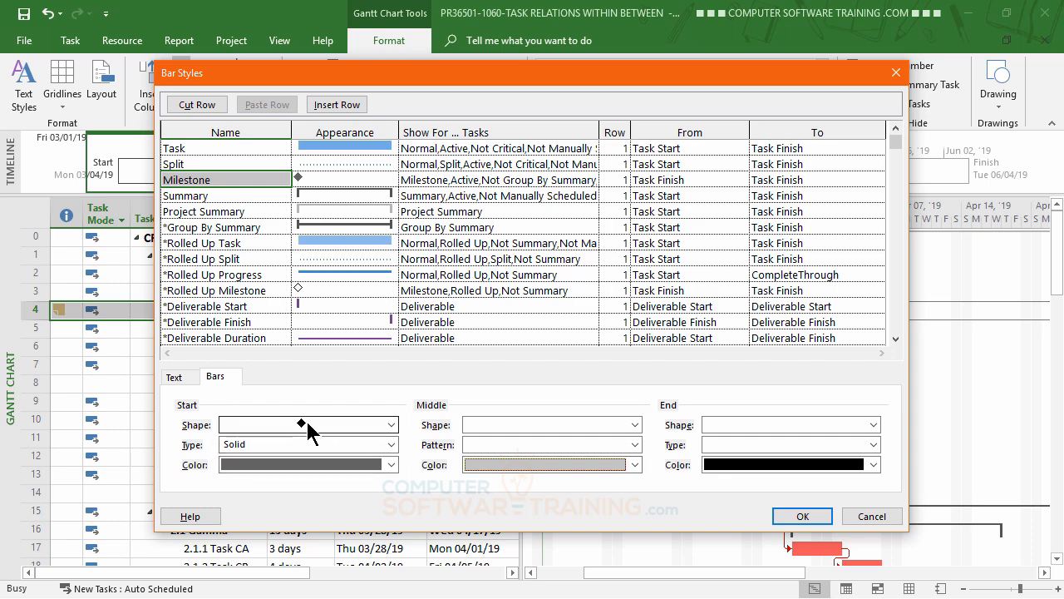
Set the Milestone bar style's start color to a custom gray of RGB 184, 184, 184, keep the solid diamond shape, and apply it.
left_click(393, 465)
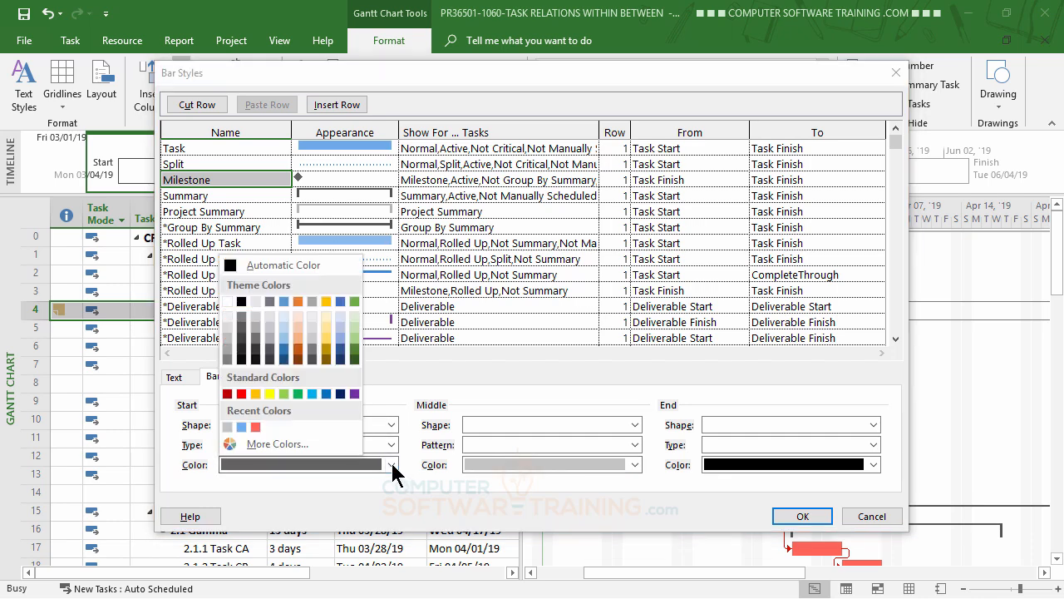
left_click(331, 446)
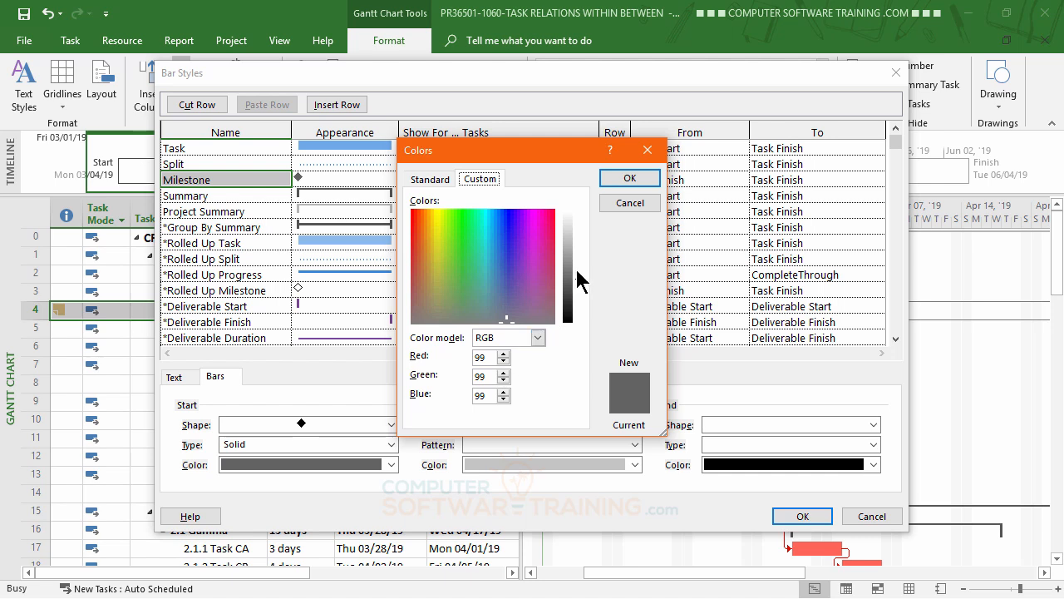
left_click_drag(578, 279, 580, 243)
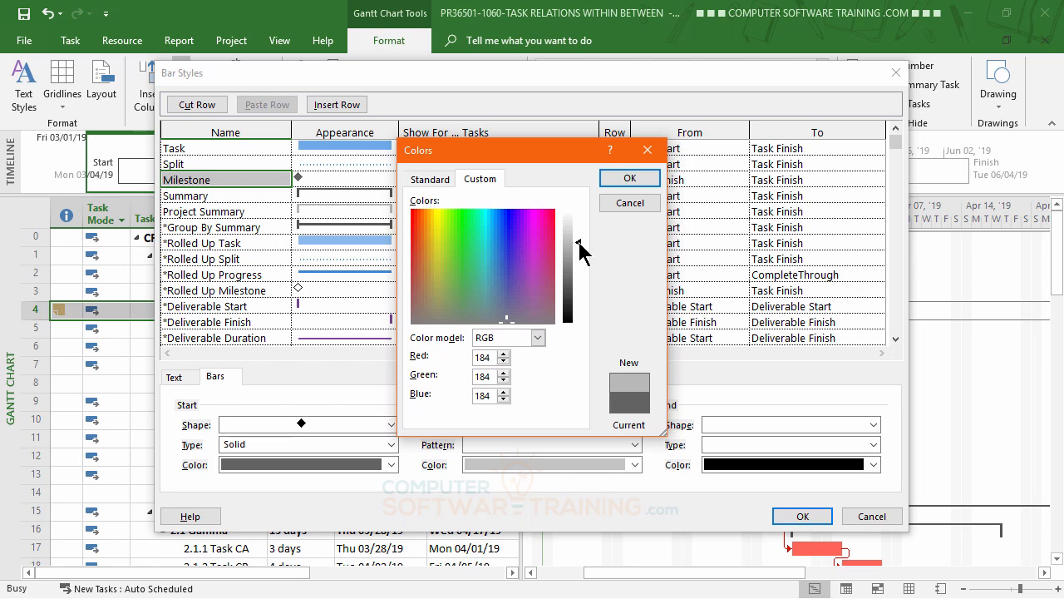
left_click(616, 178)
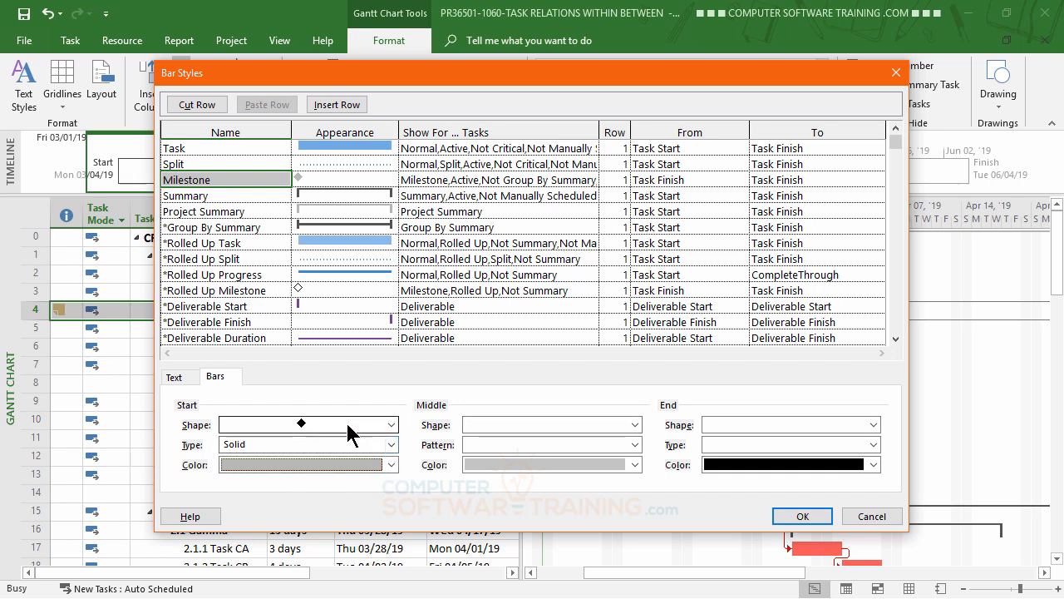
left_click(391, 425)
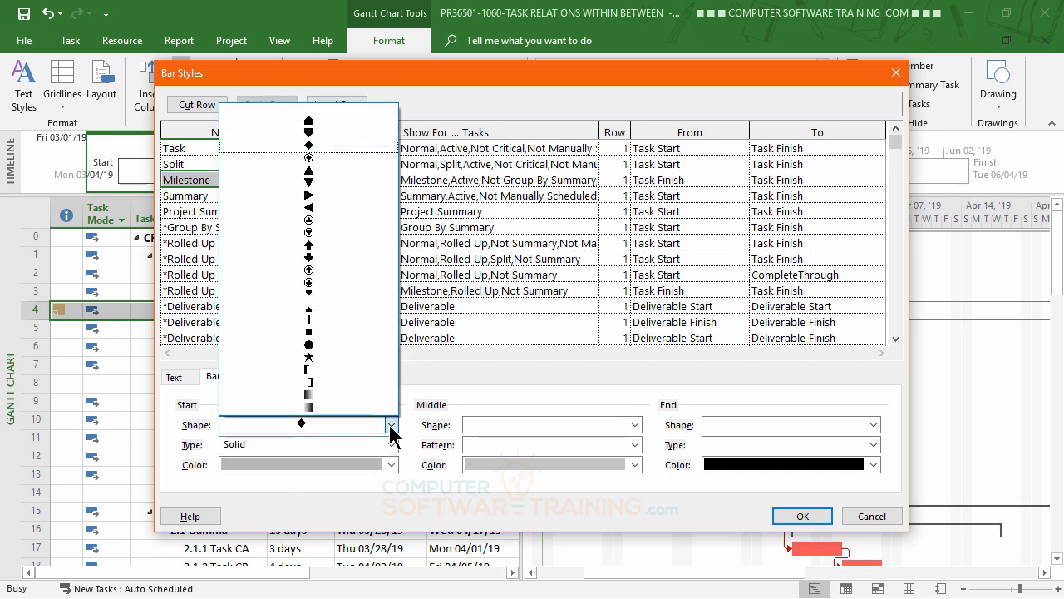
left_click(393, 426)
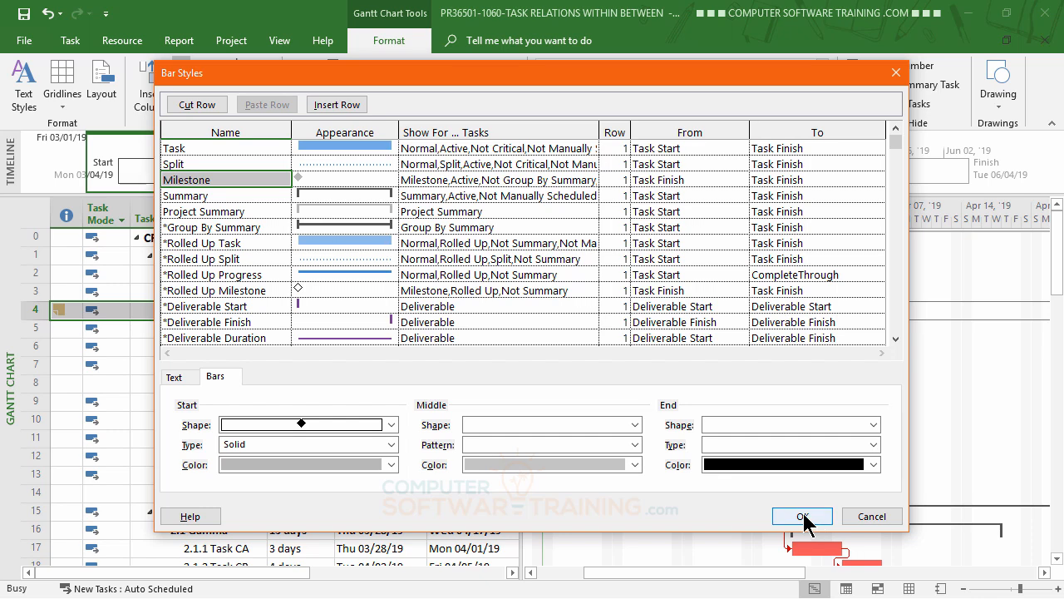
left_click(803, 517)
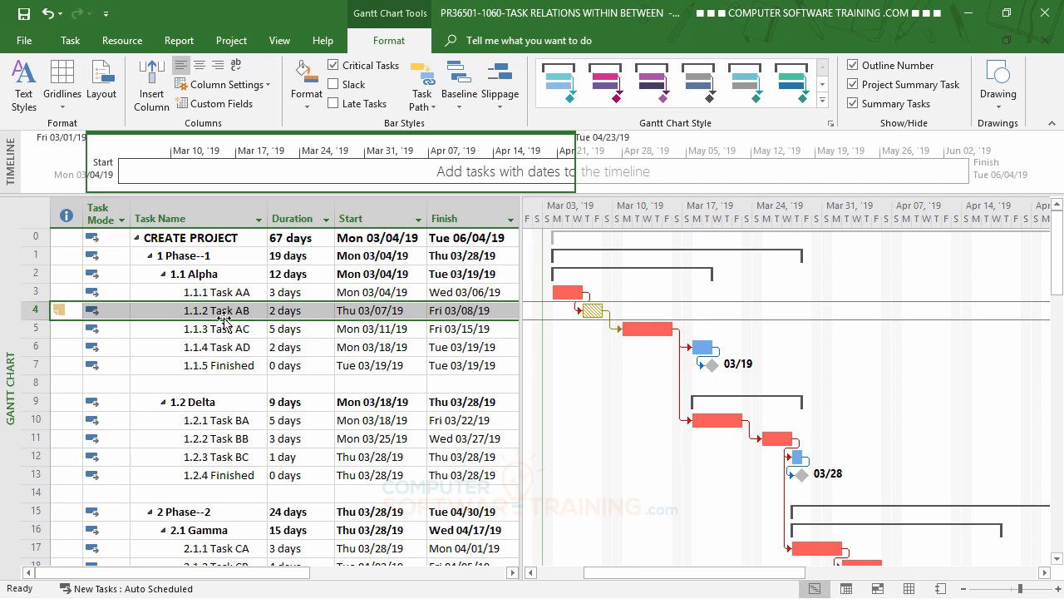
Set the Summary Tasks text style's color to a darker shade of the theme blue and apply it to the task table.
left_click(224, 348)
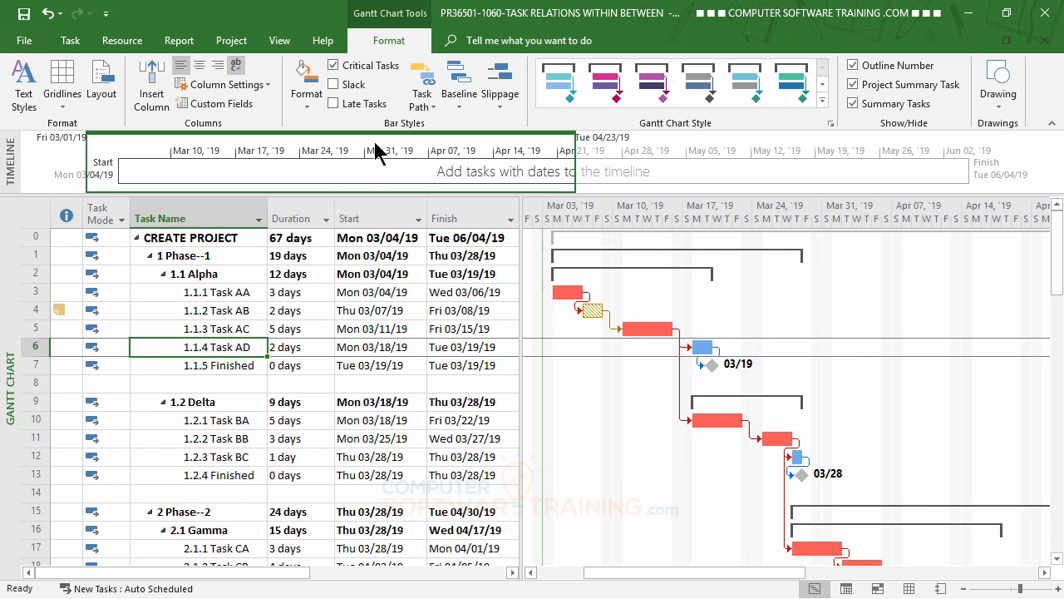
left_click(24, 91)
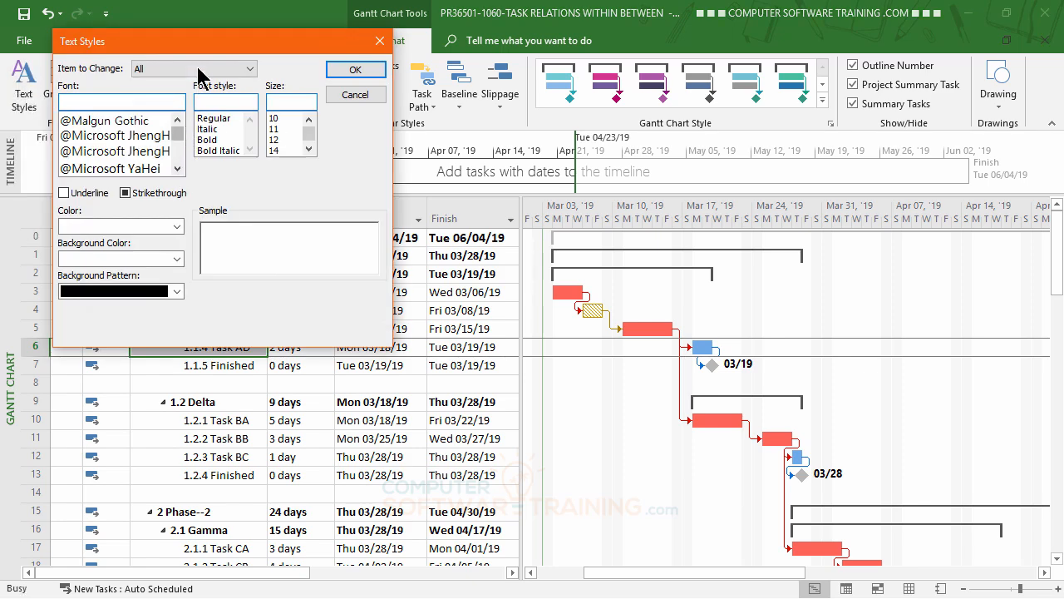
left_click_drag(212, 50, 453, 73)
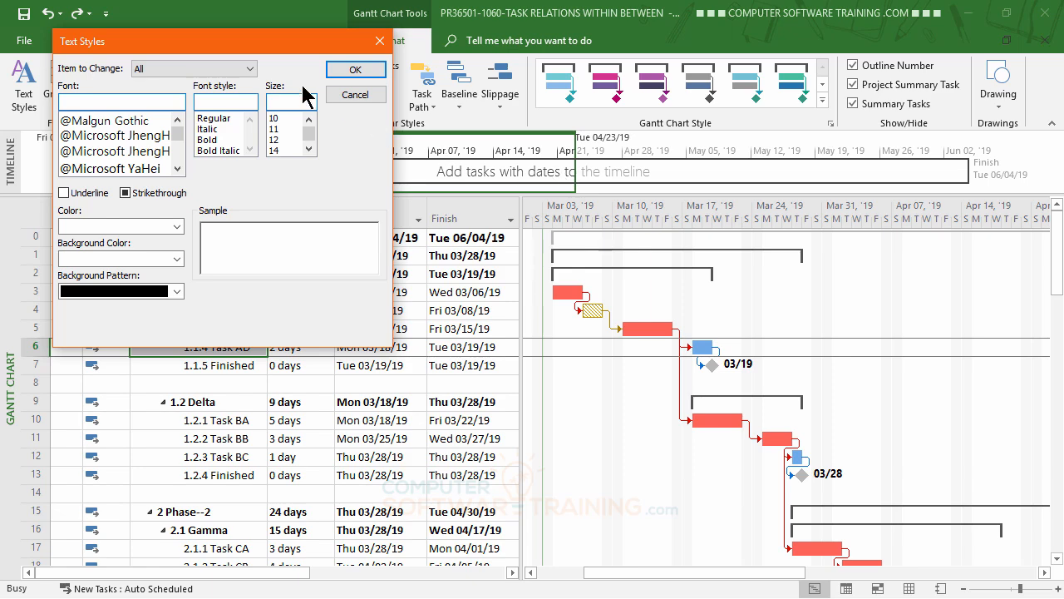
left_click(250, 70)
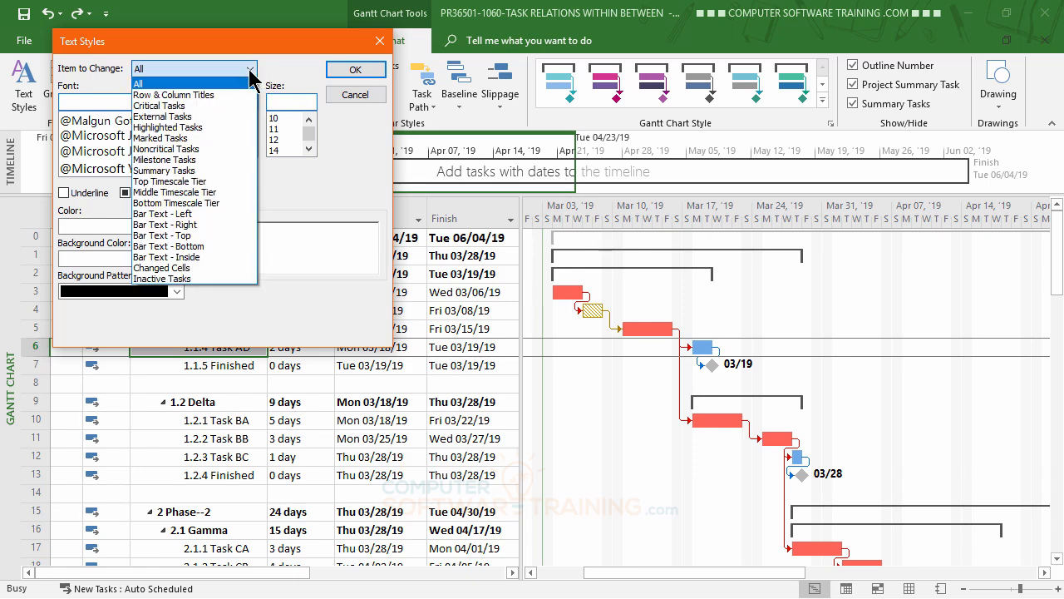
left_click(171, 171)
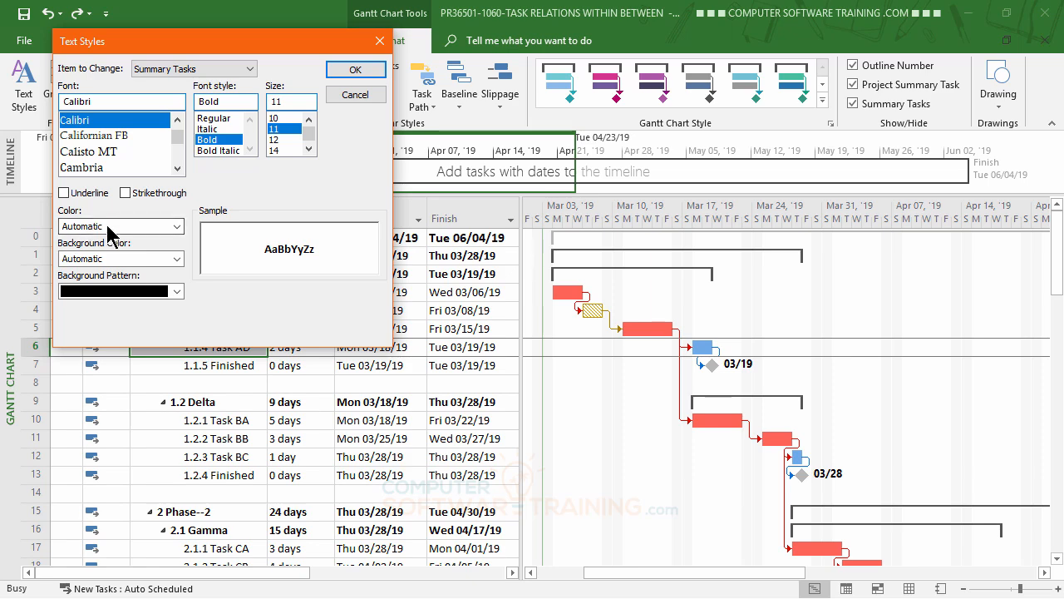
left_click(178, 226)
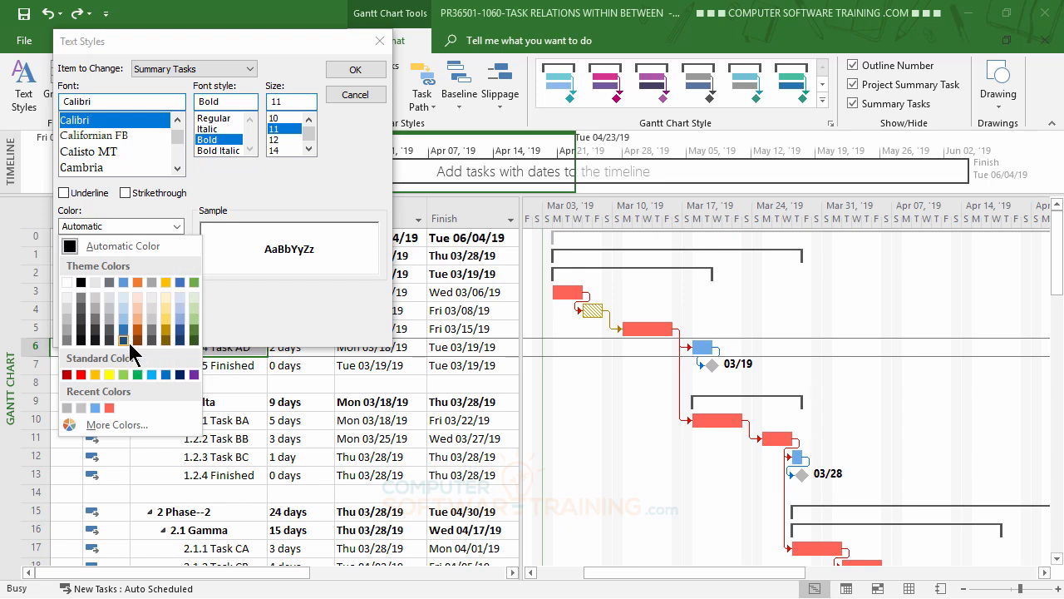
left_click(179, 332)
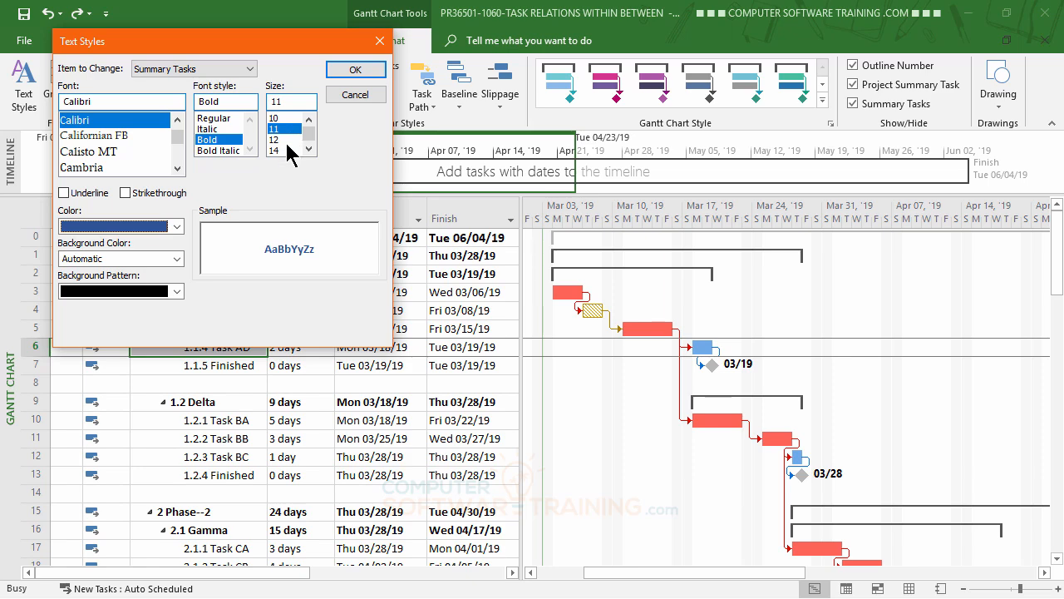
left_click(355, 71)
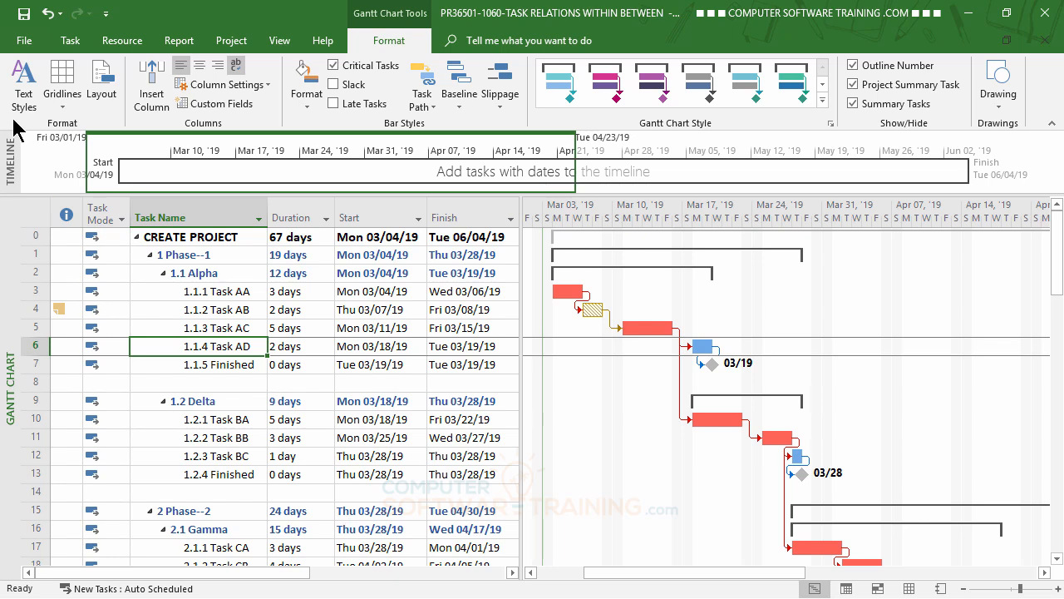
Change the Summary Tasks text style's color to the standard dark blue and apply it.
left_click(23, 93)
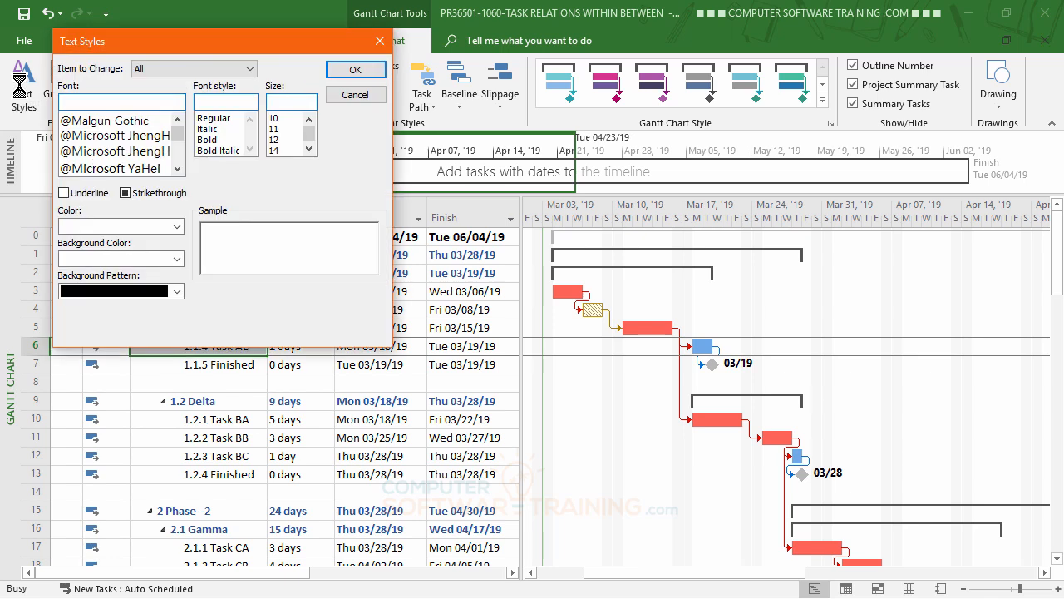
left_click(250, 69)
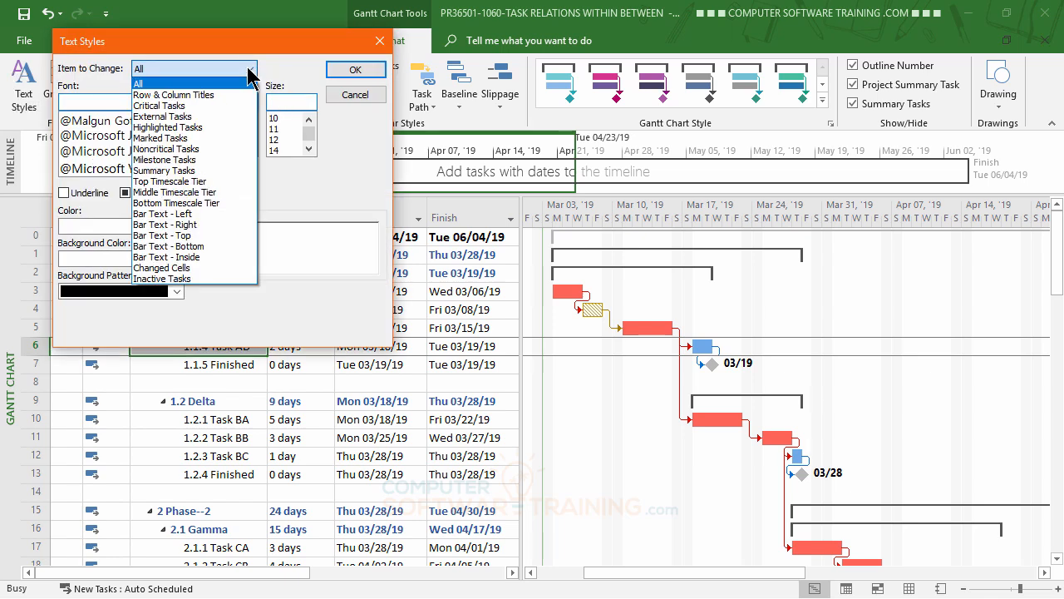
left_click(163, 169)
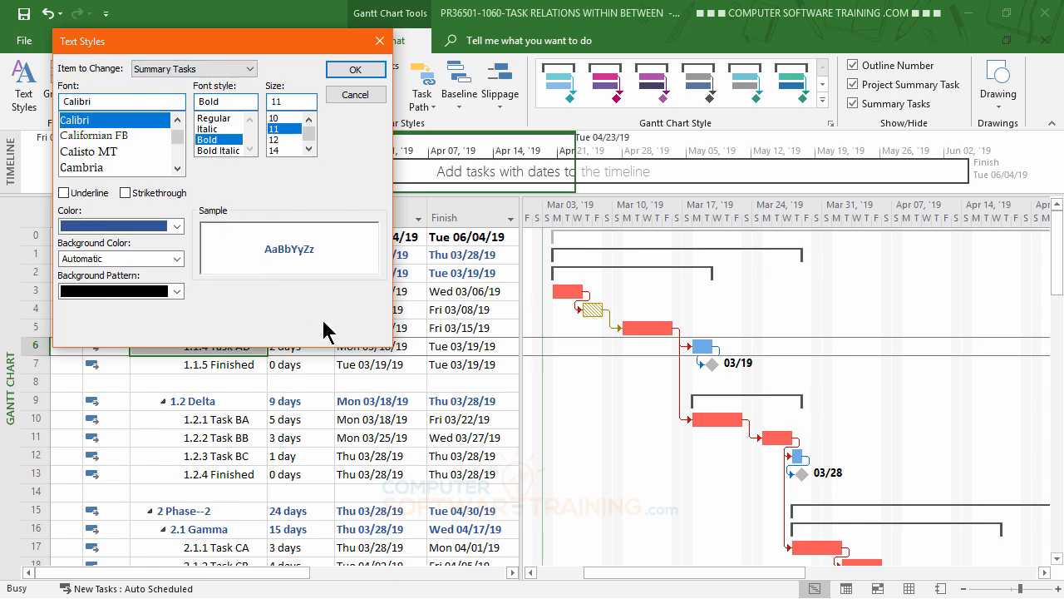
left_click(177, 227)
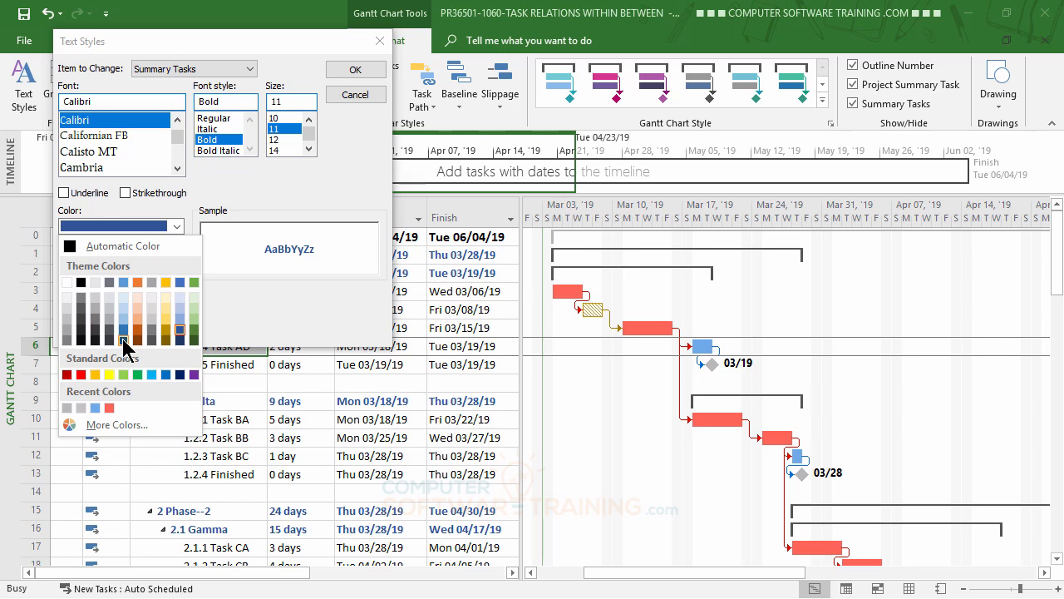
left_click(179, 374)
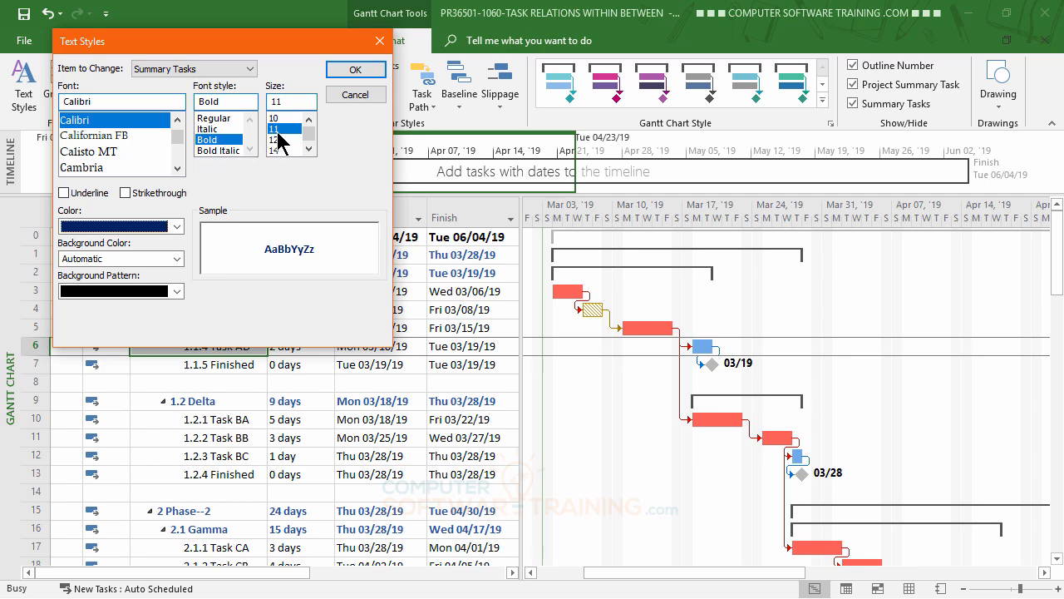
left_click(355, 70)
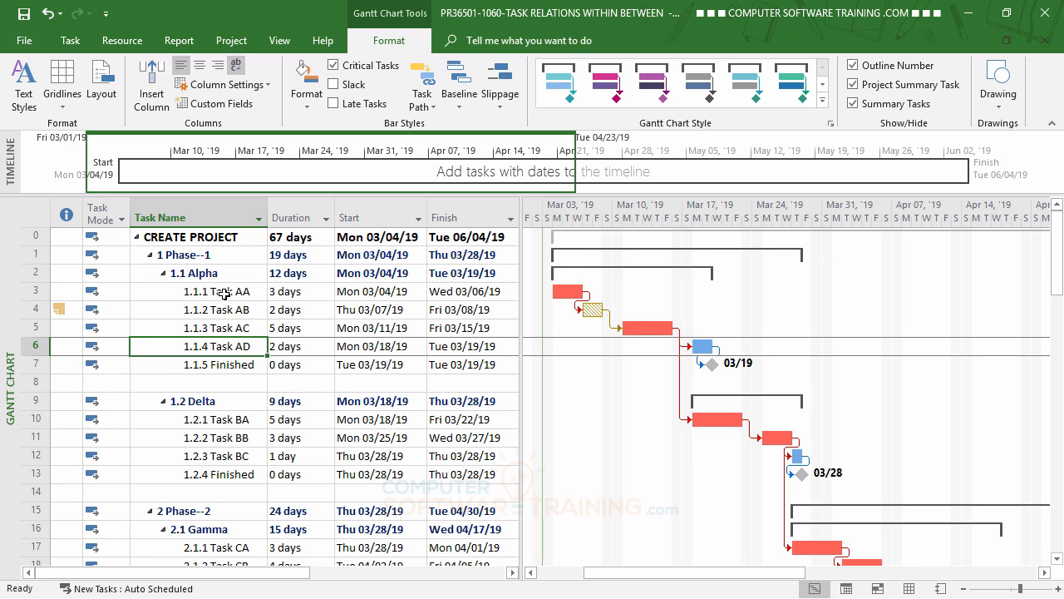
Set the Critical Tasks text style to bold and apply it to the task table.
left_click(26, 85)
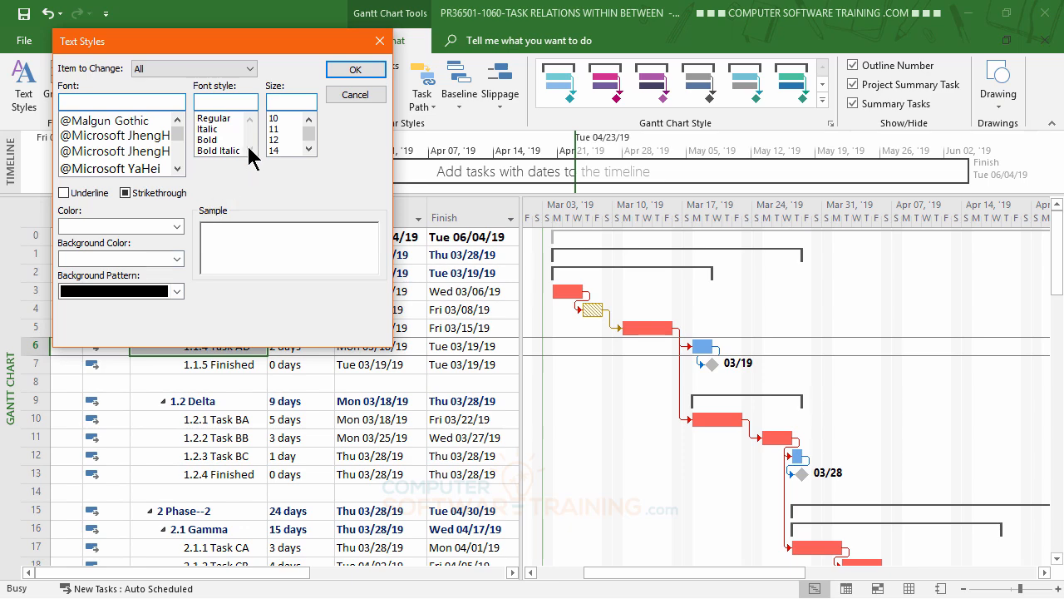
left_click(187, 69)
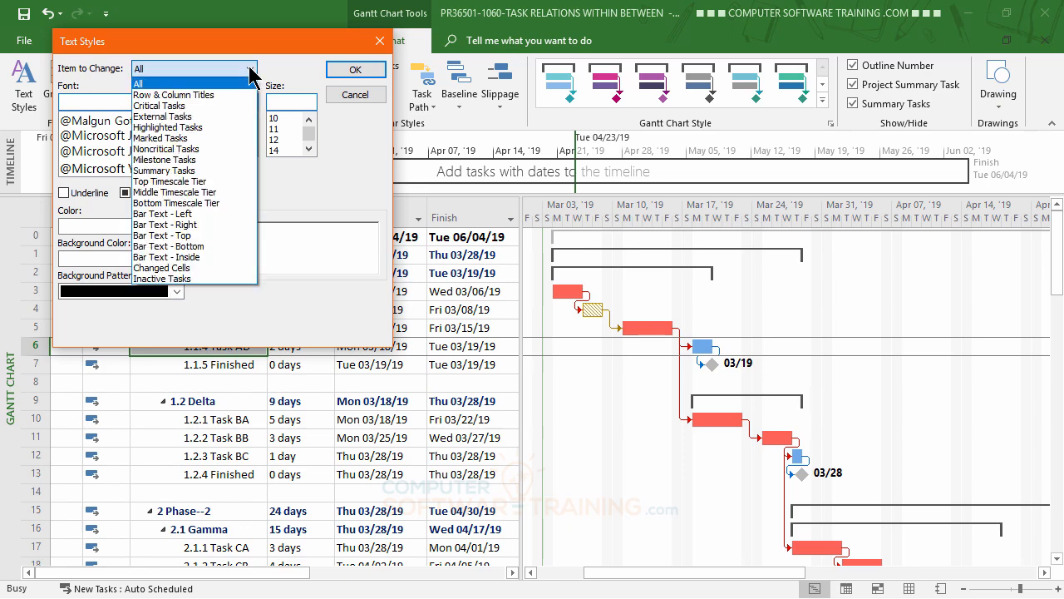
left_click(181, 114)
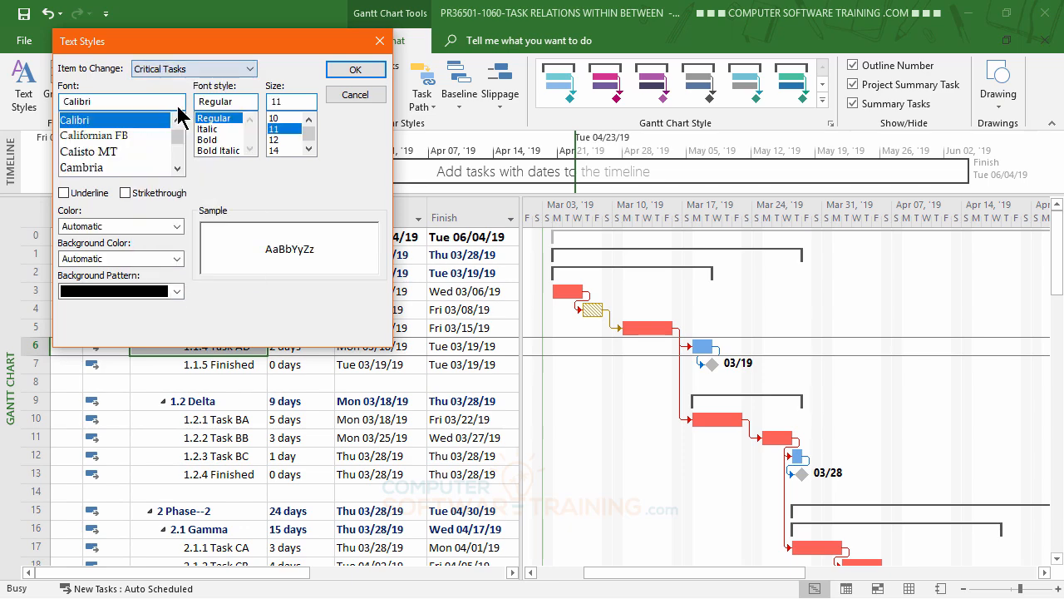
left_click(218, 140)
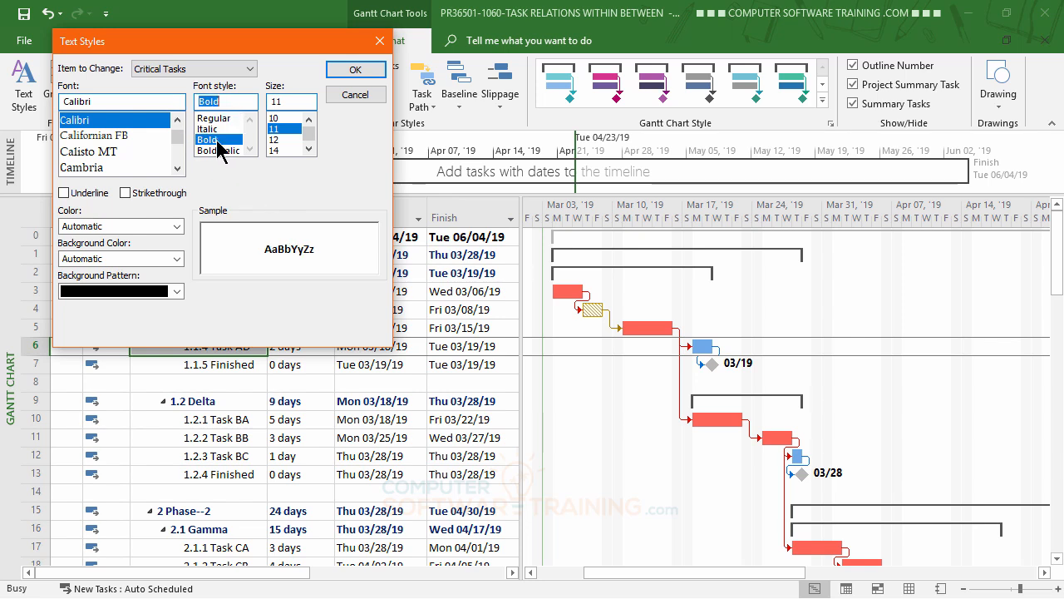
left_click(355, 71)
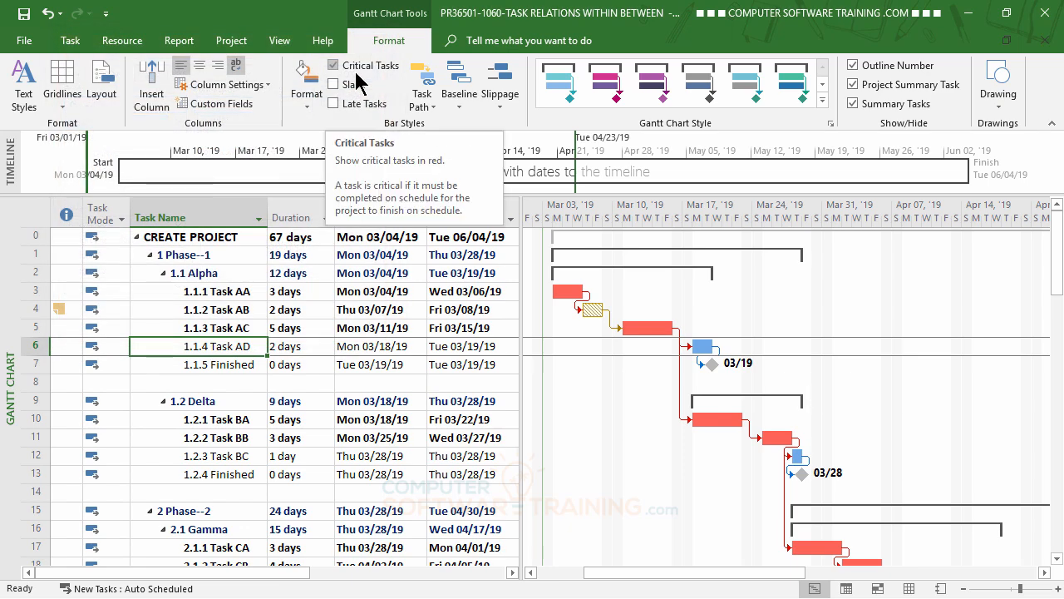
Set the Noncritical Tasks text style to bold and apply it to the task table.
left_click(28, 104)
left_click(251, 70)
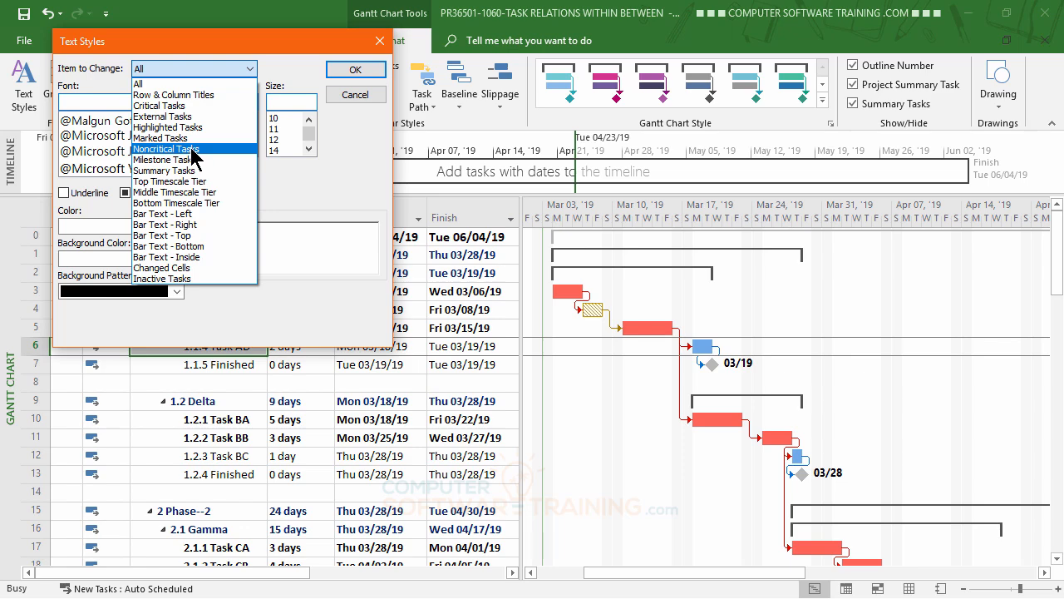
left_click(192, 150)
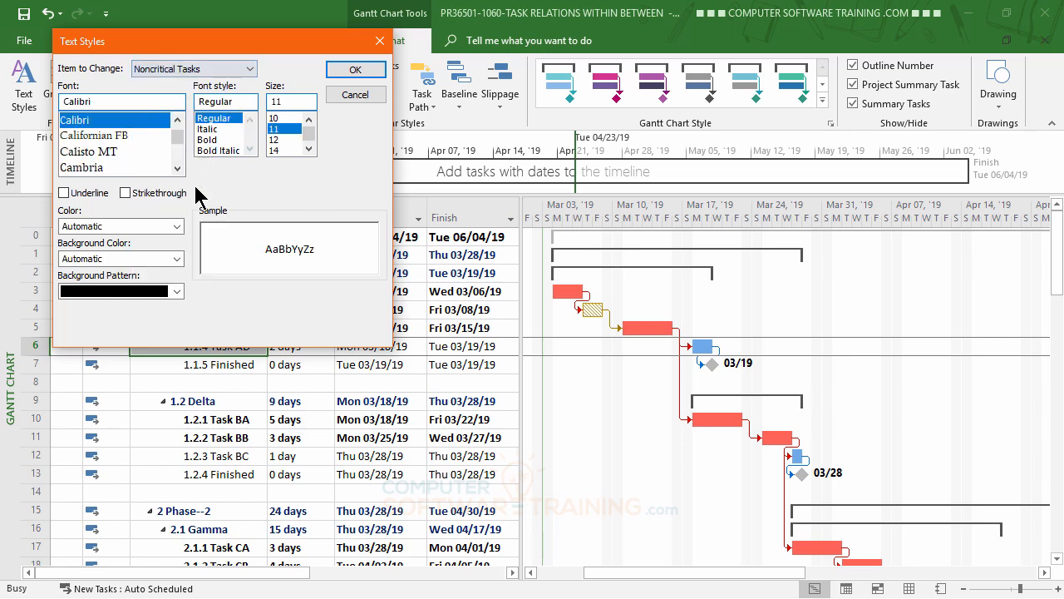
left_click(216, 139)
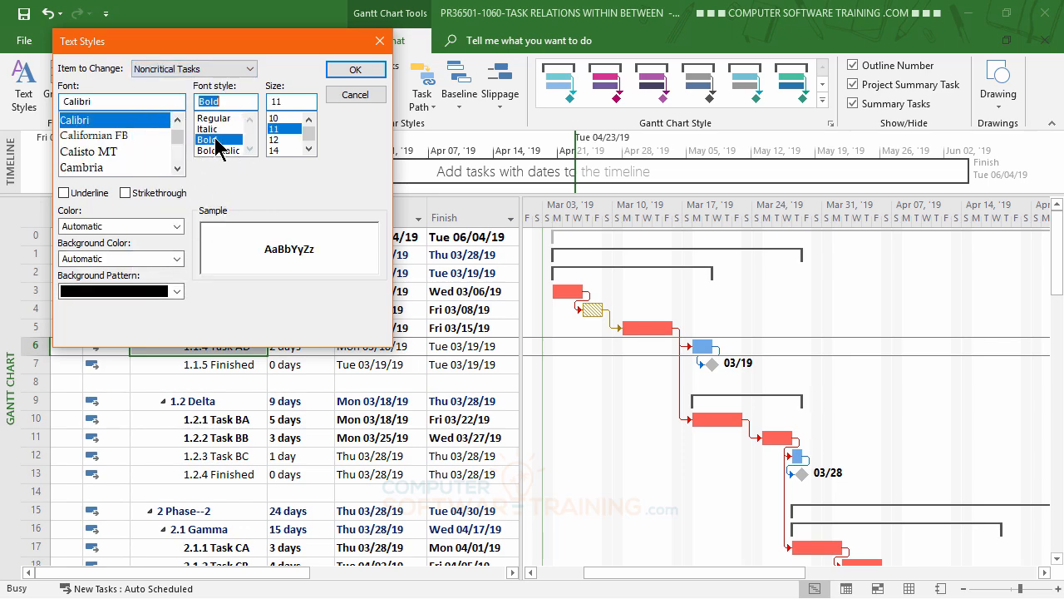
left_click(359, 74)
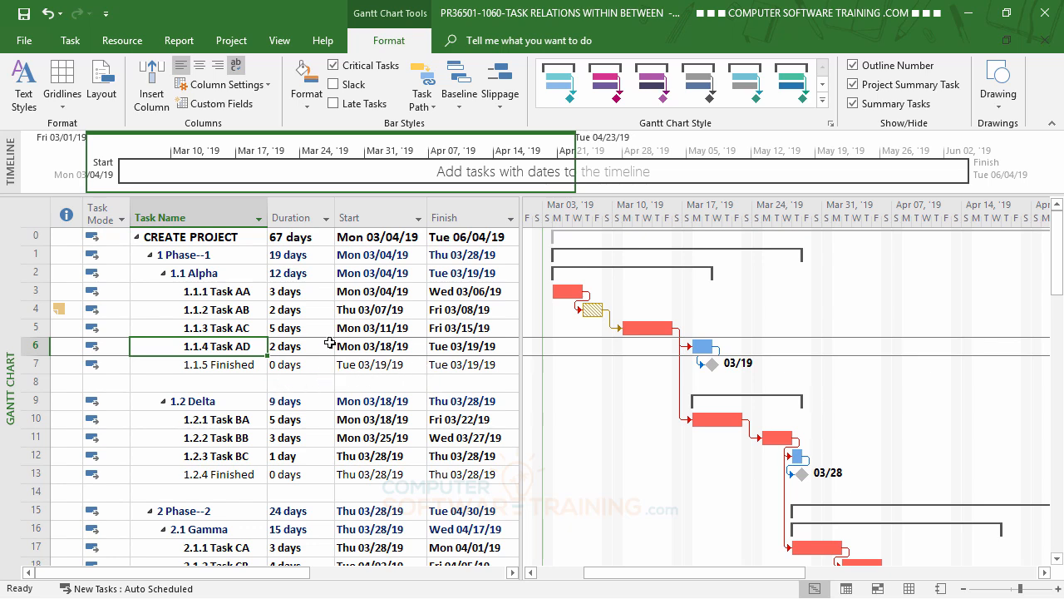
Set the Milestone Tasks text style to bold italic with a medium shade of the theme light gray and apply it.
left_click(22, 87)
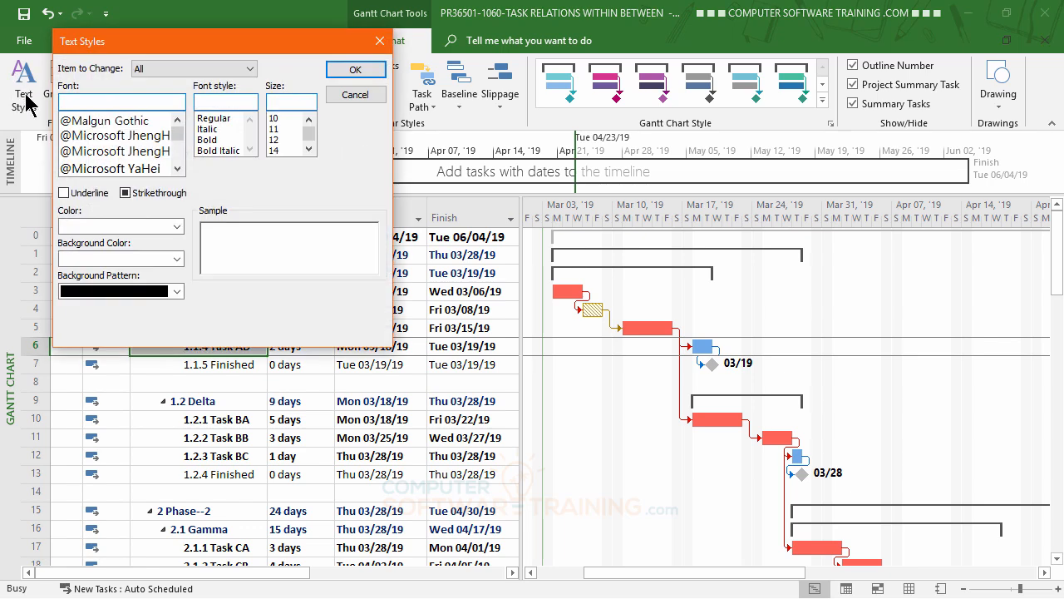
left_click(212, 68)
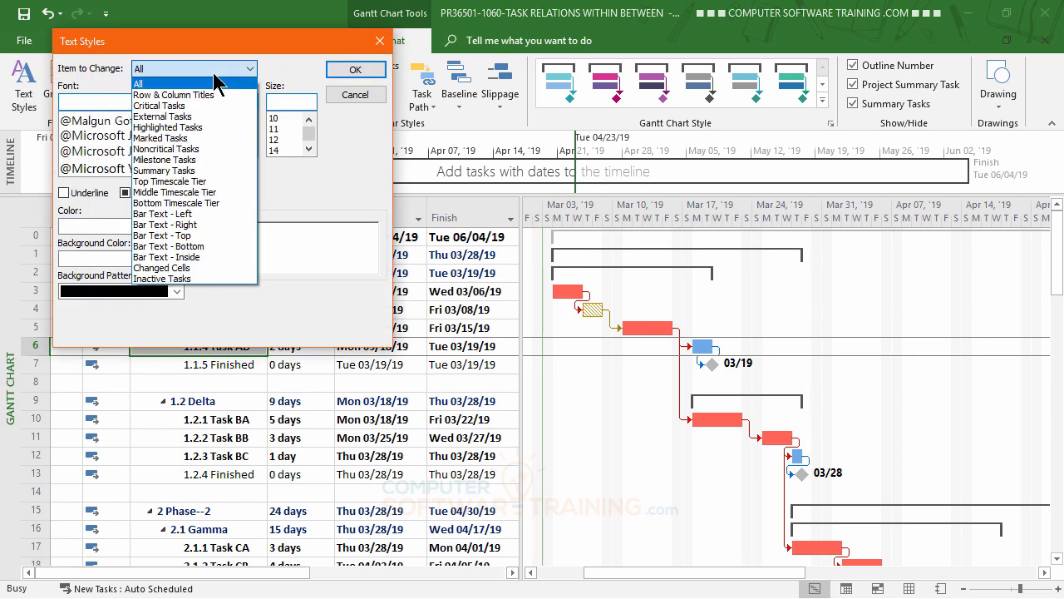
left_click(176, 160)
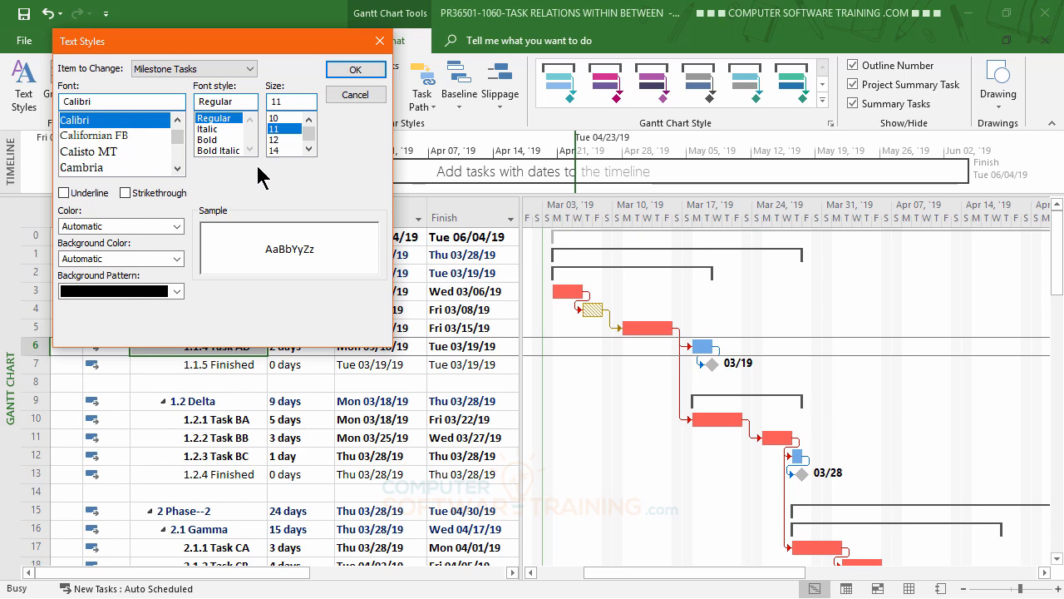
left_click(211, 130)
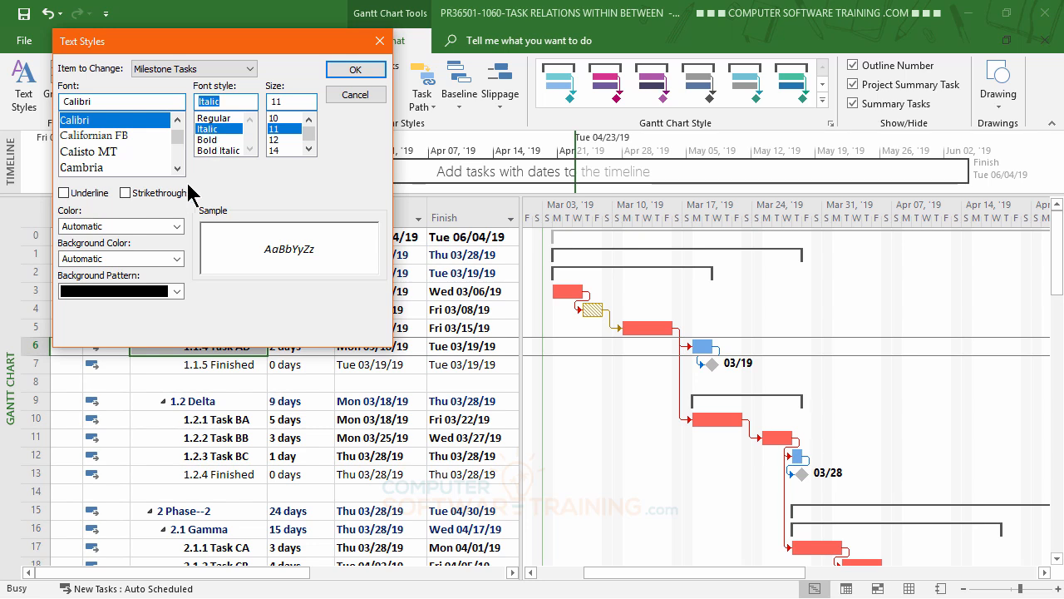
left_click(219, 151)
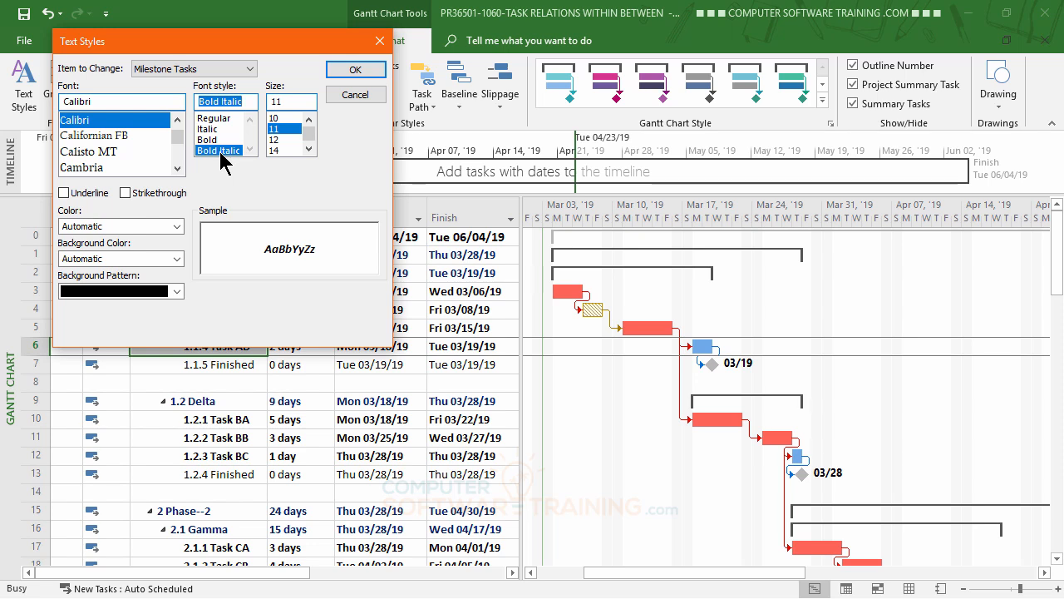
left_click(177, 226)
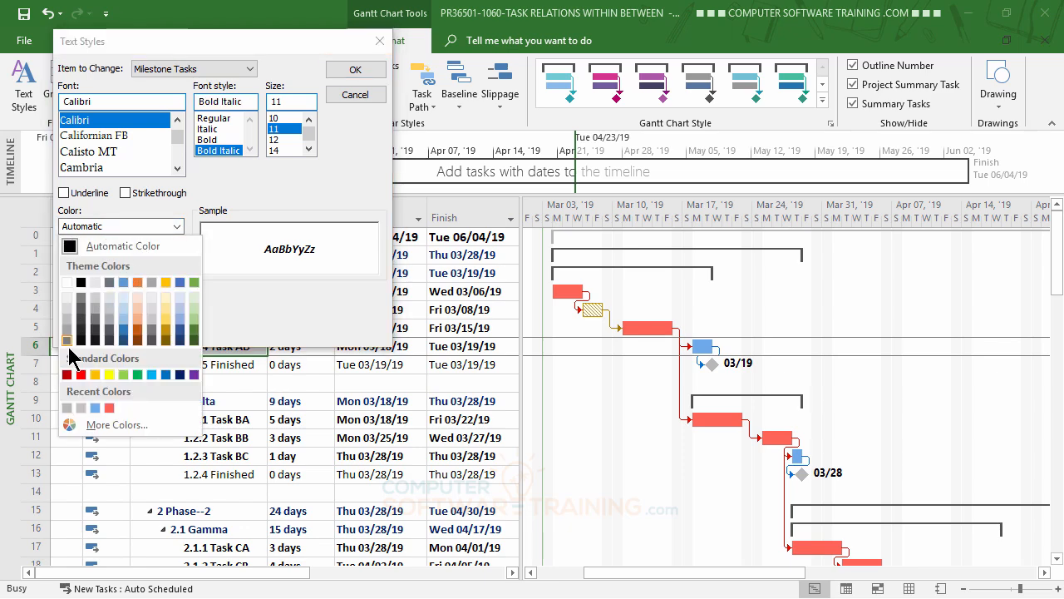
left_click(96, 313)
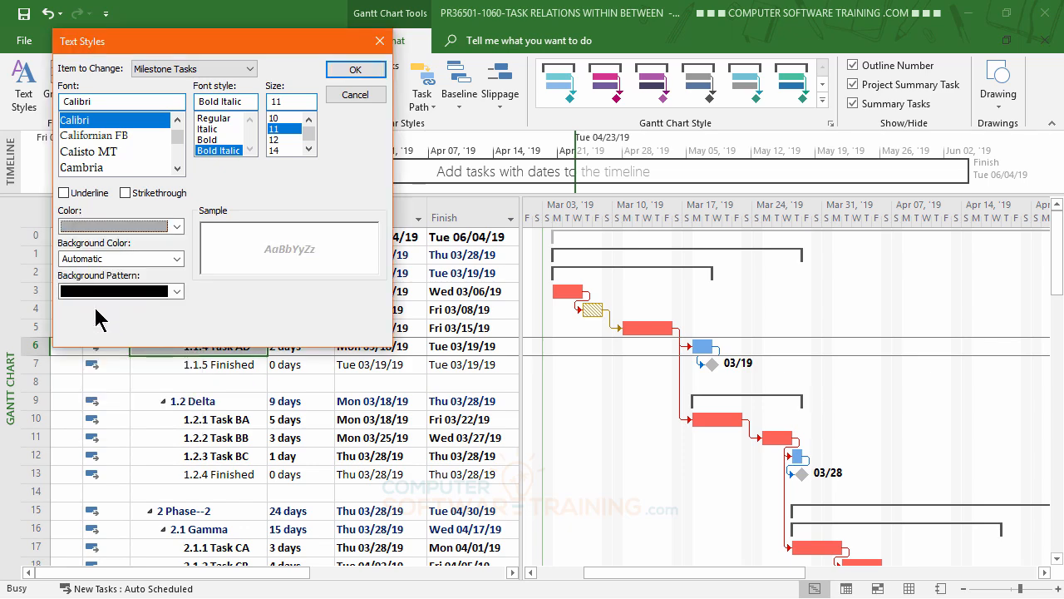
left_click(352, 73)
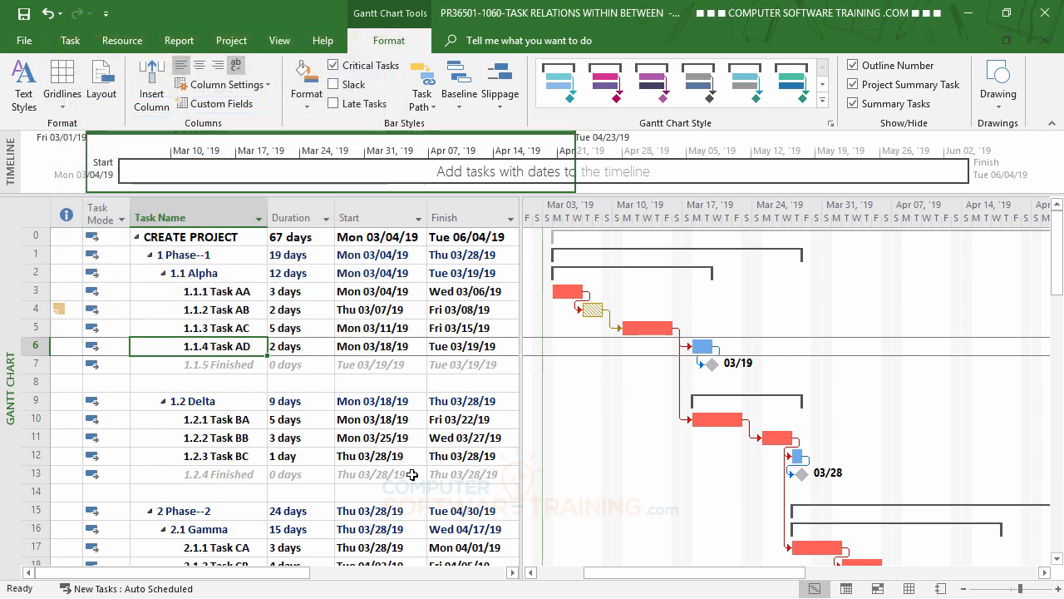
Change the Milestone Tasks text color to the next darker shade of the theme light gray and apply it.
left_click(24, 94)
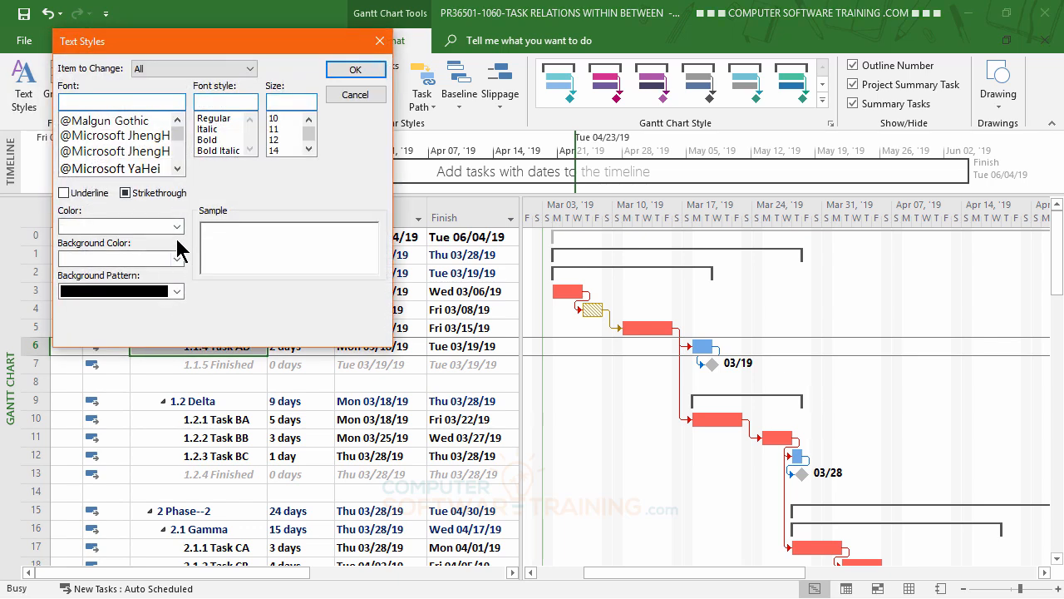
left_click(250, 68)
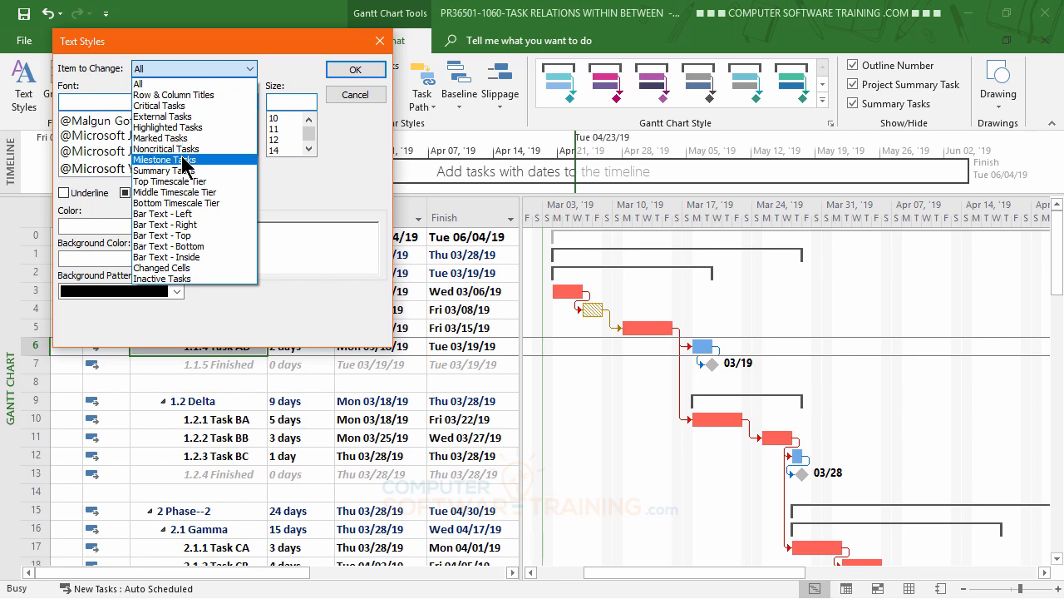
left_click(183, 160)
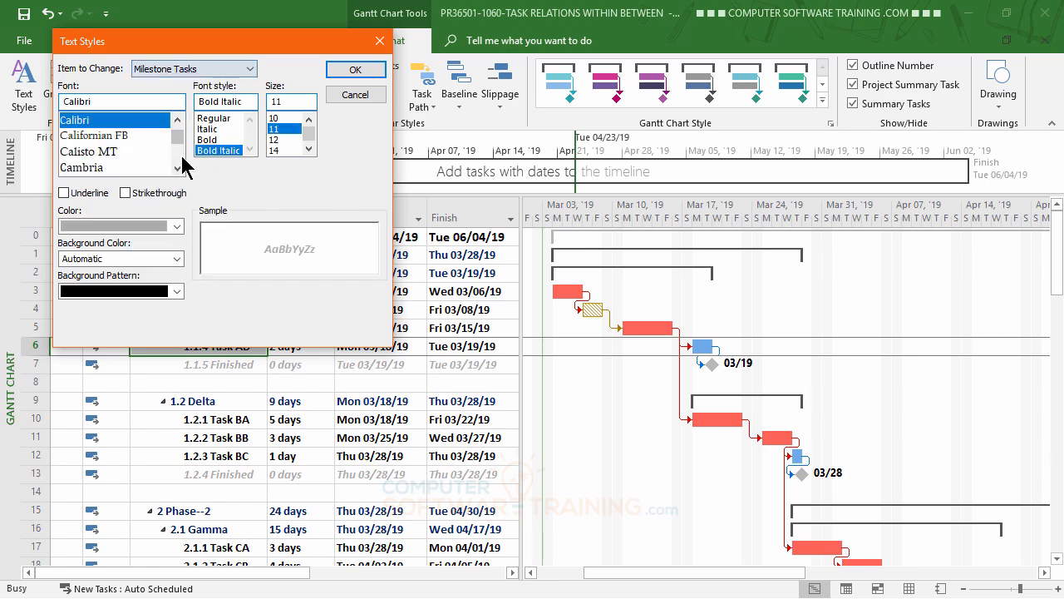
left_click(177, 227)
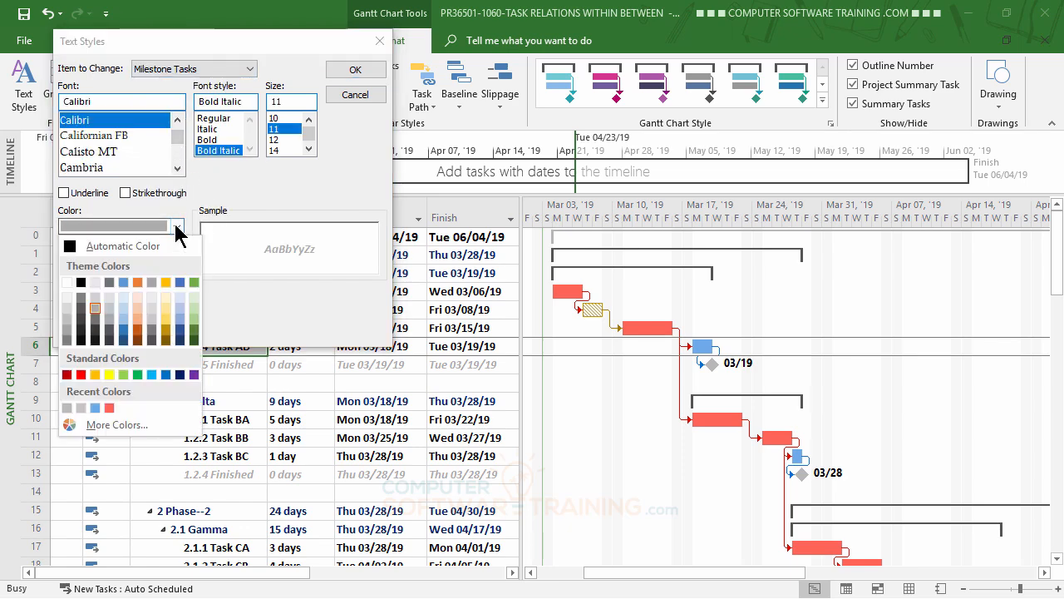
left_click(97, 320)
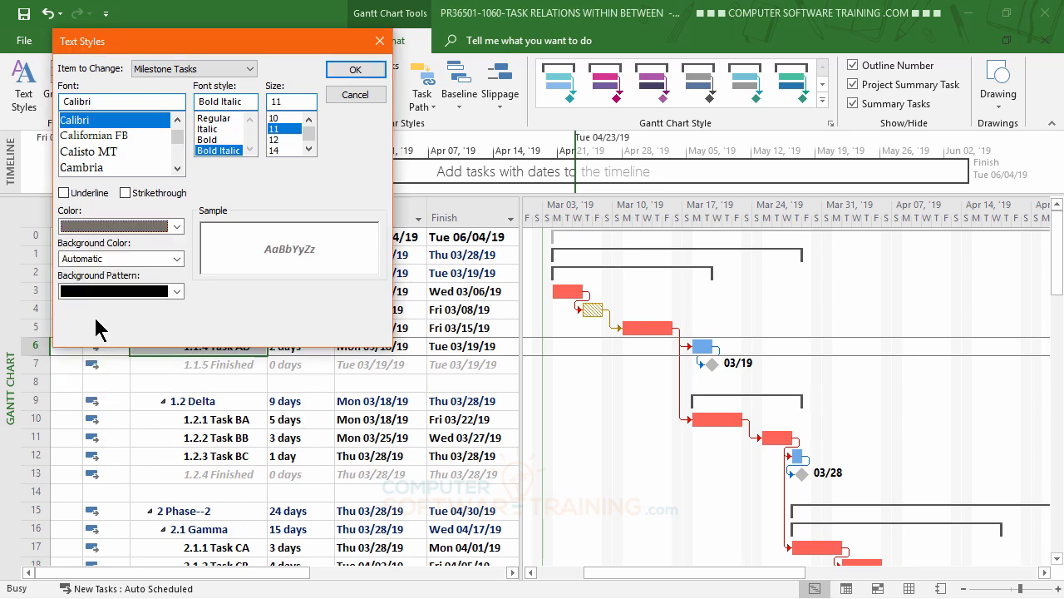
left_click(353, 70)
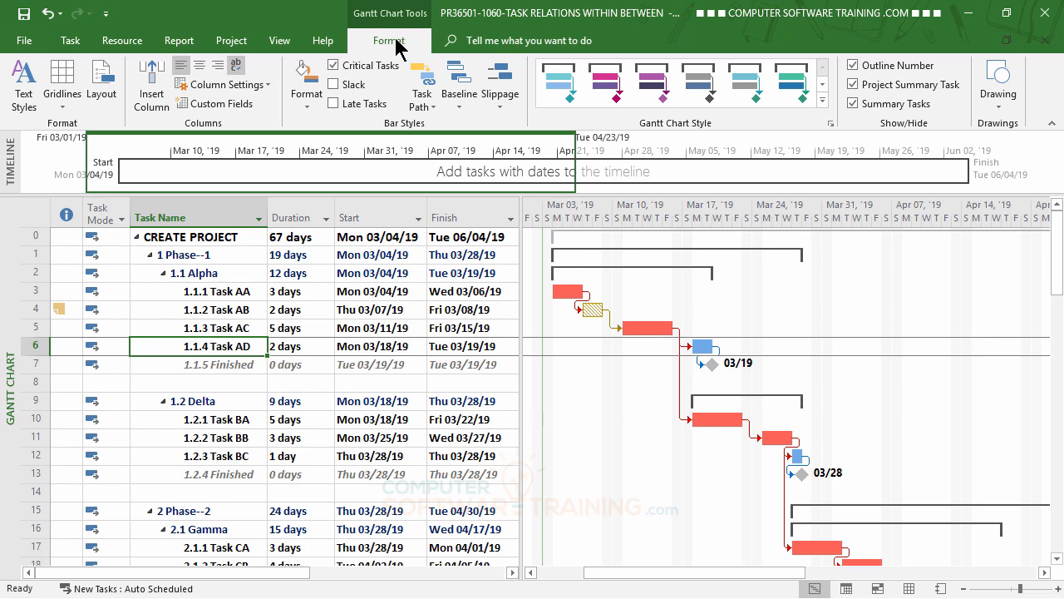
Set the Middle Timescale Tier text style to bold in theme black and apply it to the Gantt chart's timescale.
left_click(25, 88)
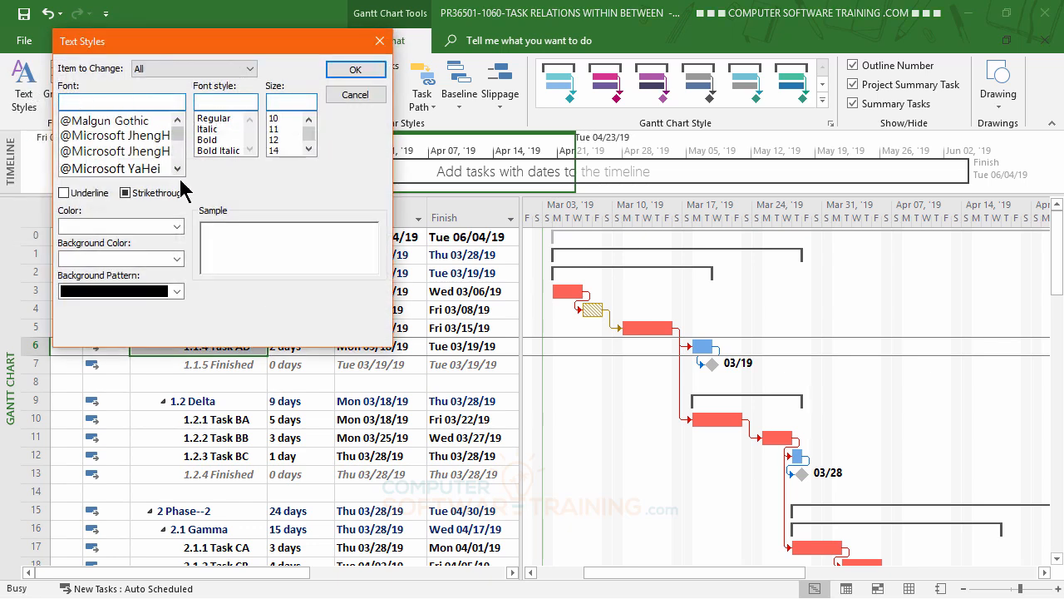
left_click(250, 70)
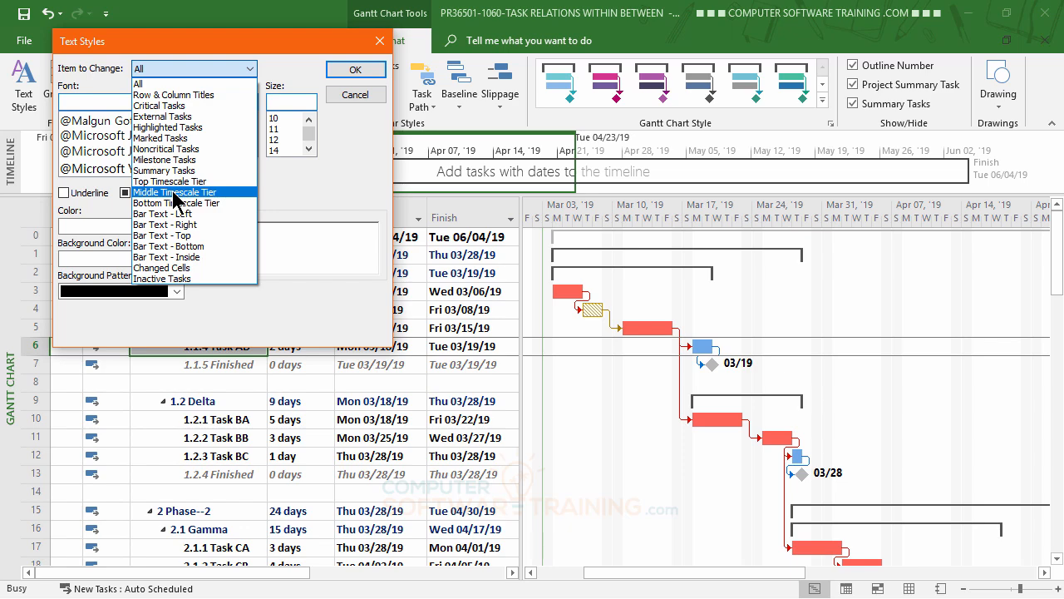
left_click(173, 193)
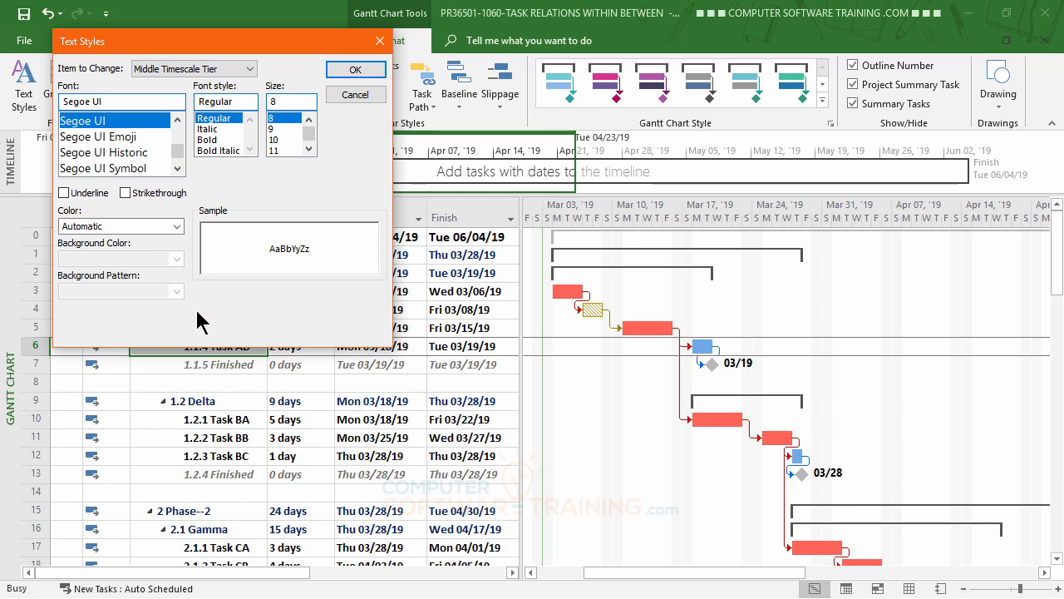
left_click(177, 226)
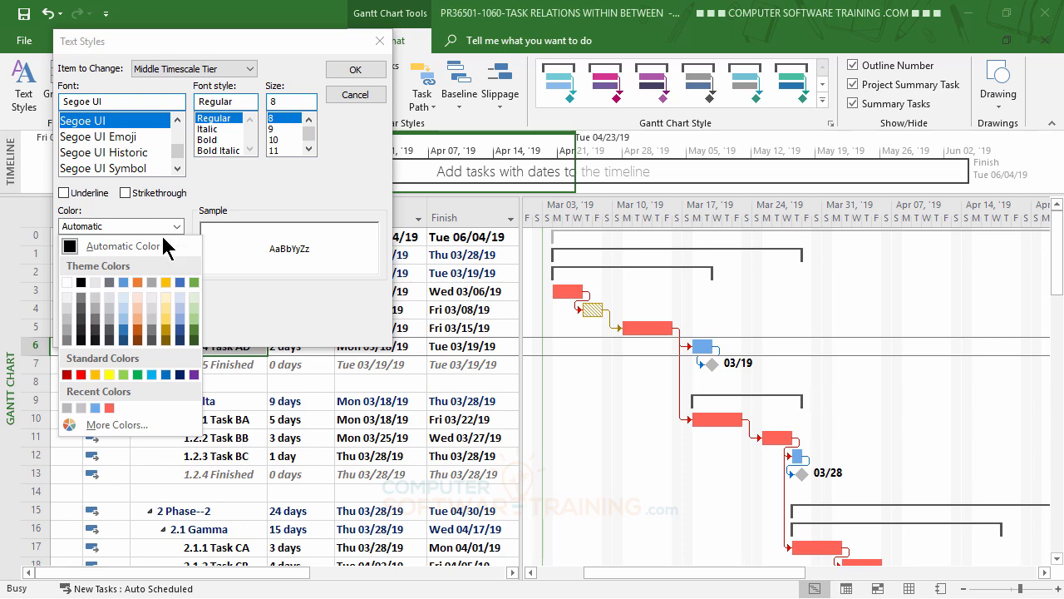
left_click(81, 282)
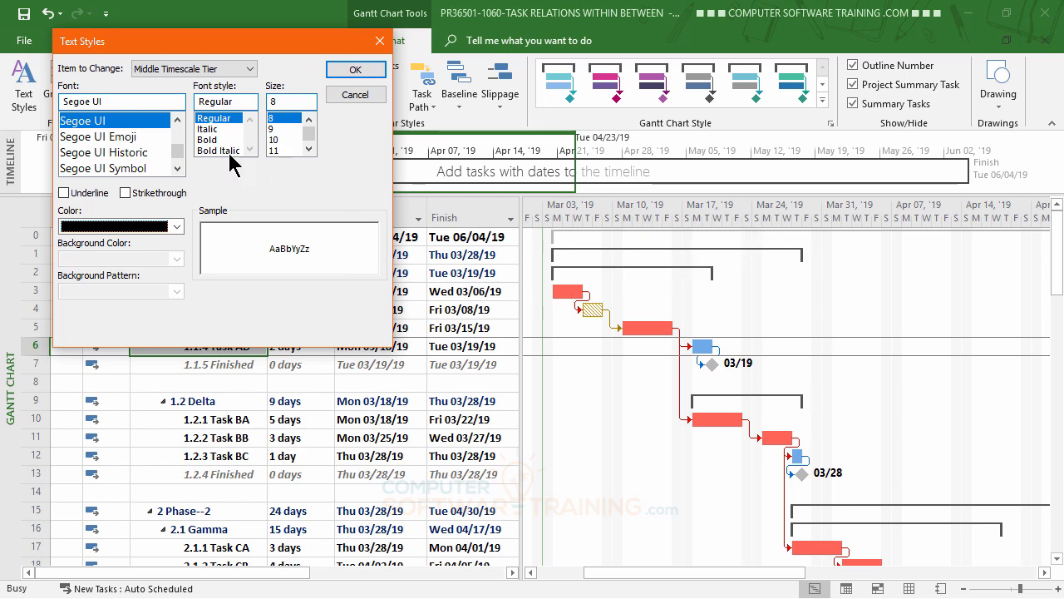
left_click(212, 141)
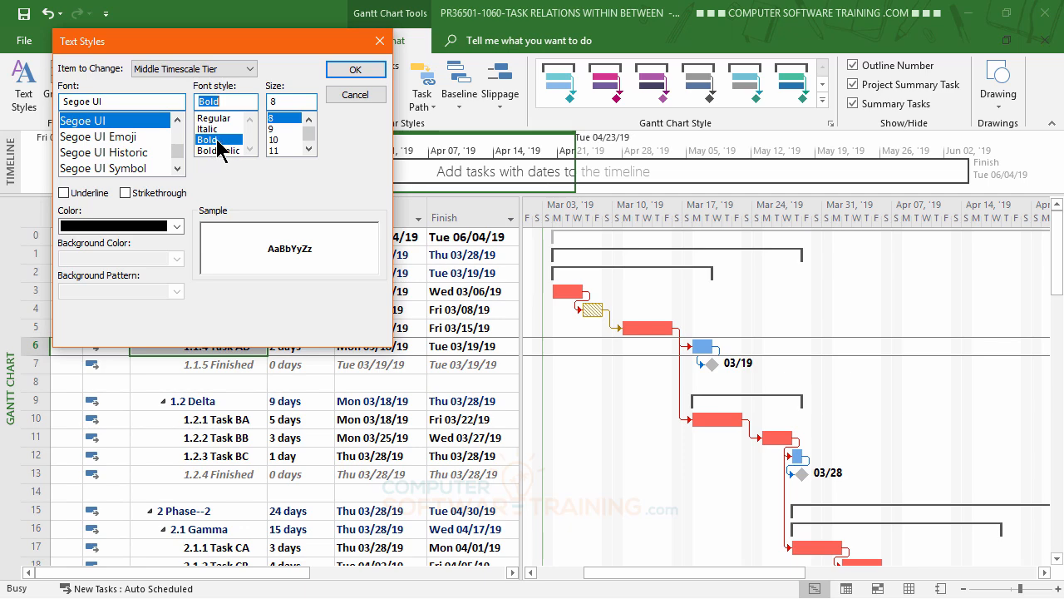
left_click(353, 71)
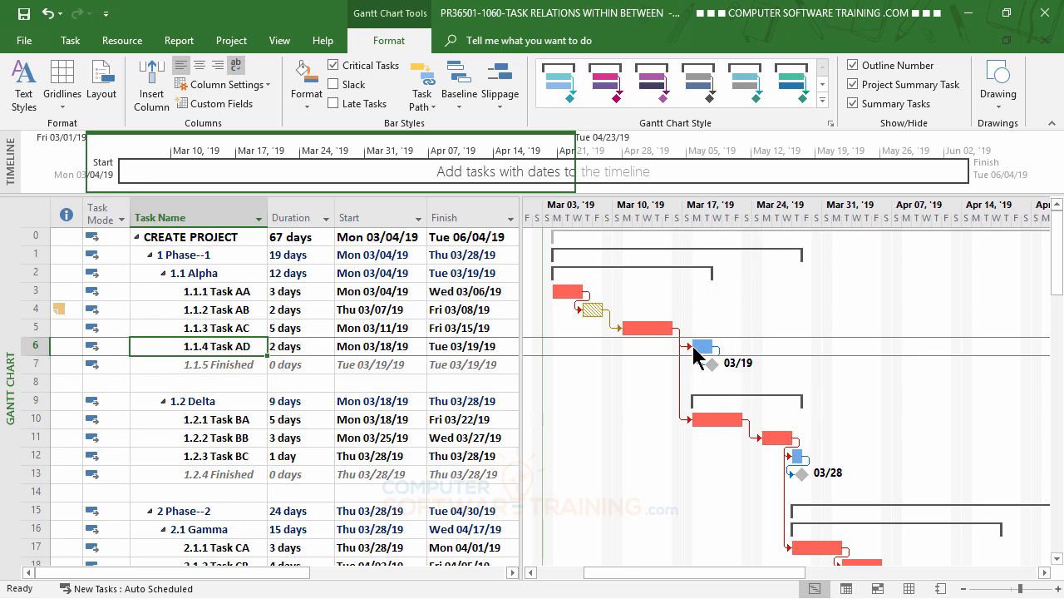
Change the Middle Timescale Tier text color to the lightest gray shade of the theme black and apply it.
left_click(28, 87)
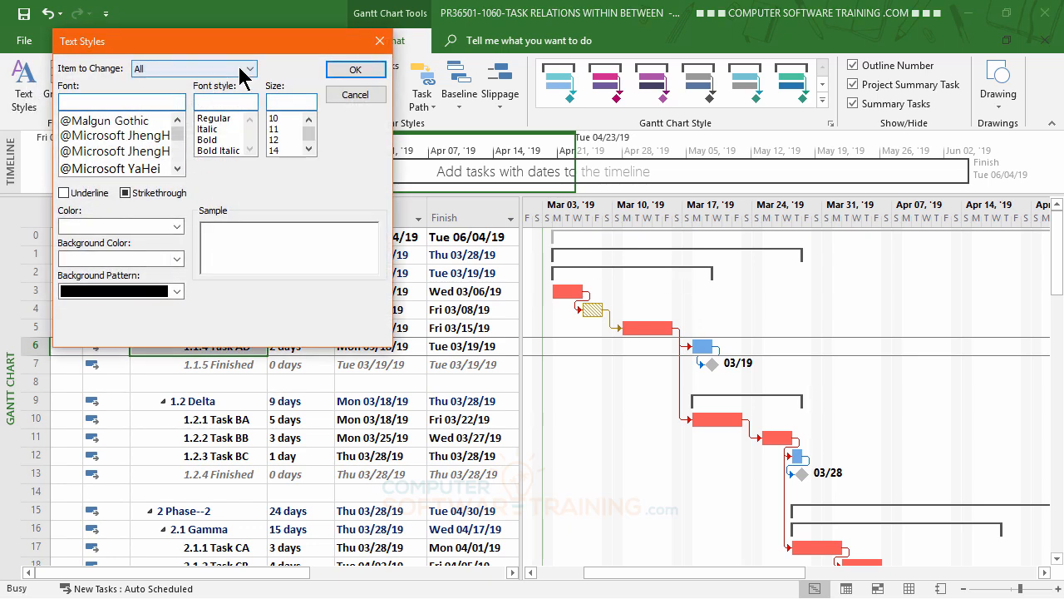
left_click(234, 73)
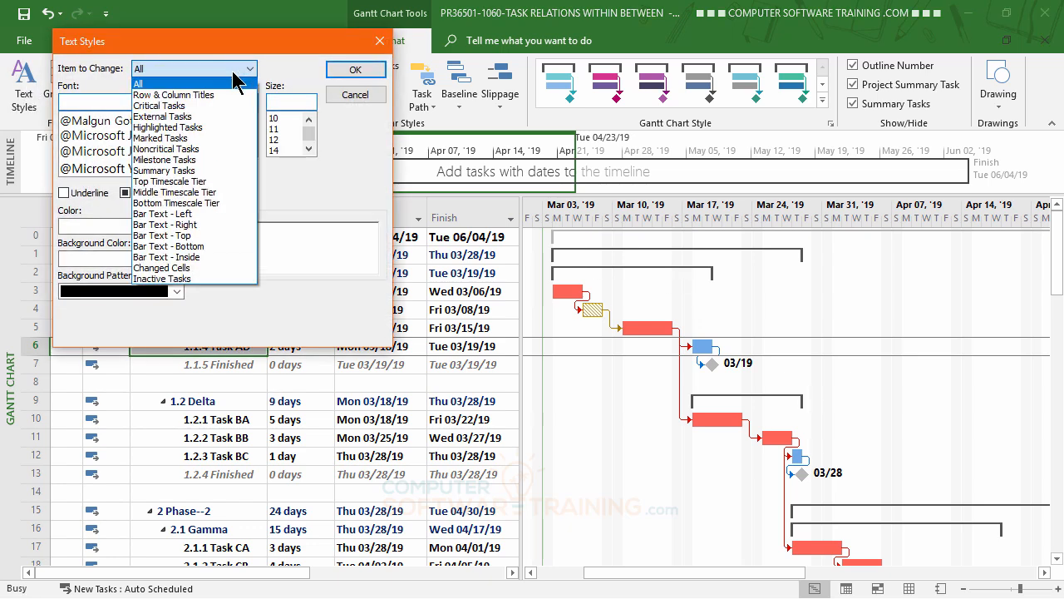
left_click(185, 199)
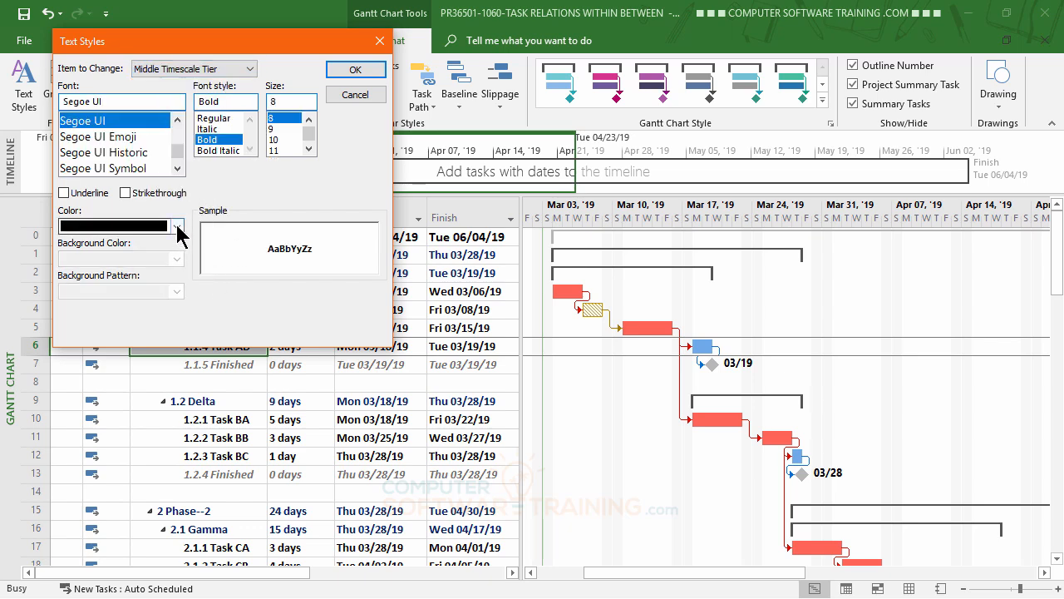
left_click(177, 227)
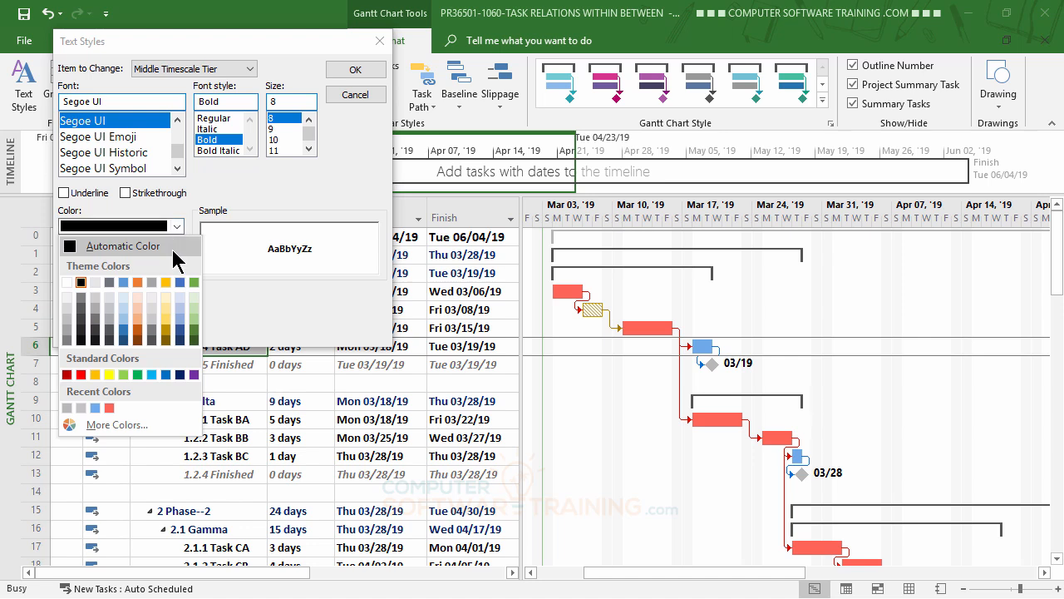
left_click(80, 298)
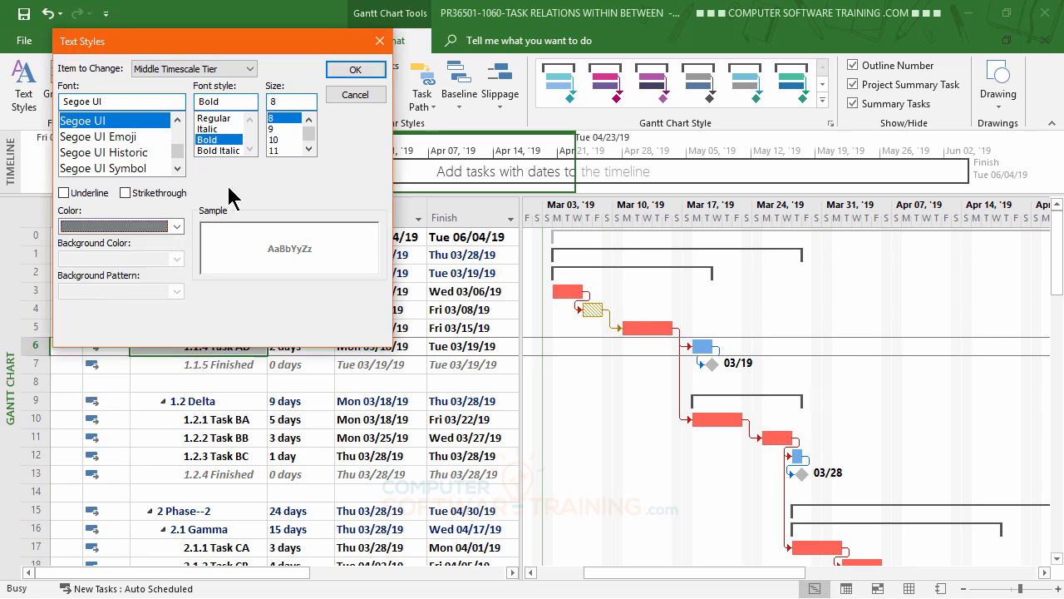
left_click(355, 70)
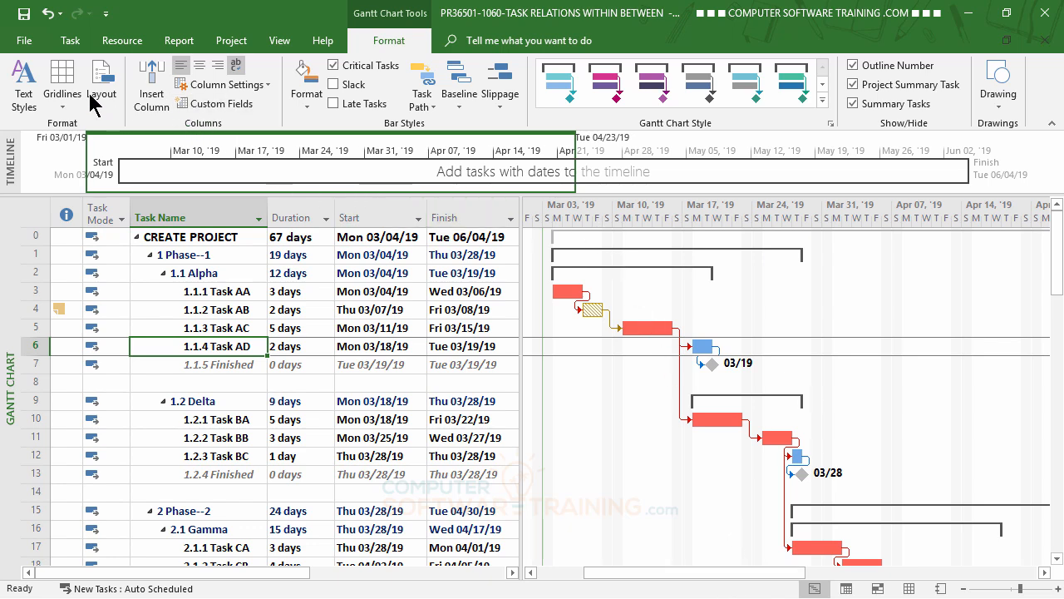
Set the Bottom Timescale Tier text style to bold and apply it to the Gantt chart's timescale.
left_click(24, 84)
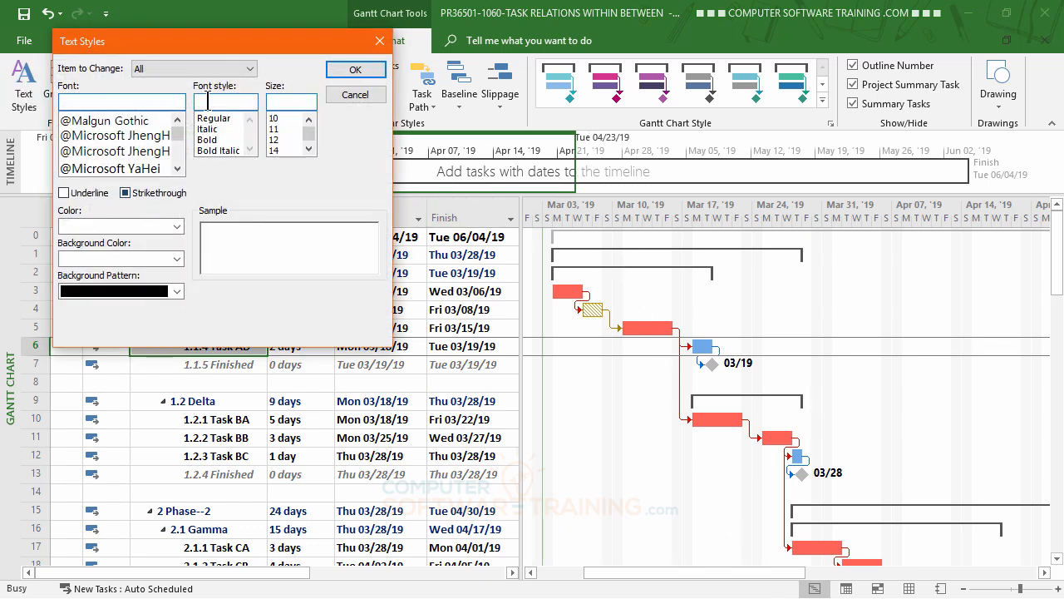
left_click(249, 68)
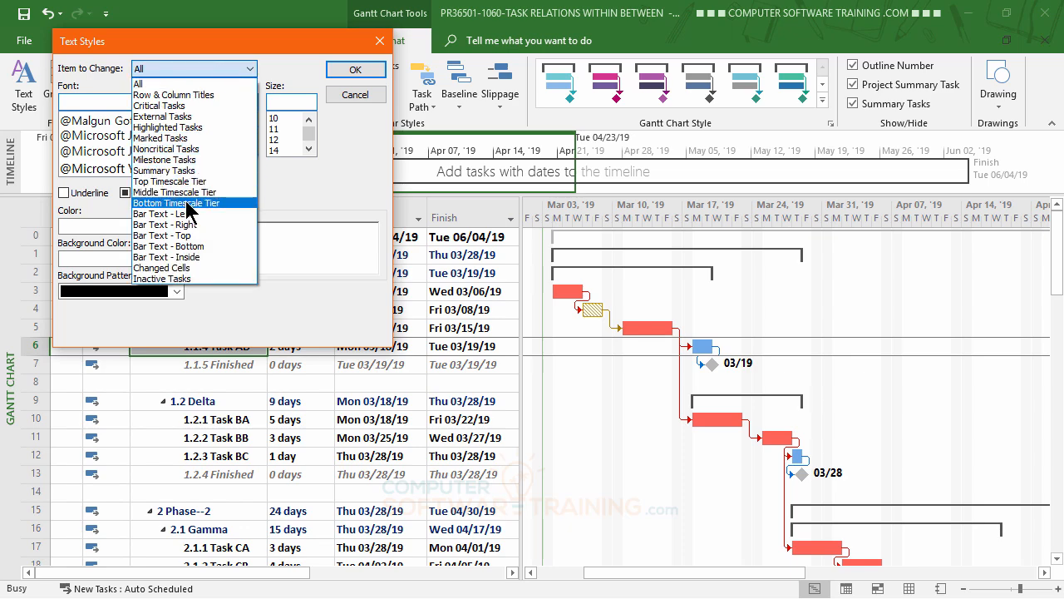
left_click(189, 203)
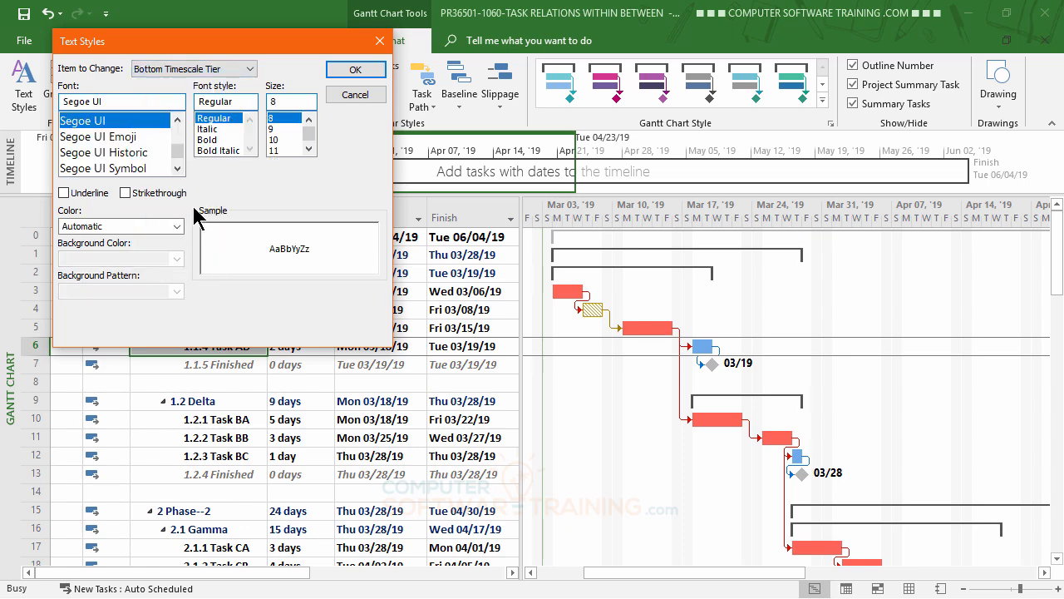
left_click(208, 140)
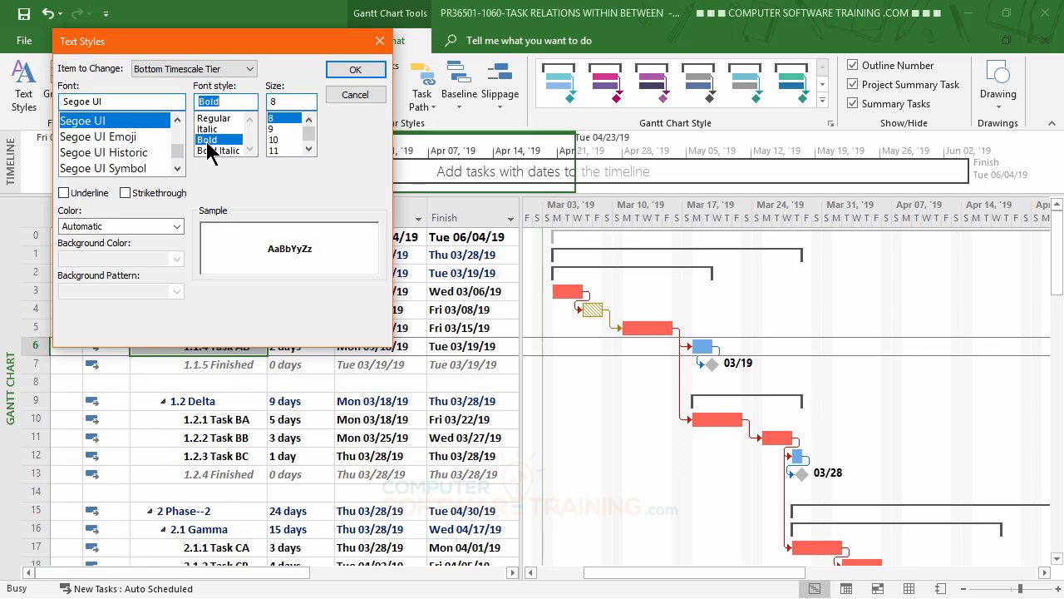
left_click(355, 71)
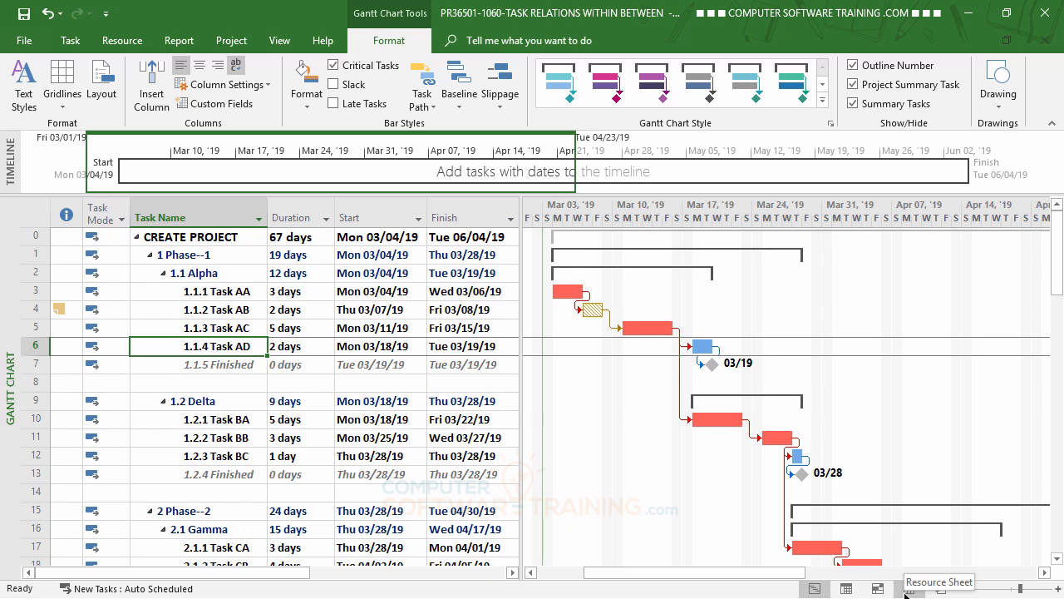
Return the Bottom Timescale Tier text style to Regular and apply it.
left_click(29, 104)
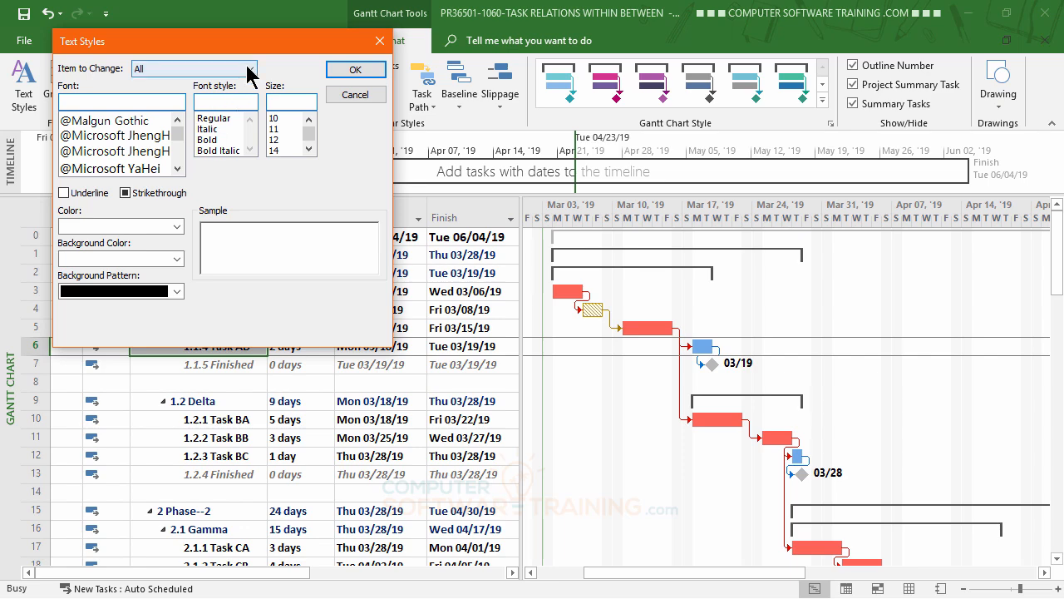
left_click(249, 70)
left_click(186, 203)
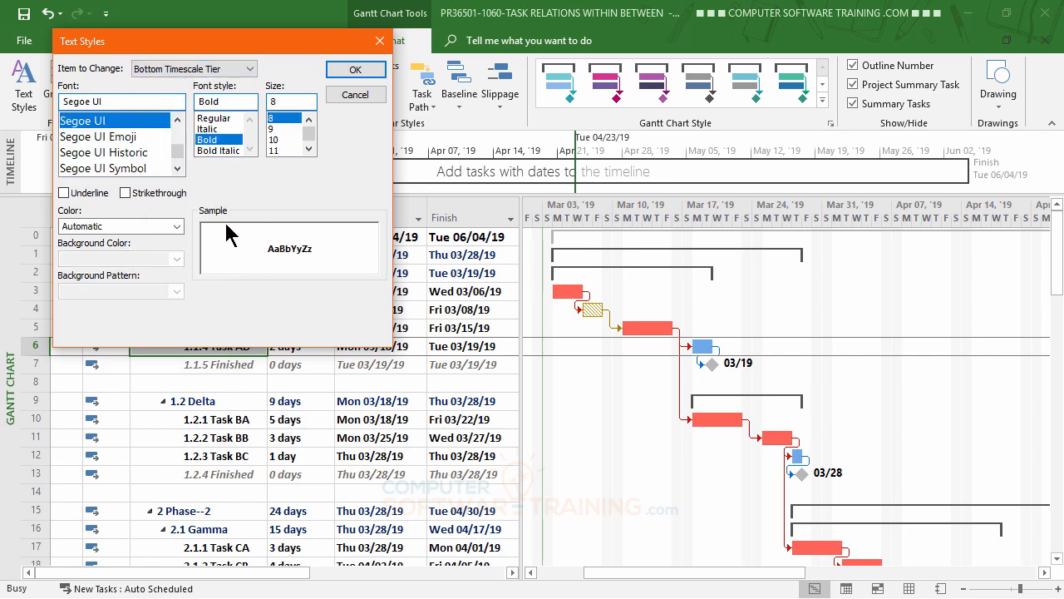
left_click(215, 118)
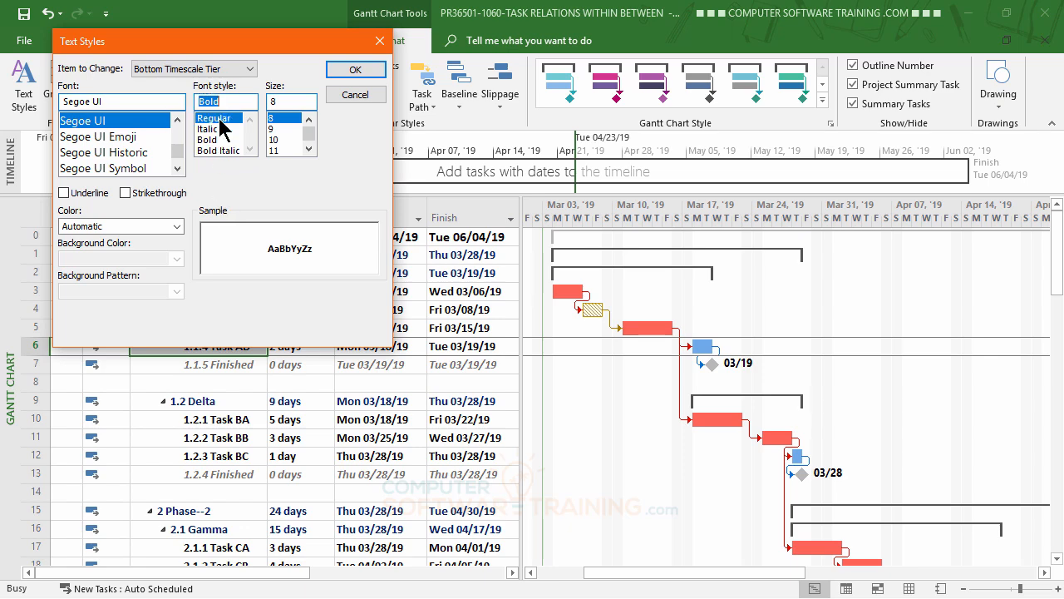
left_click(355, 72)
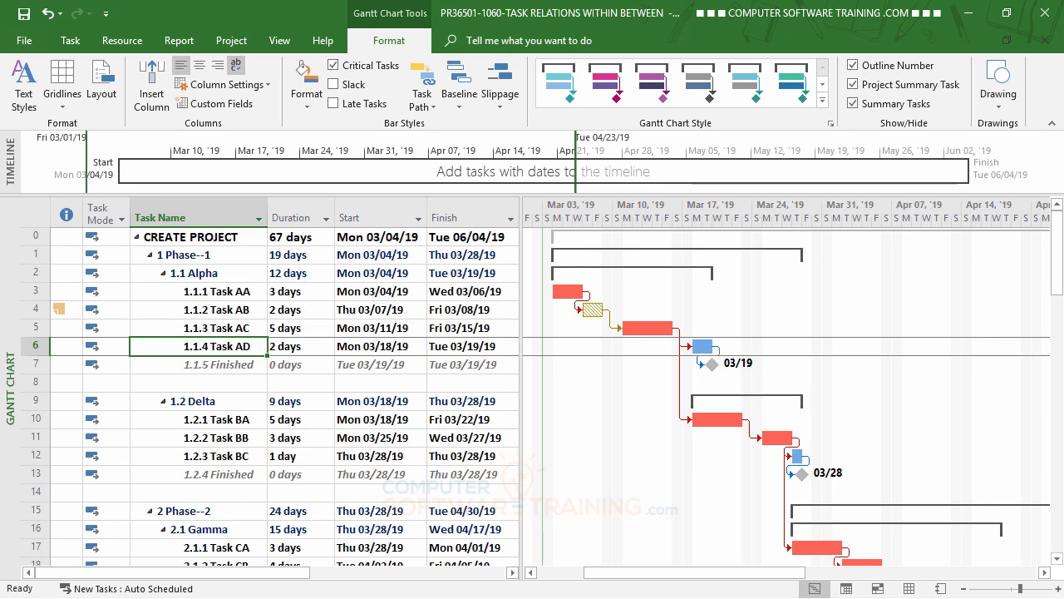
Set the timescale's non-working time color to the lightest shade of the theme gold and apply it to the Gantt chart.
double_click(830, 278)
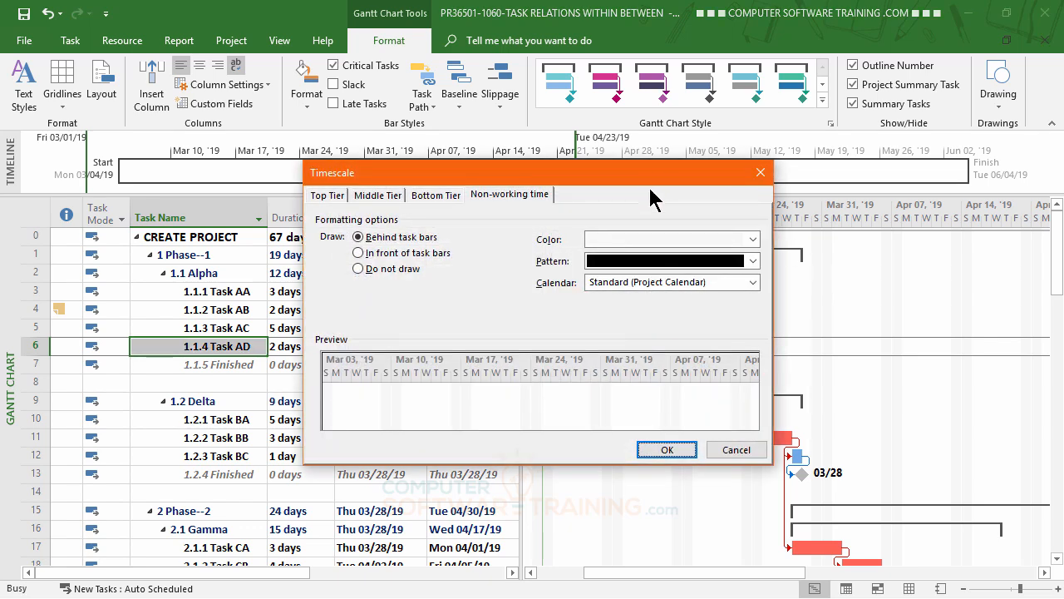
left_click_drag(649, 178, 598, 139)
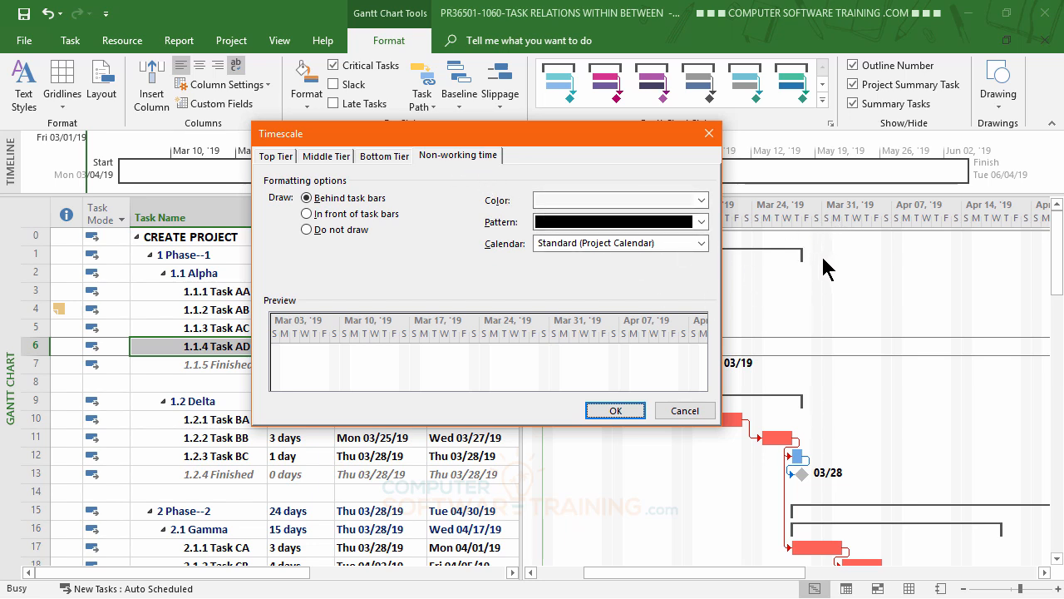
left_click(702, 200)
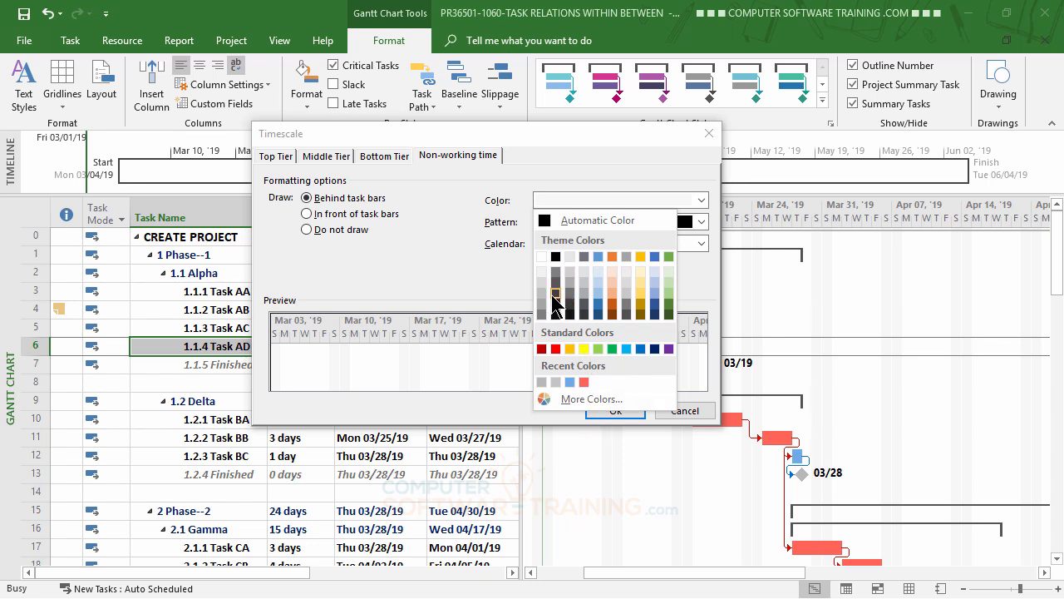
left_click(639, 271)
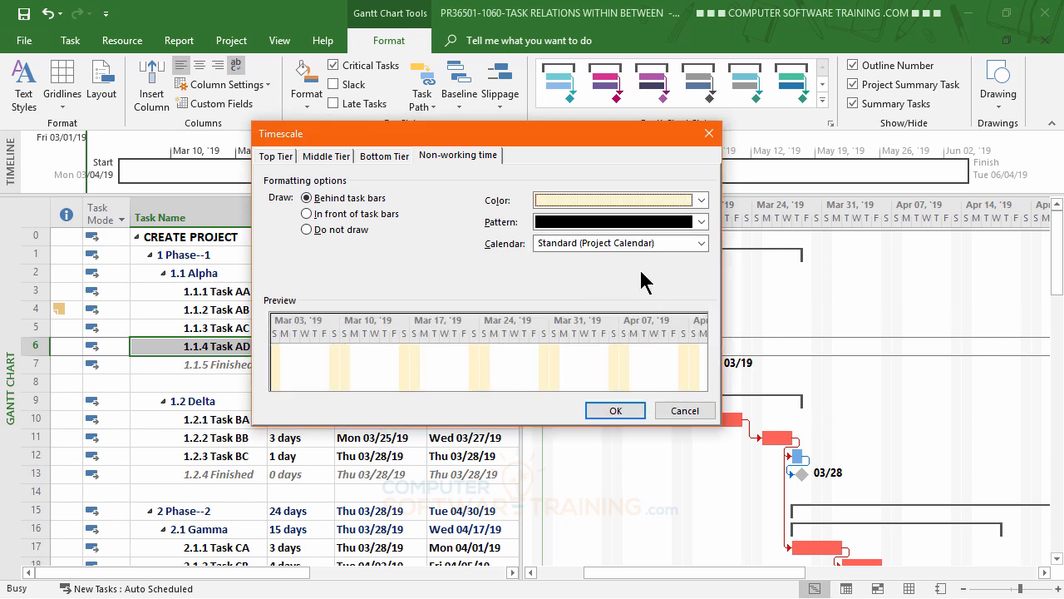
left_click(616, 411)
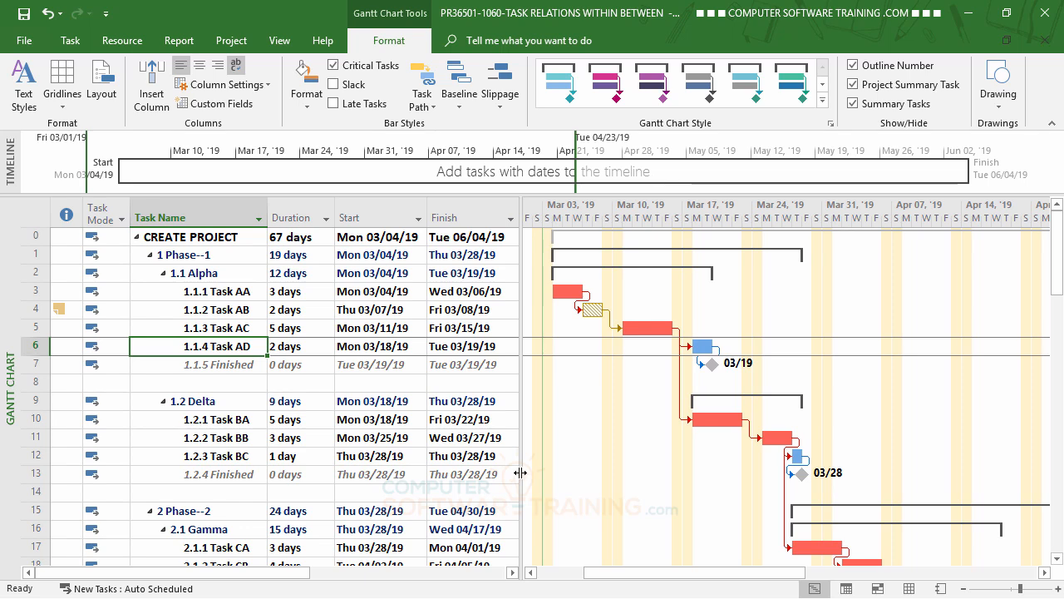
Lighten the non-working time color to a custom pale cream, RGB 255, 251, 239, and apply it.
double_click(826, 278)
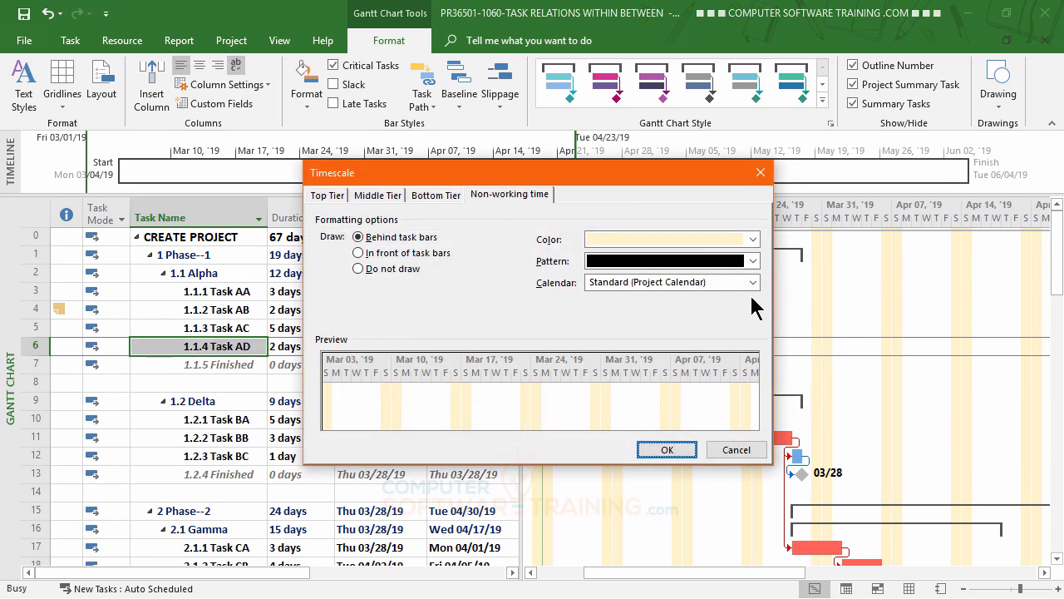
left_click(752, 241)
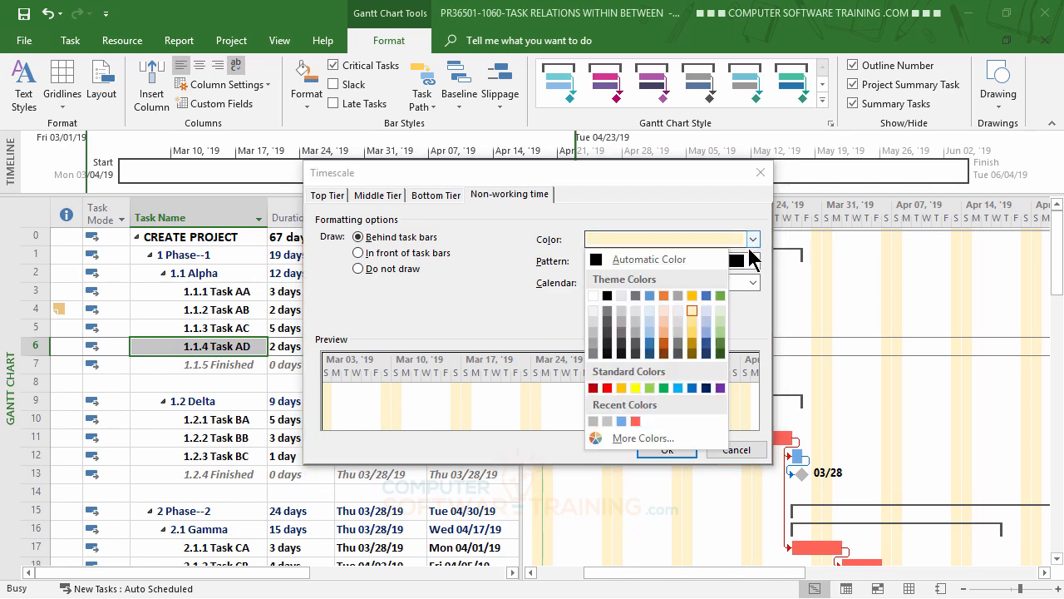
left_click(646, 438)
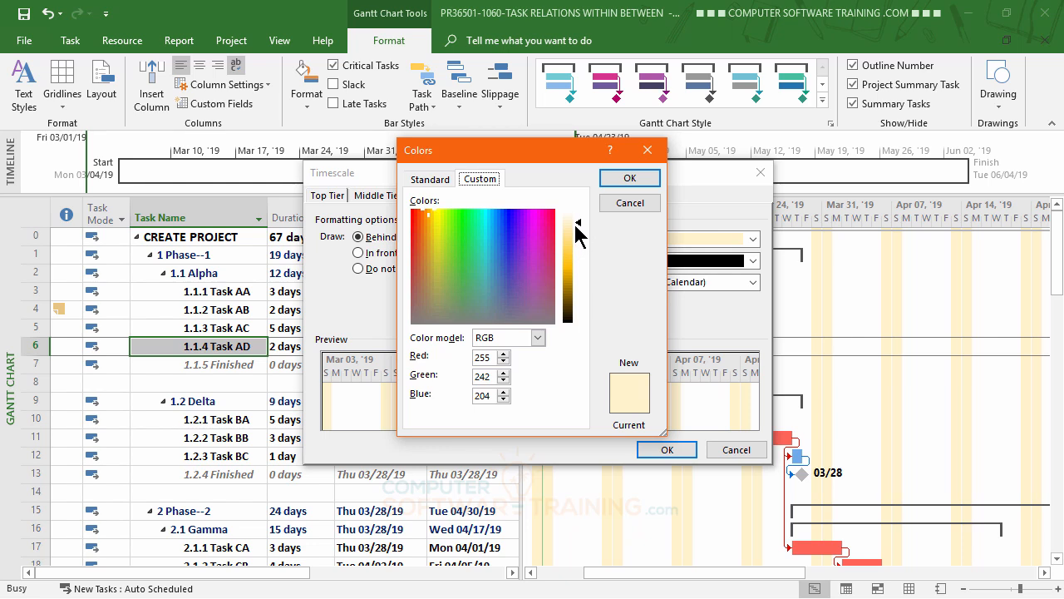
left_click(579, 221)
left_click_drag(580, 222, 581, 216)
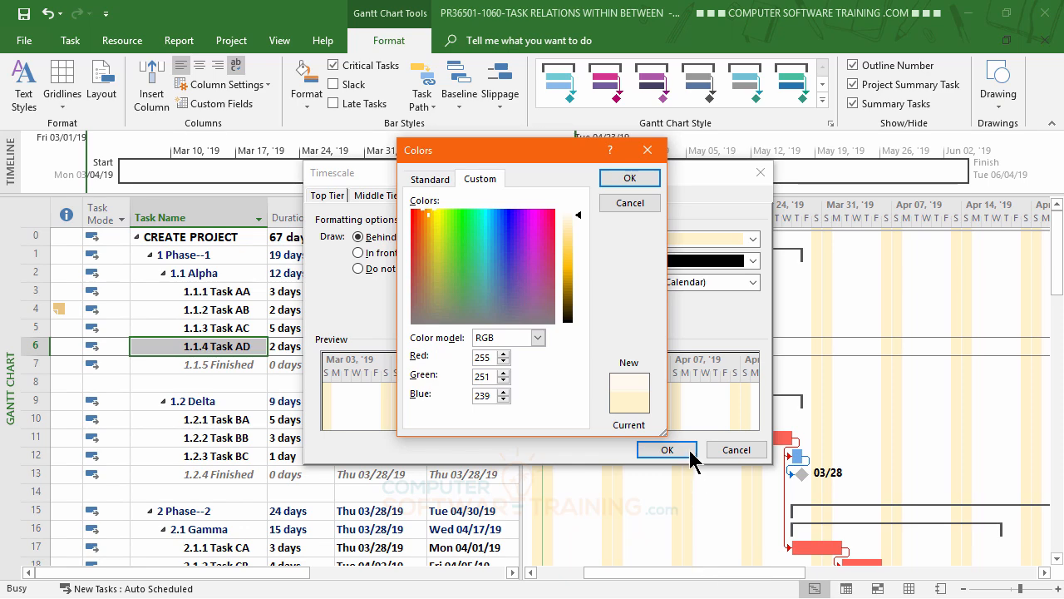
left_click(629, 178)
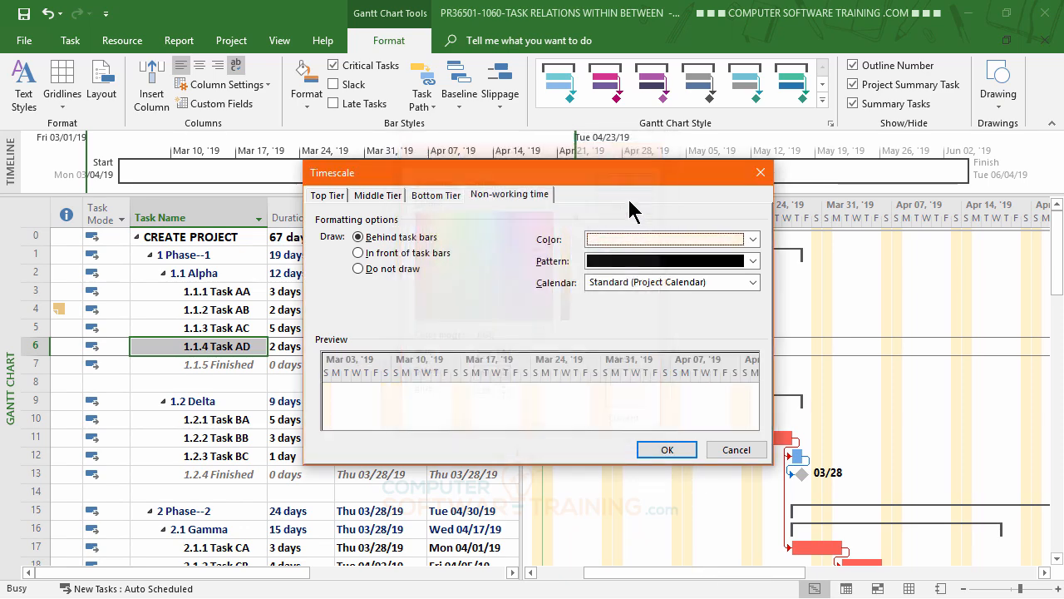
left_click(667, 450)
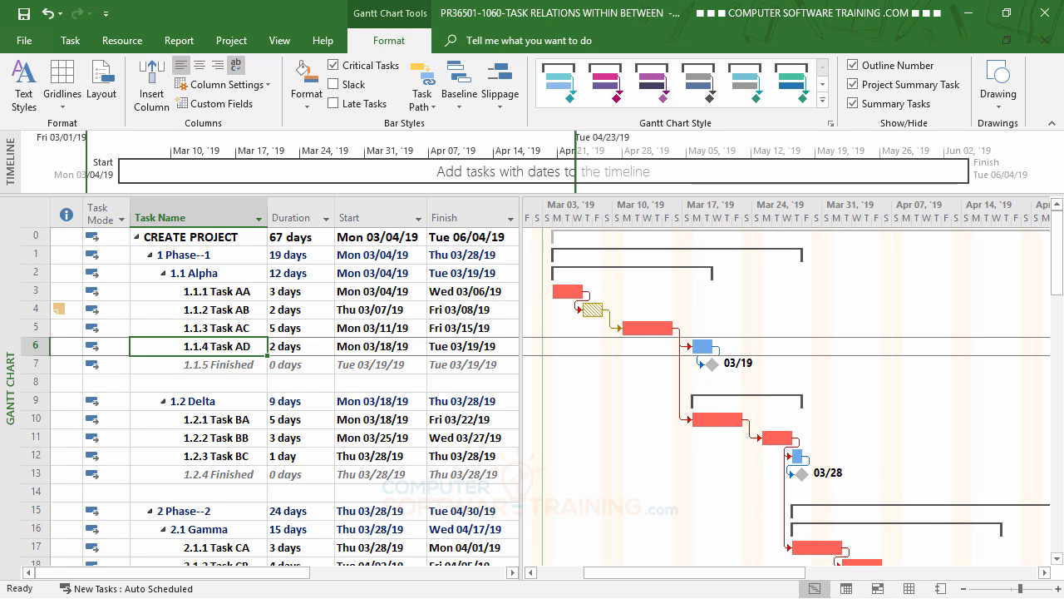
Change the non-working time color to the lightest gray shade of the theme white and apply it, then check the shading down the chart.
double_click(827, 270)
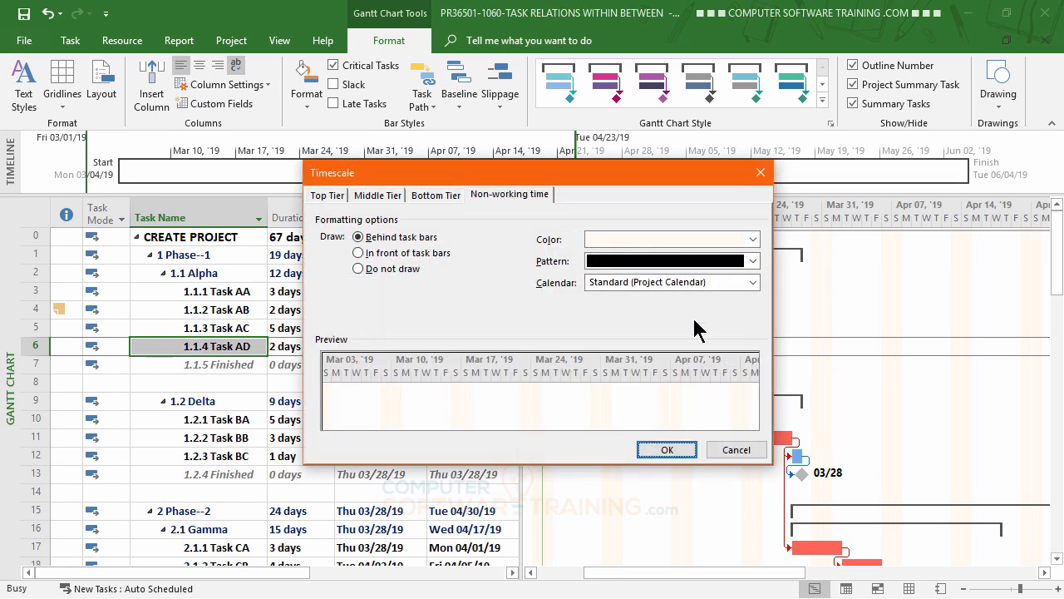
left_click(753, 240)
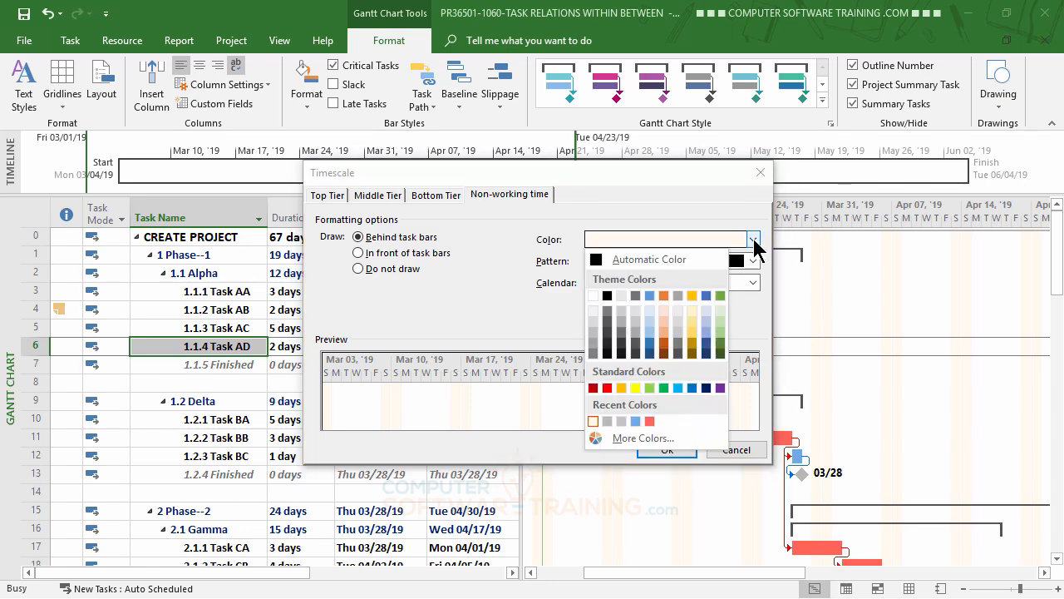
left_click(670, 260)
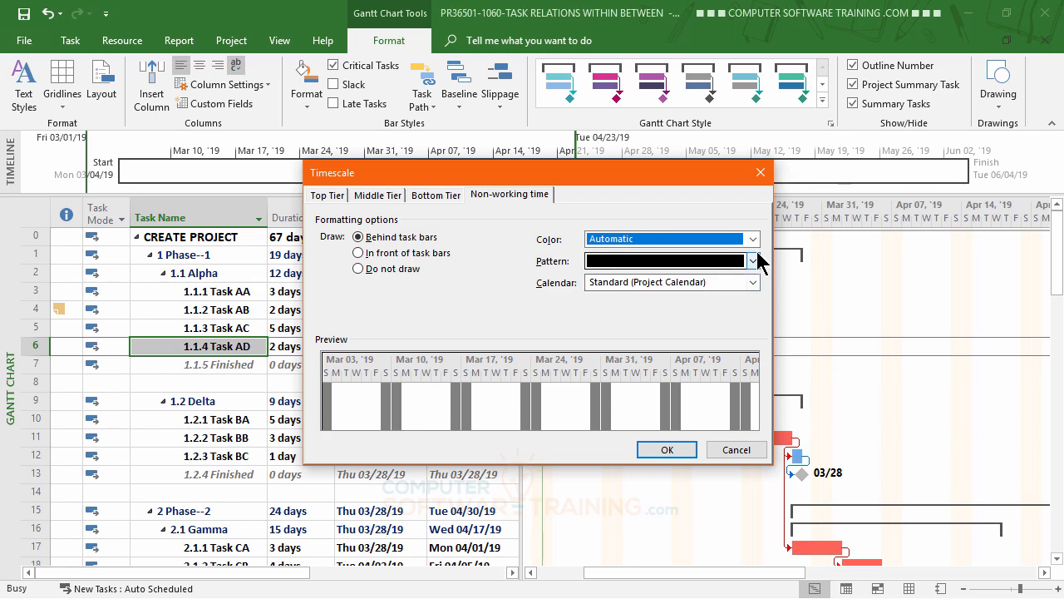
left_click(753, 239)
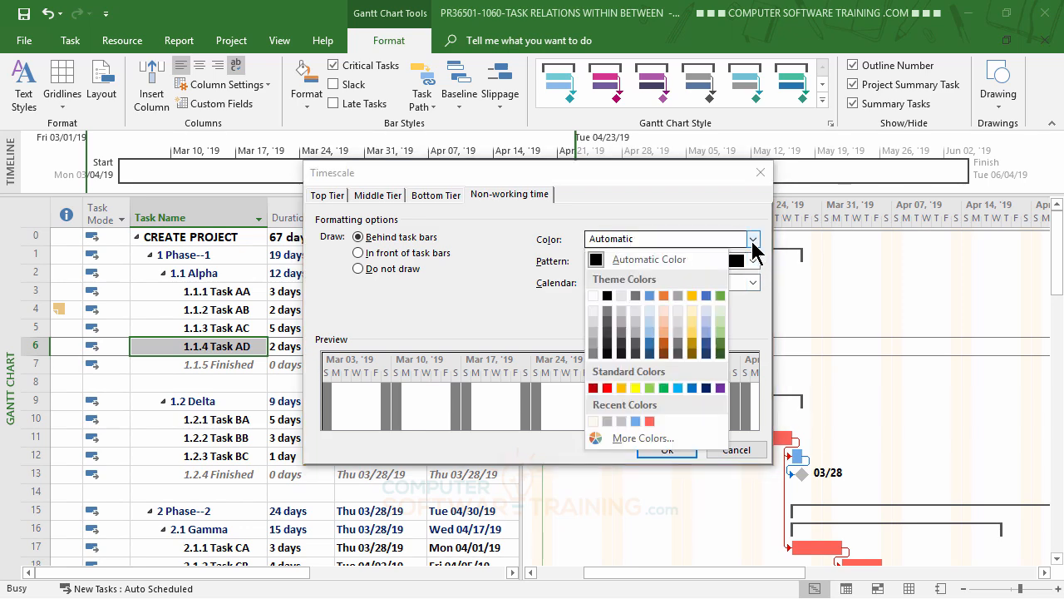
left_click(593, 312)
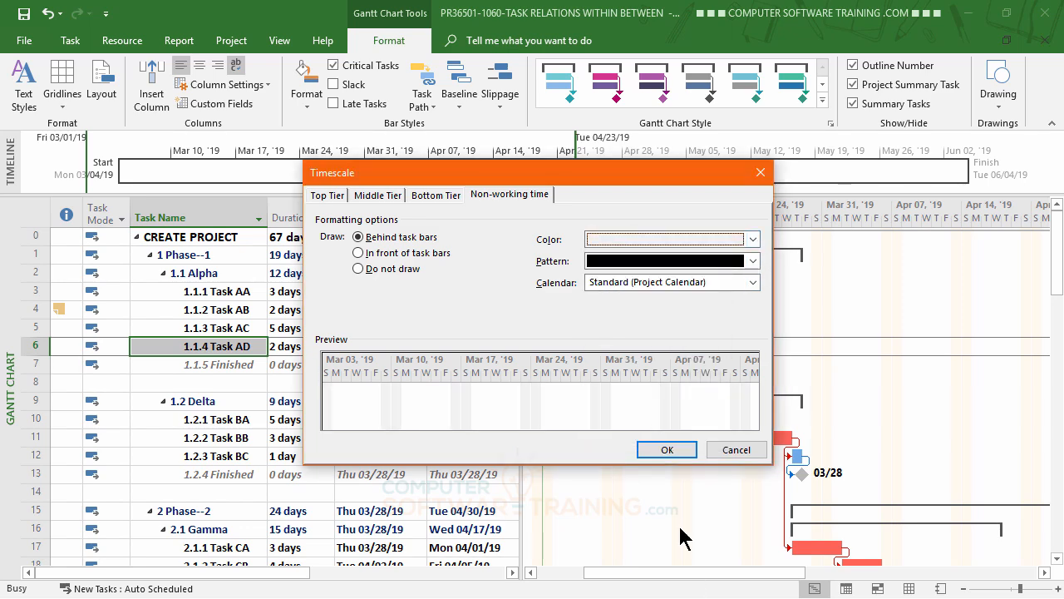
left_click(670, 450)
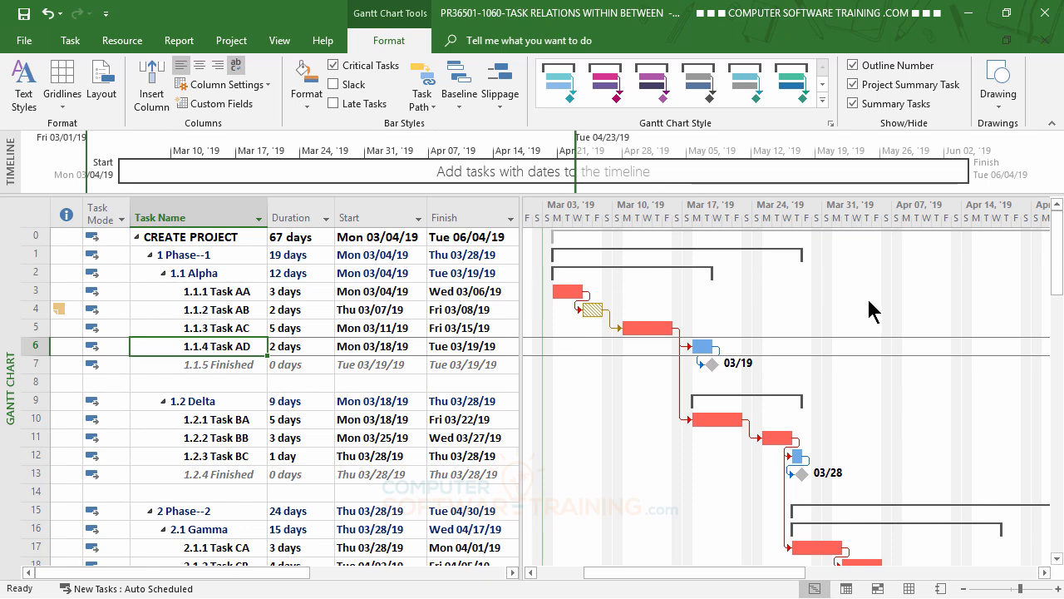
scroll(868, 307, "down", 6)
scroll(865, 318, "up", 6)
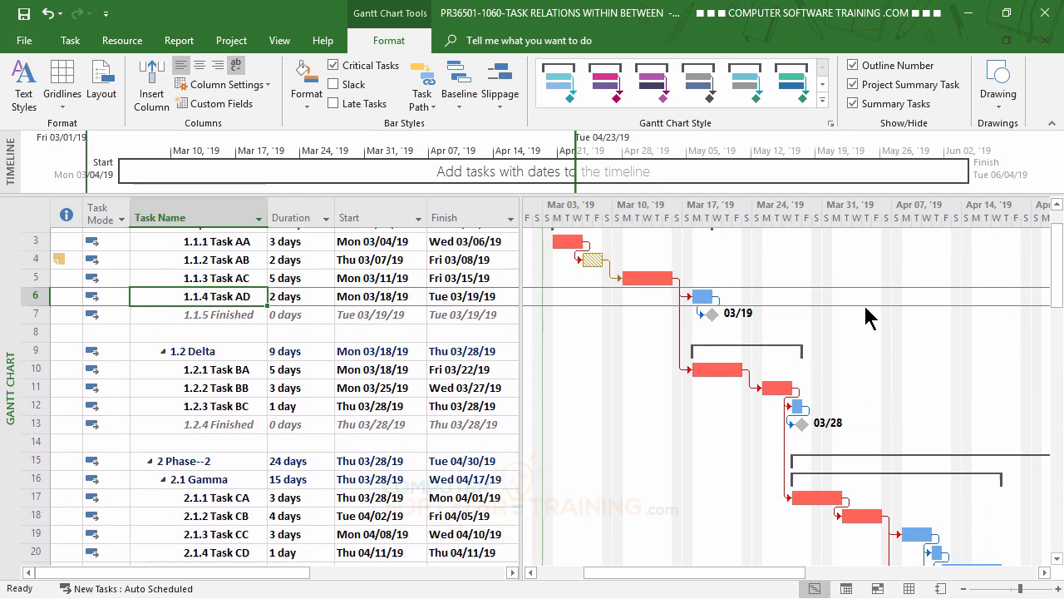